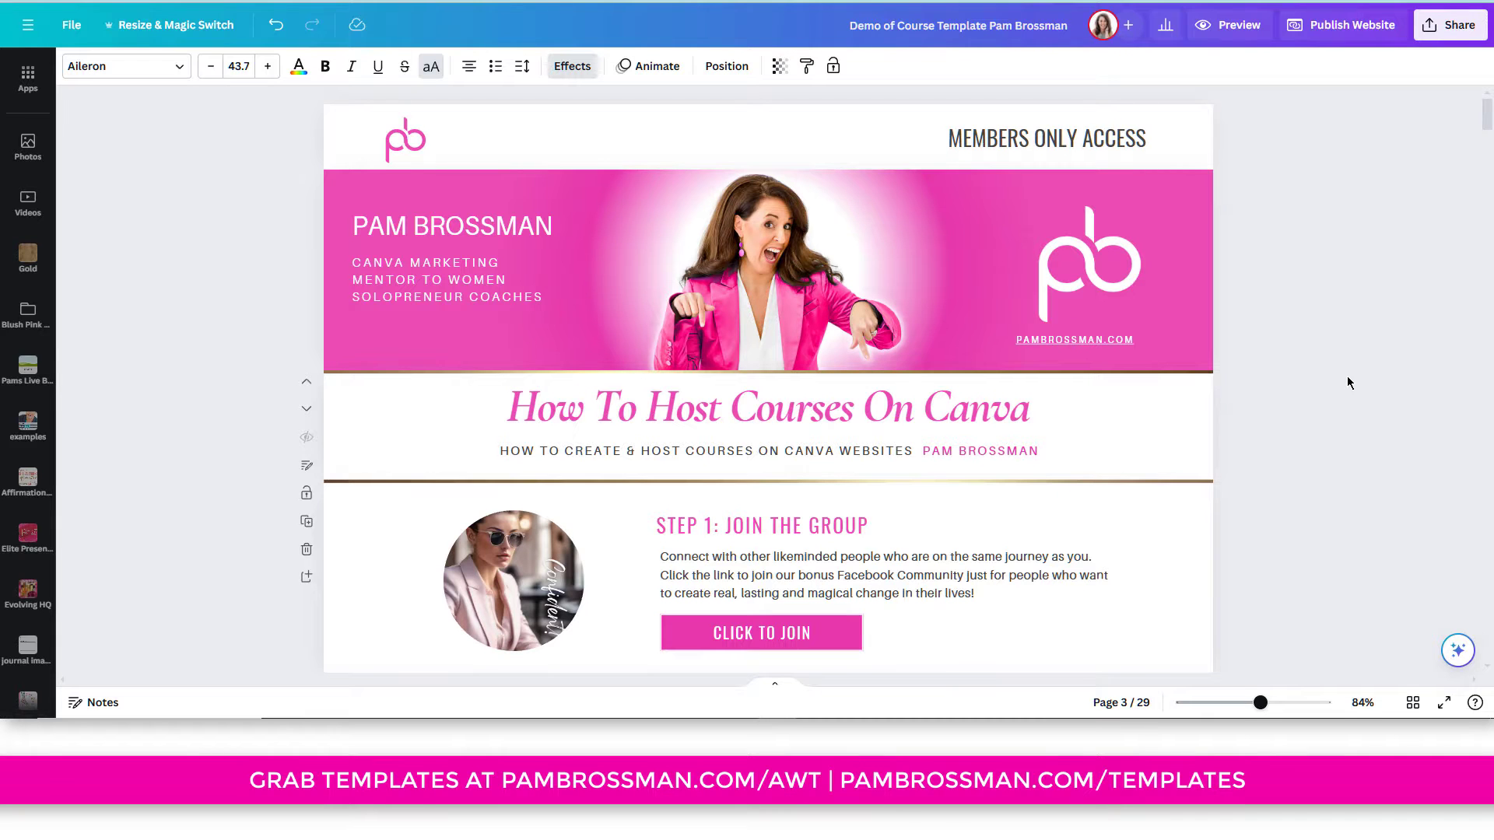
Review the demo course template's opening steps and the Idea To Income Bundle Two page's terms, instructions, template links and training videos.
scroll(1347, 381, down, 6)
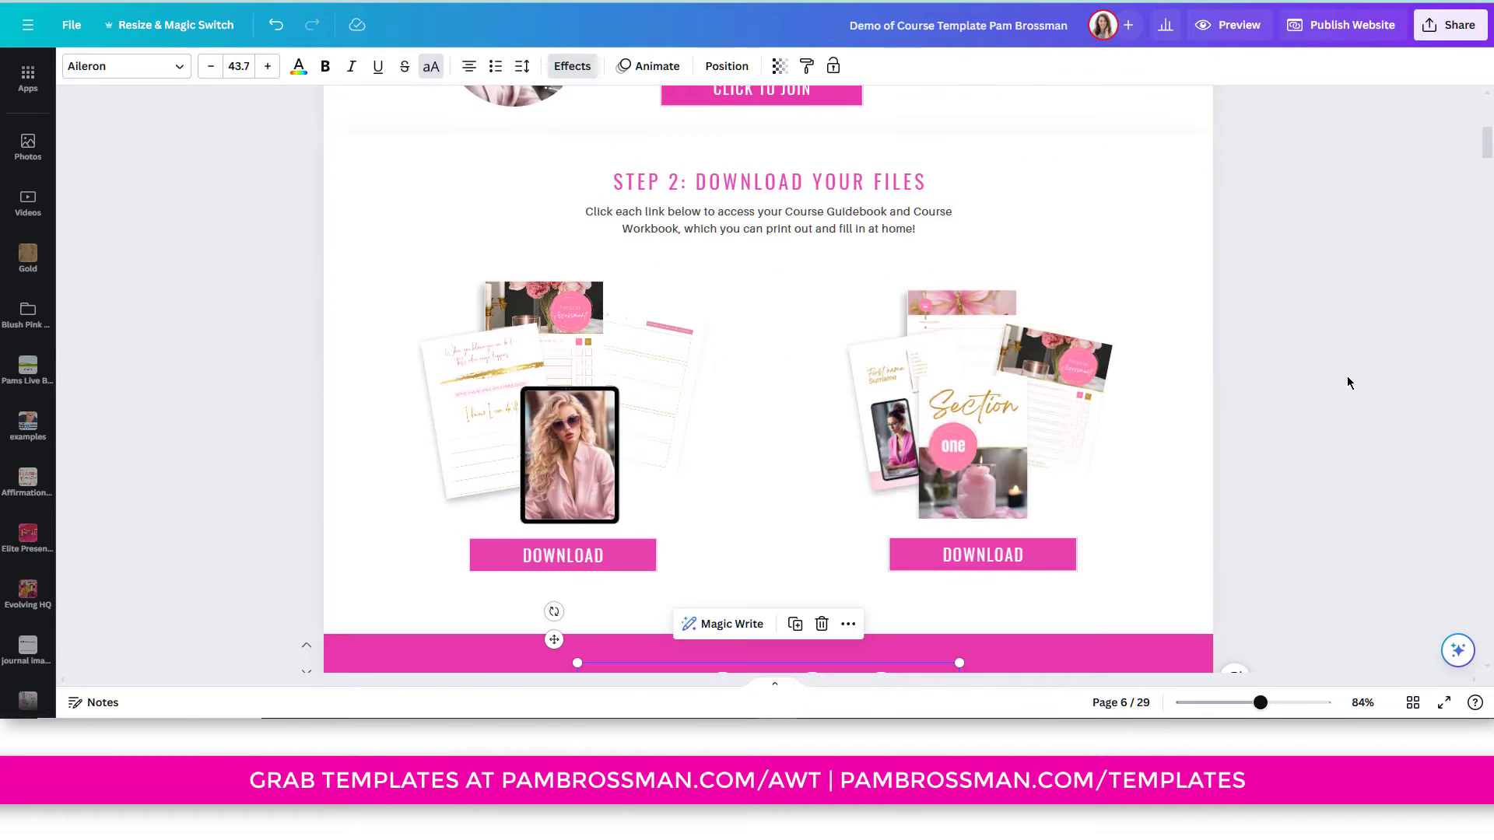
scroll(1347, 376, up, 6)
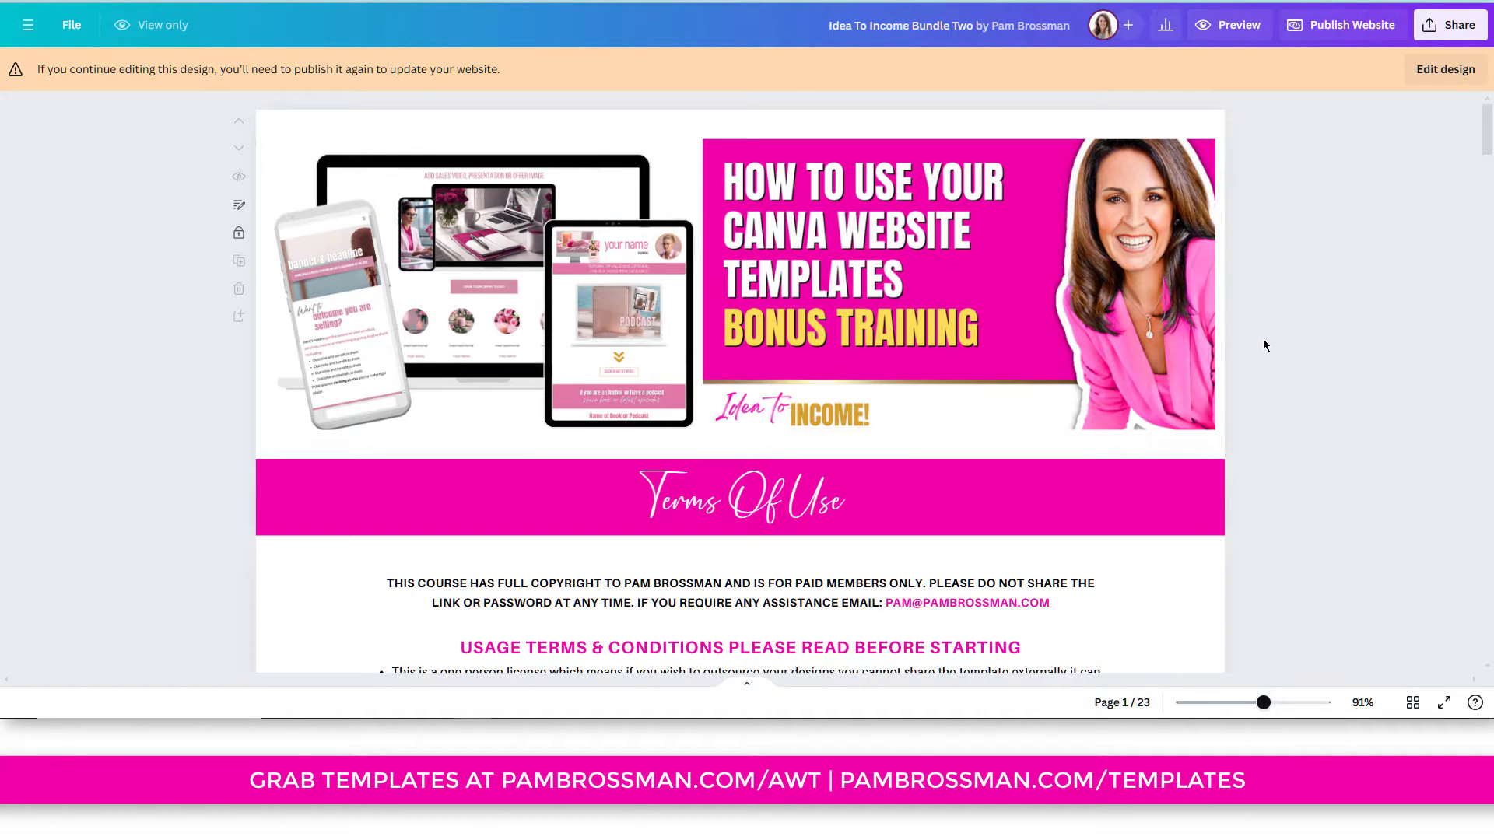
scroll(1263, 339, down, 15)
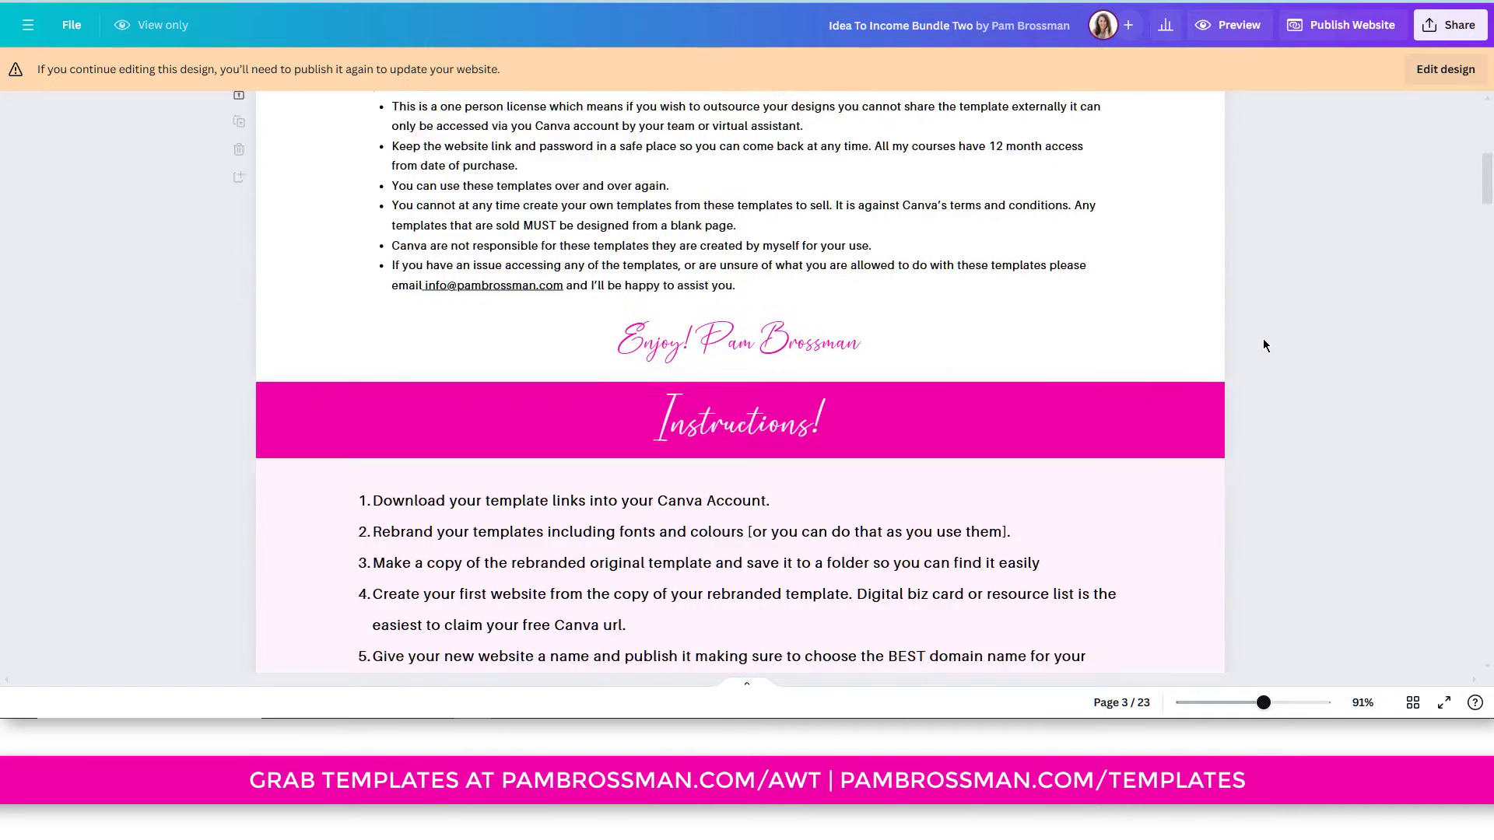
scroll(1263, 346, down, 12)
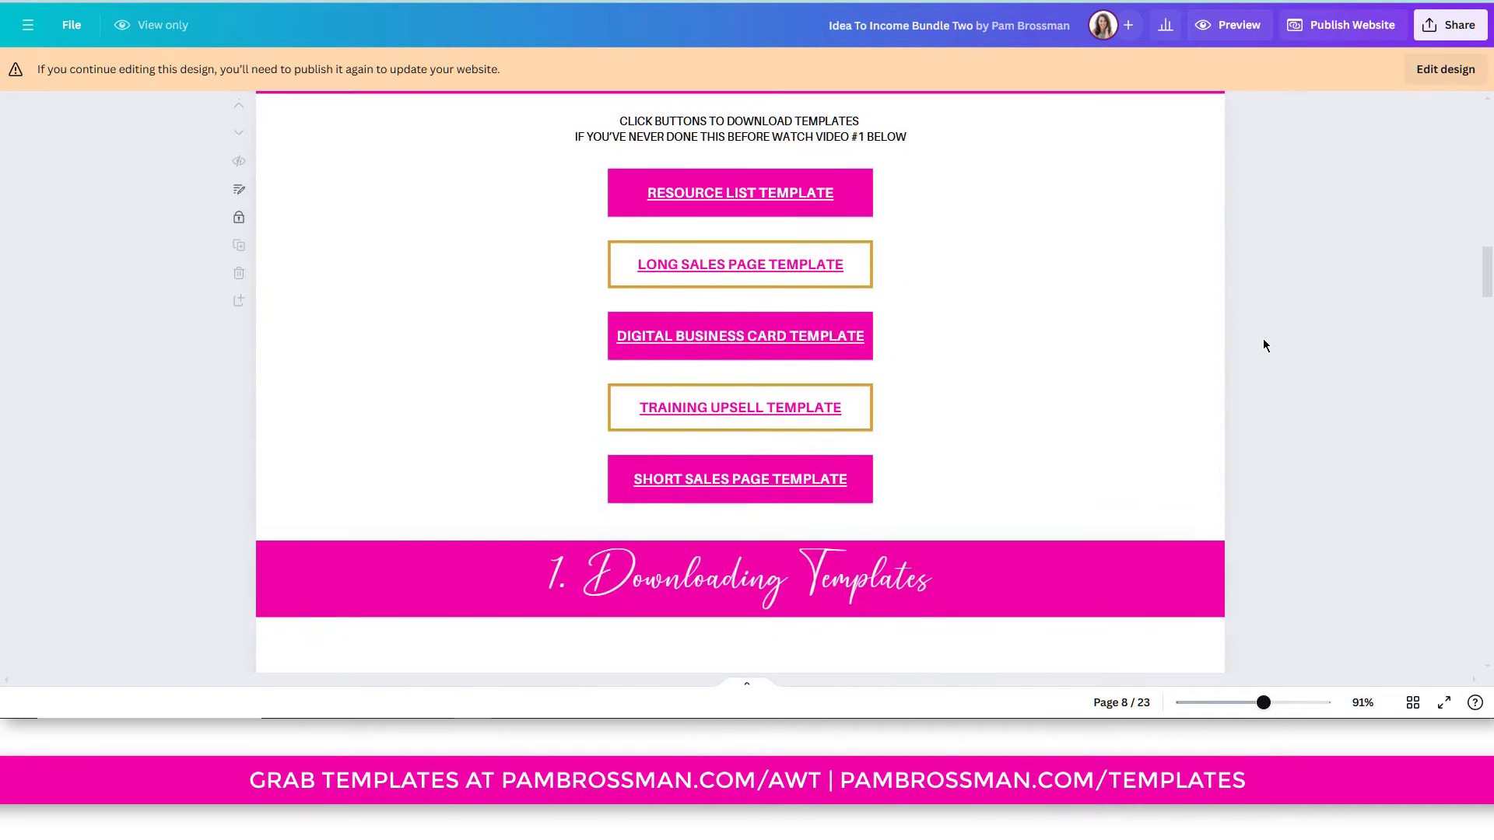
scroll(1263, 345, down, 10)
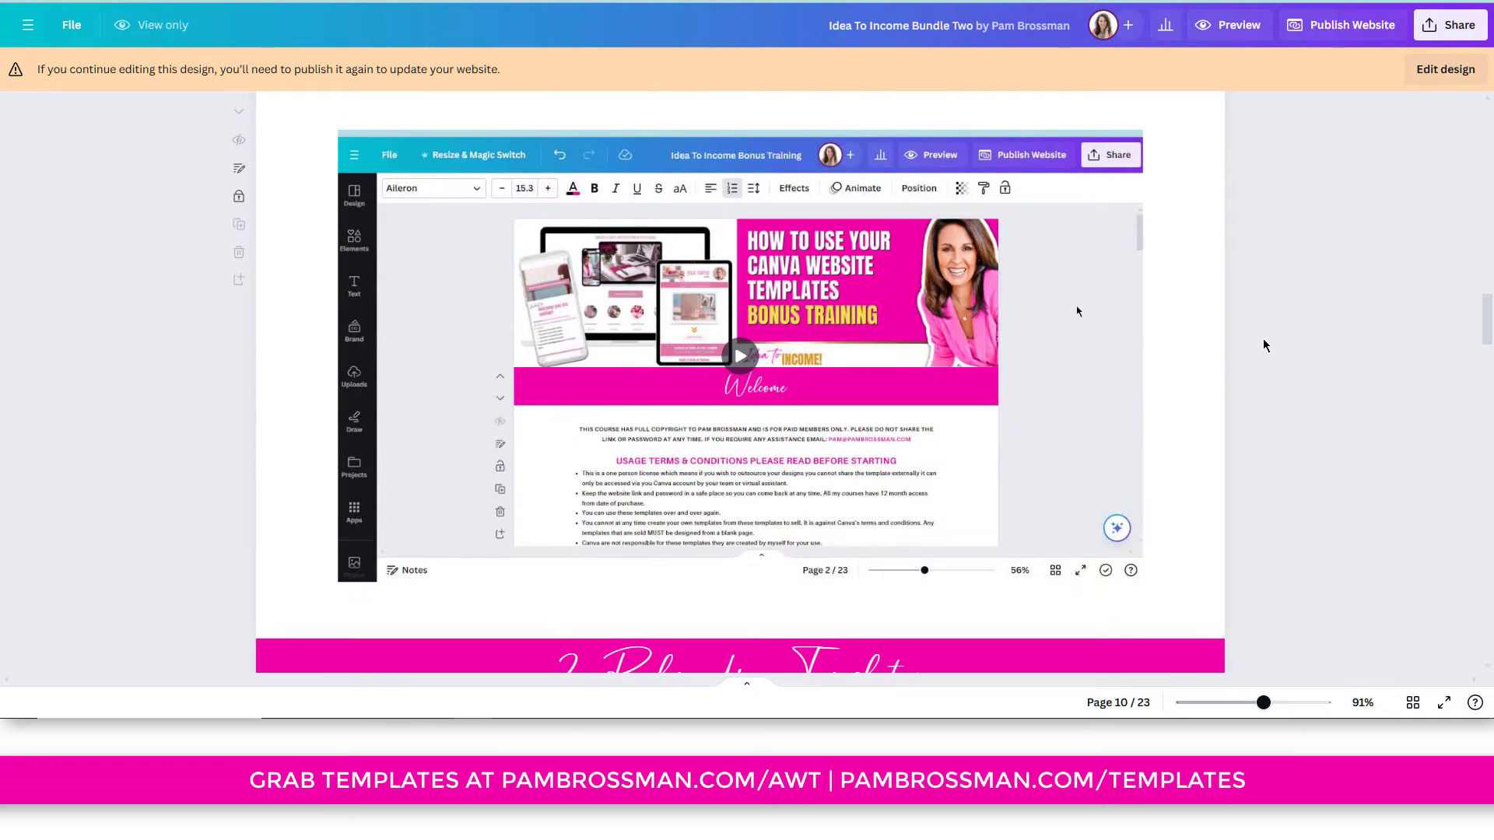
scroll(1263, 345, down, 5)
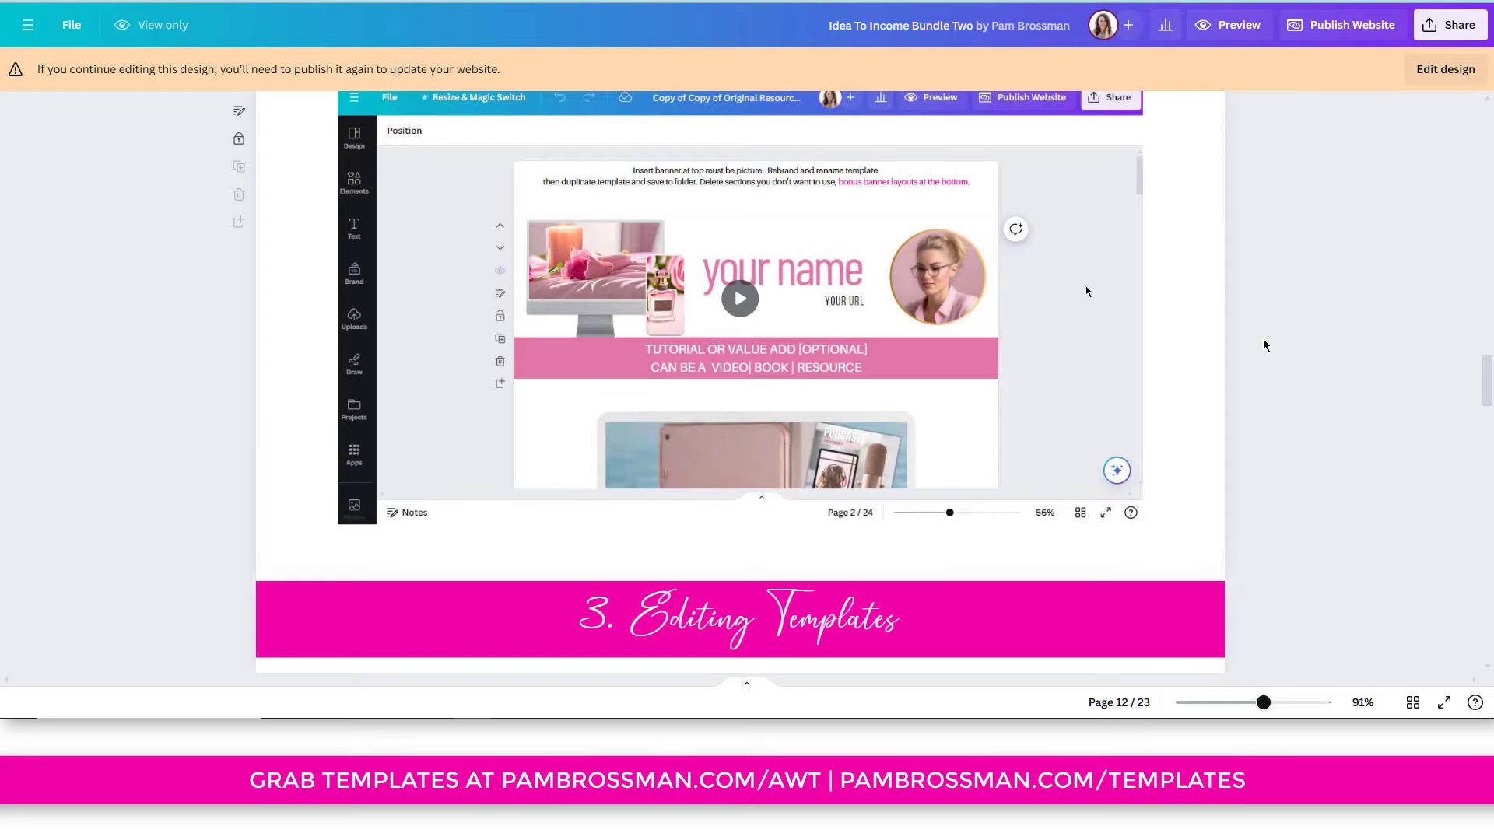
scroll(1263, 345, up, 15)
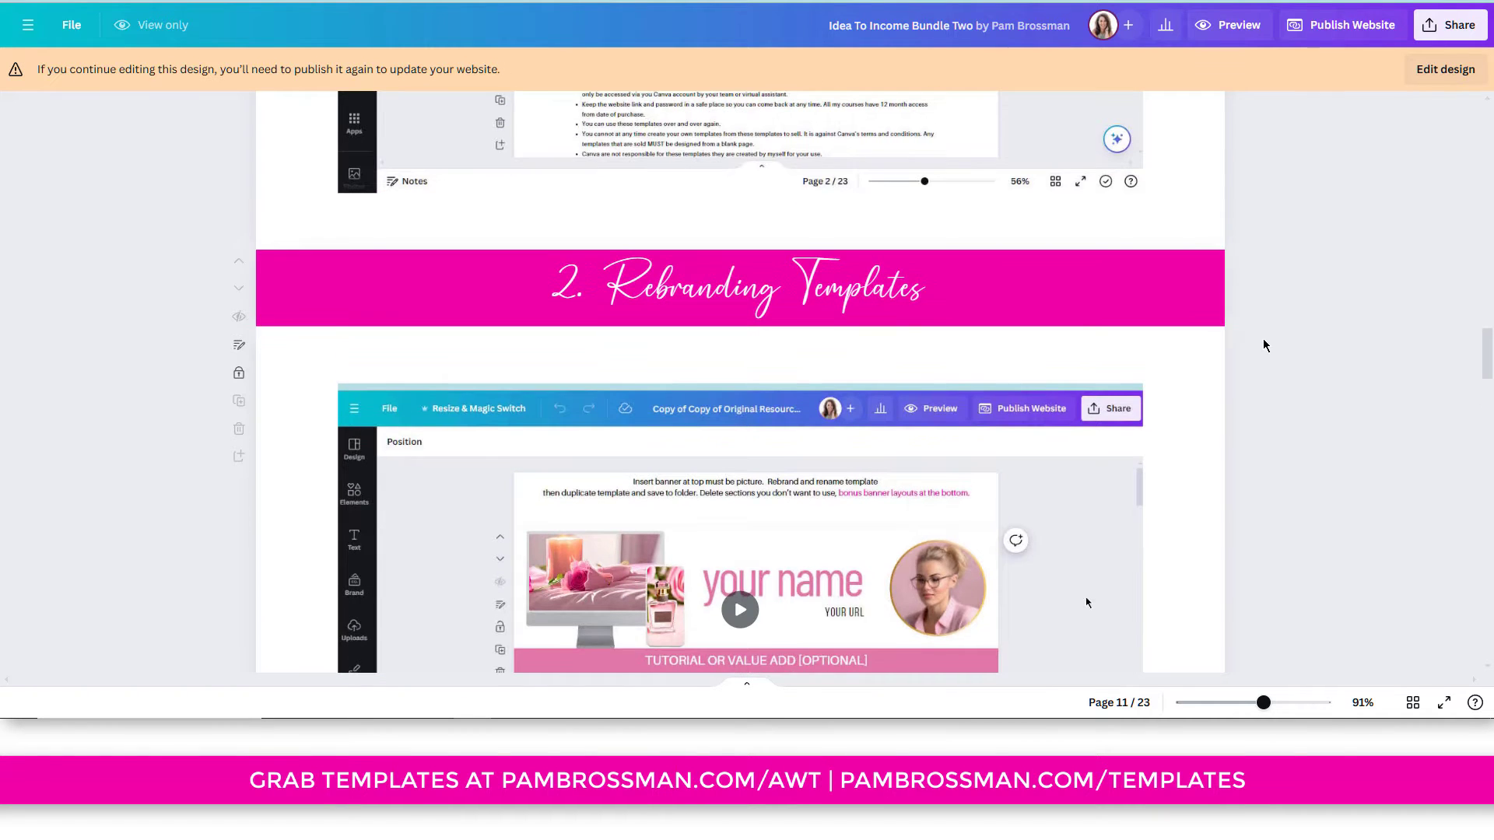
scroll(1263, 345, up, 20)
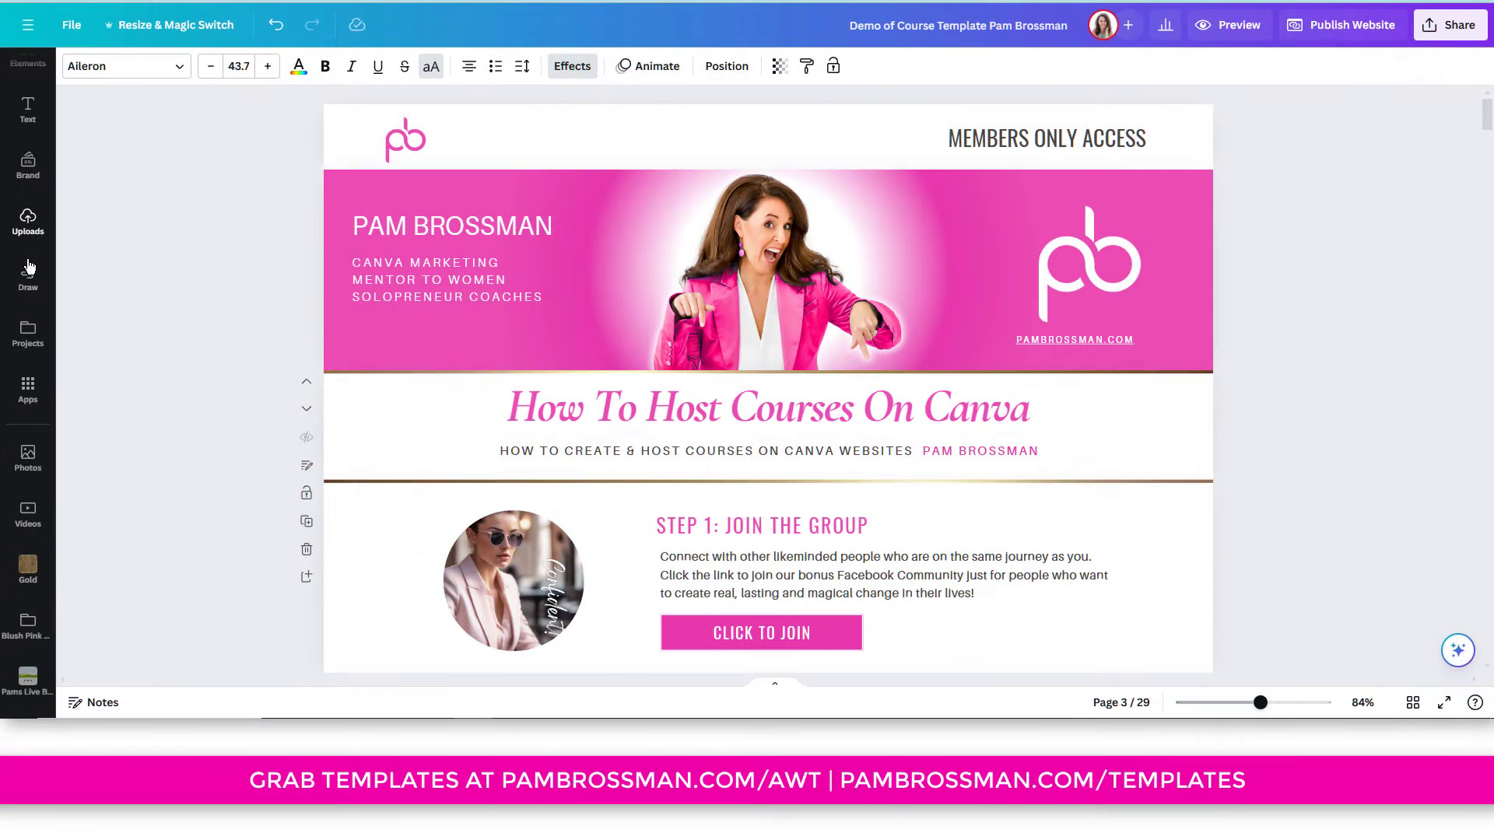
Browse the videos and folders stored in the projects library.
click(26, 330)
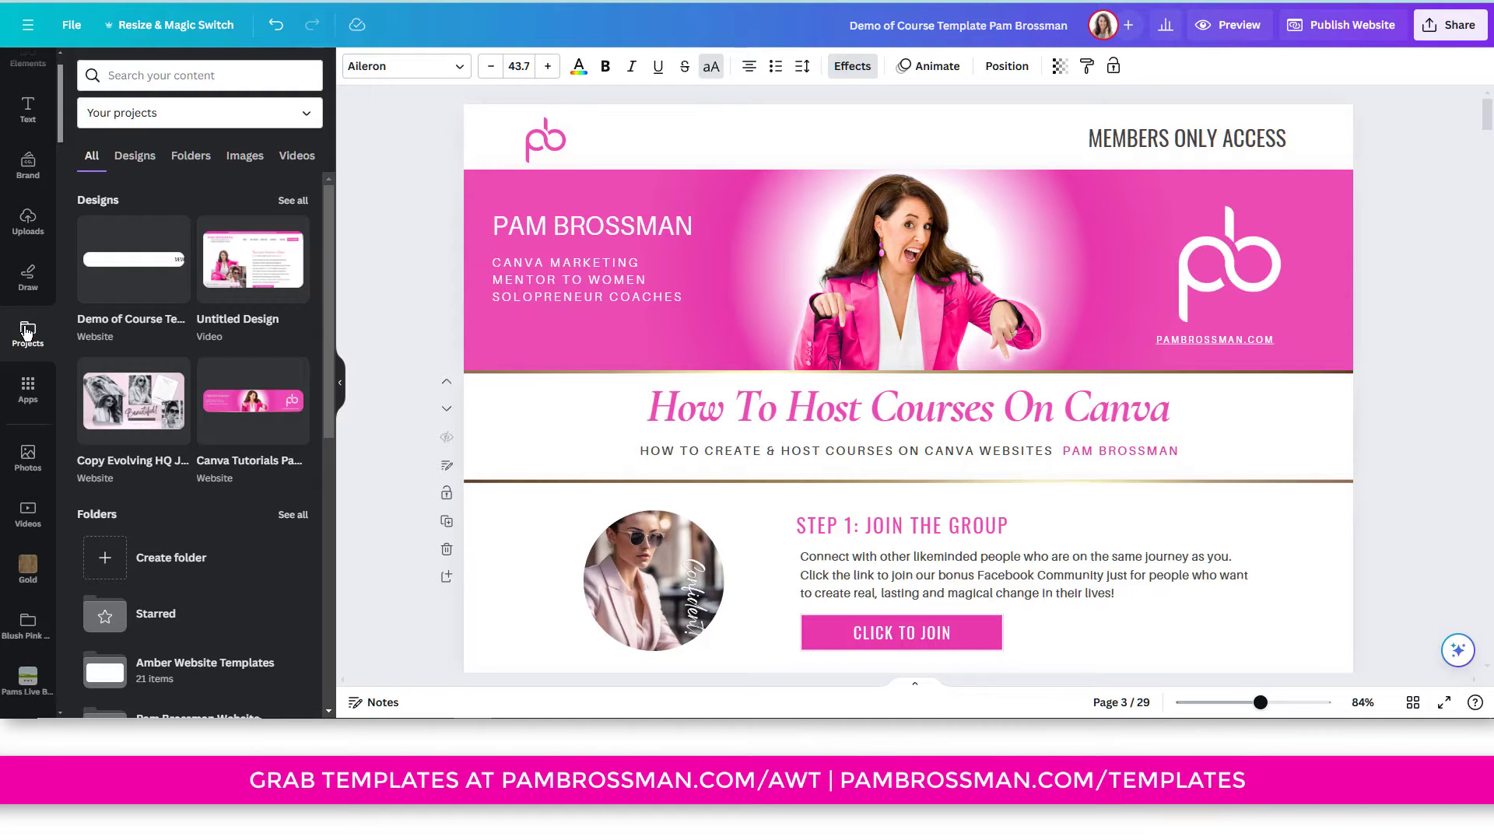
click(294, 158)
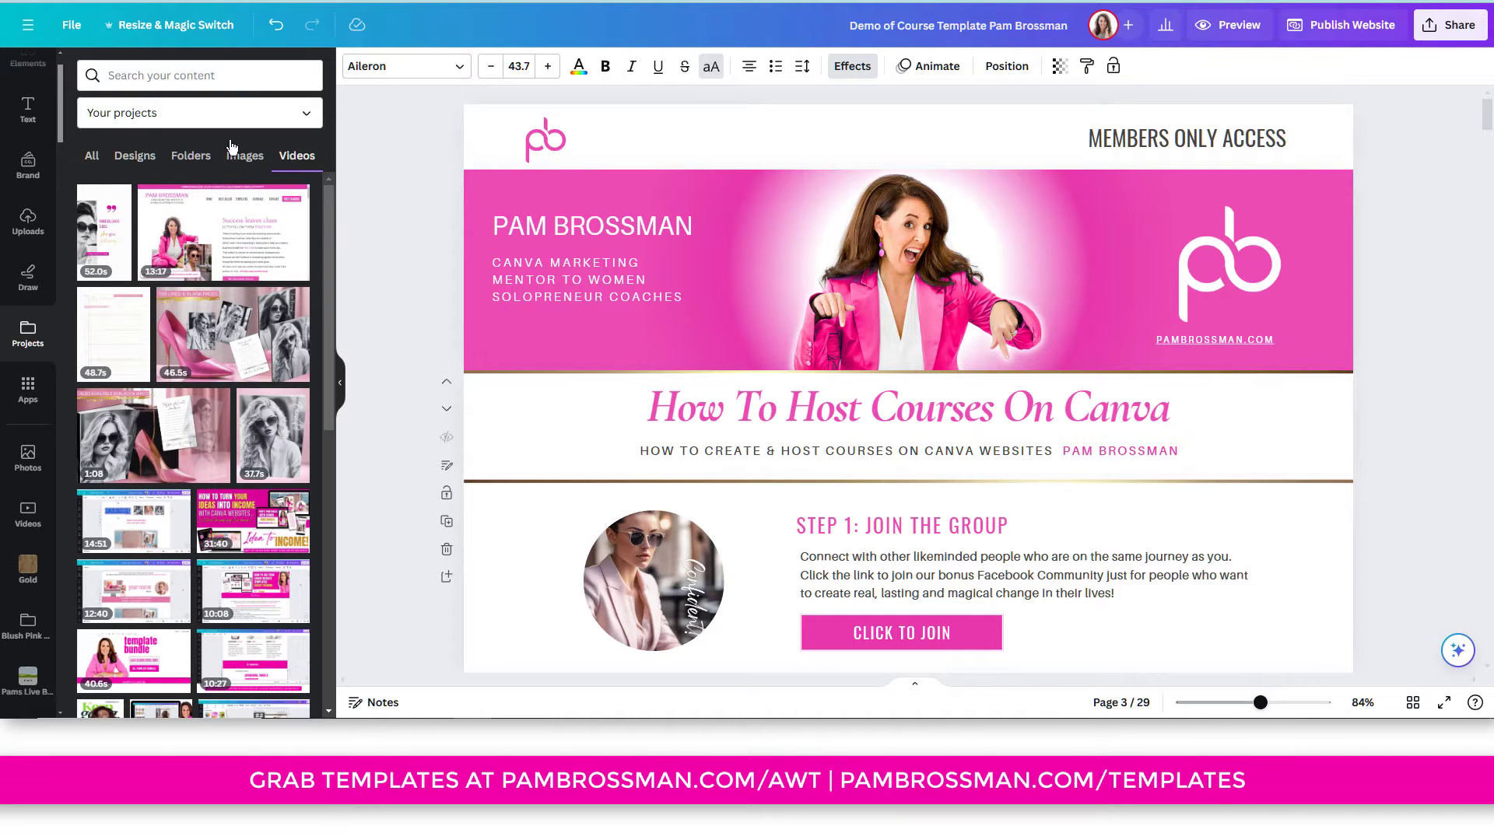
click(189, 158)
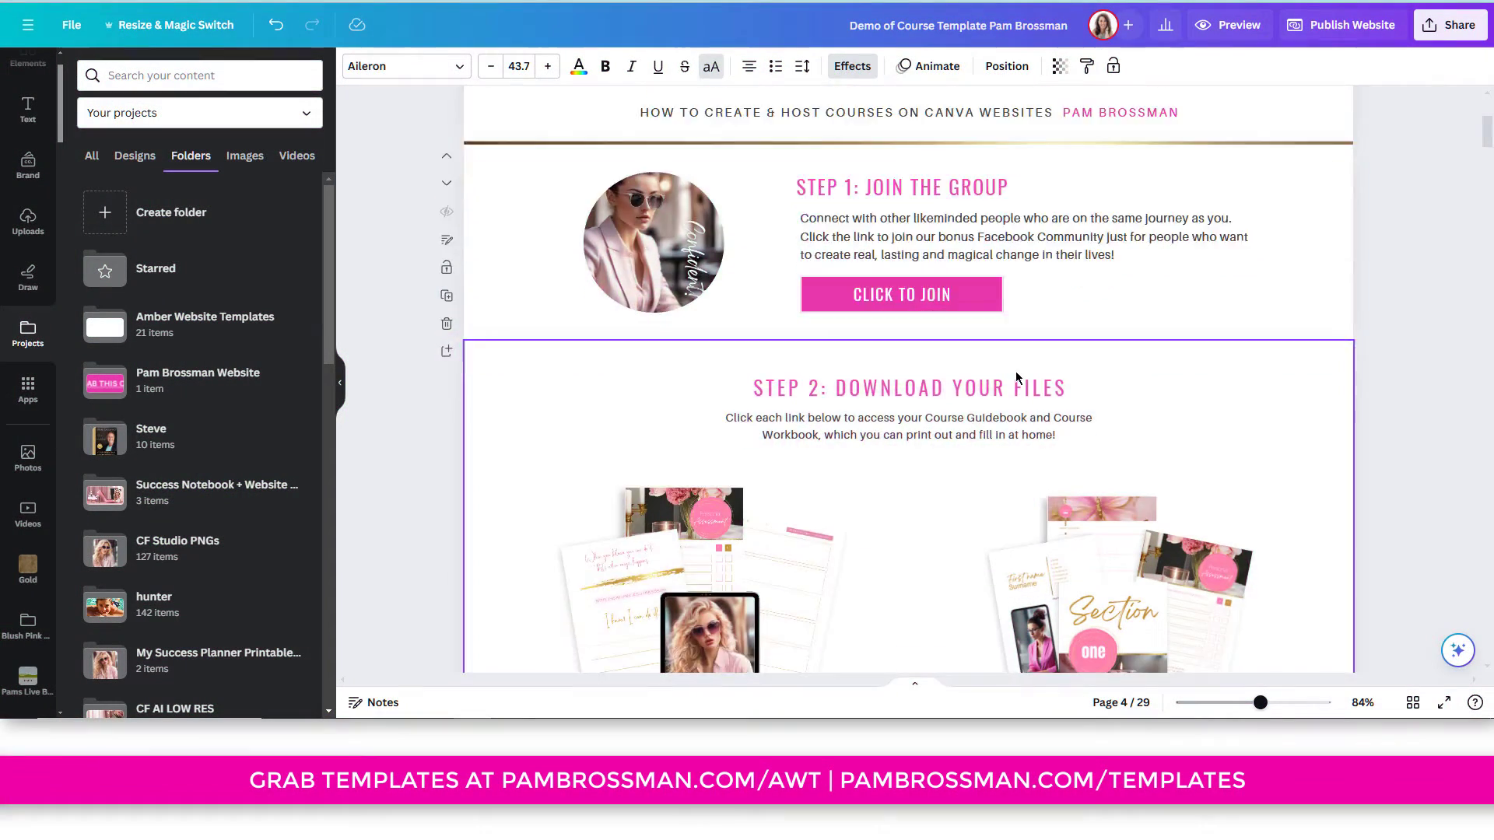
Examine the course template's download, Introduction and Module One sections, including the laptop mockup and both module video layouts.
scroll(1217, 418, down, 5)
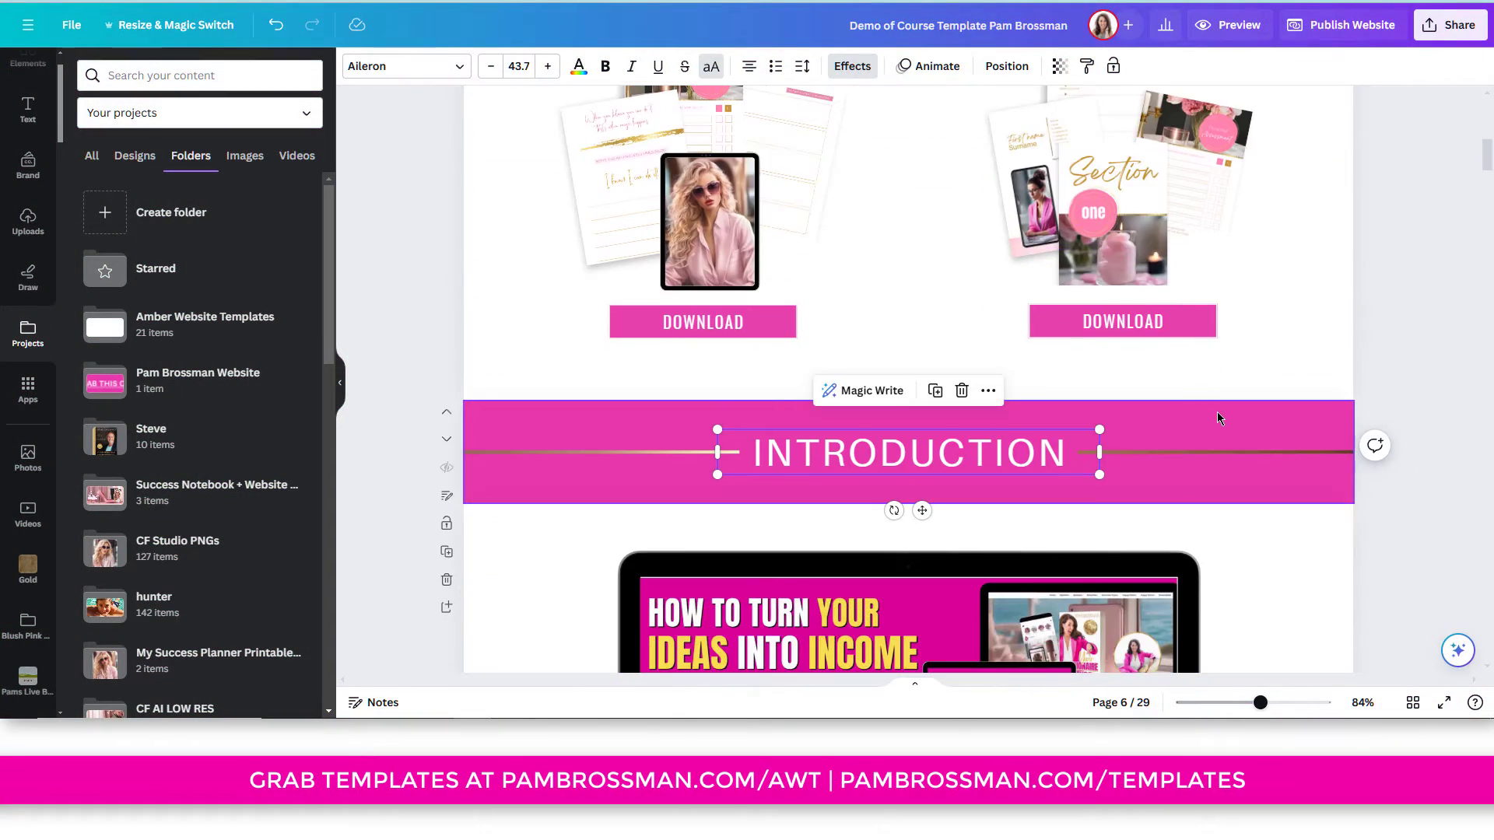
scroll(1218, 418, down, 4)
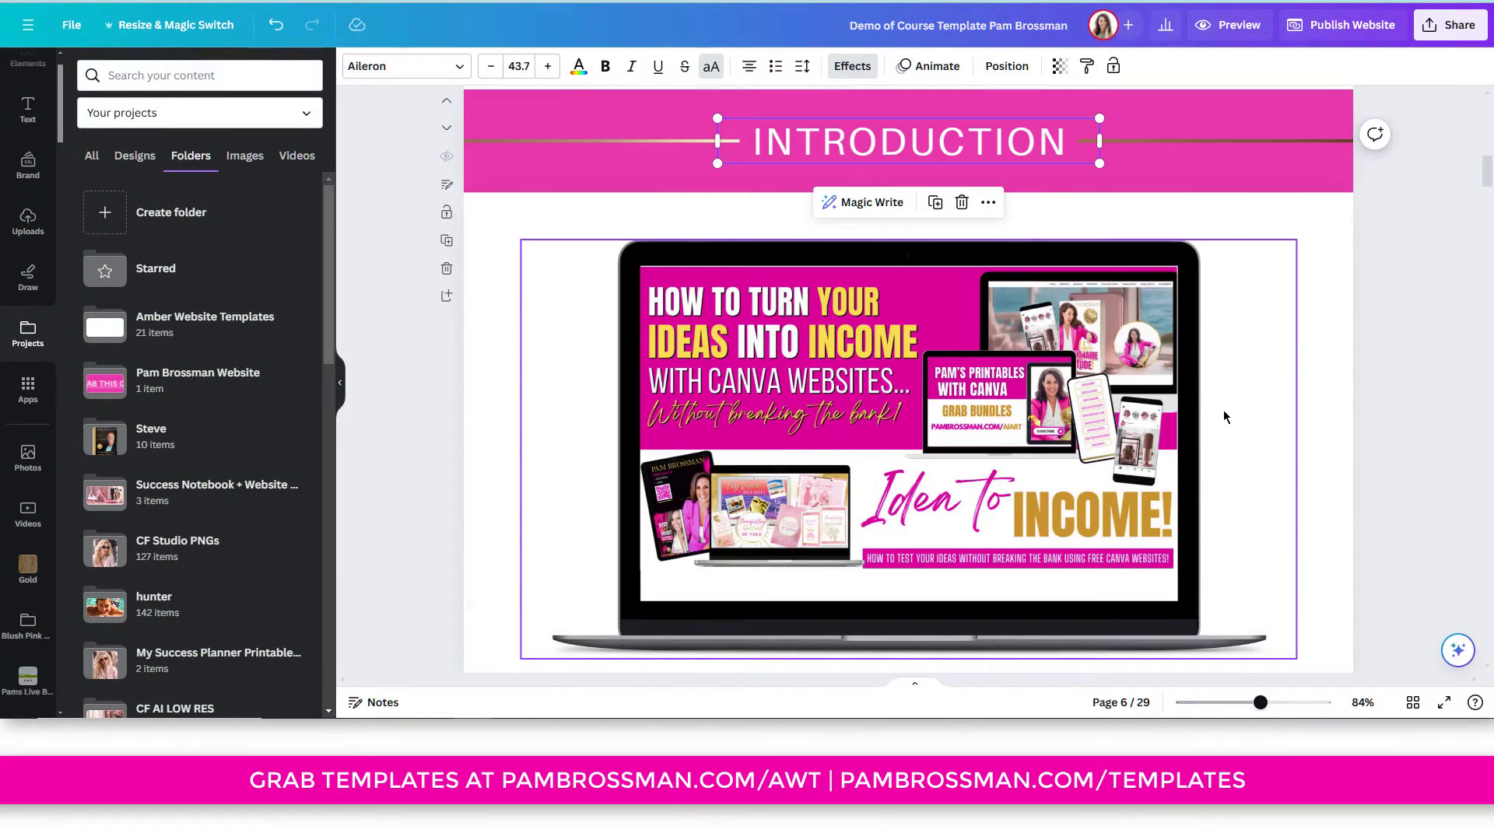
click(504, 271)
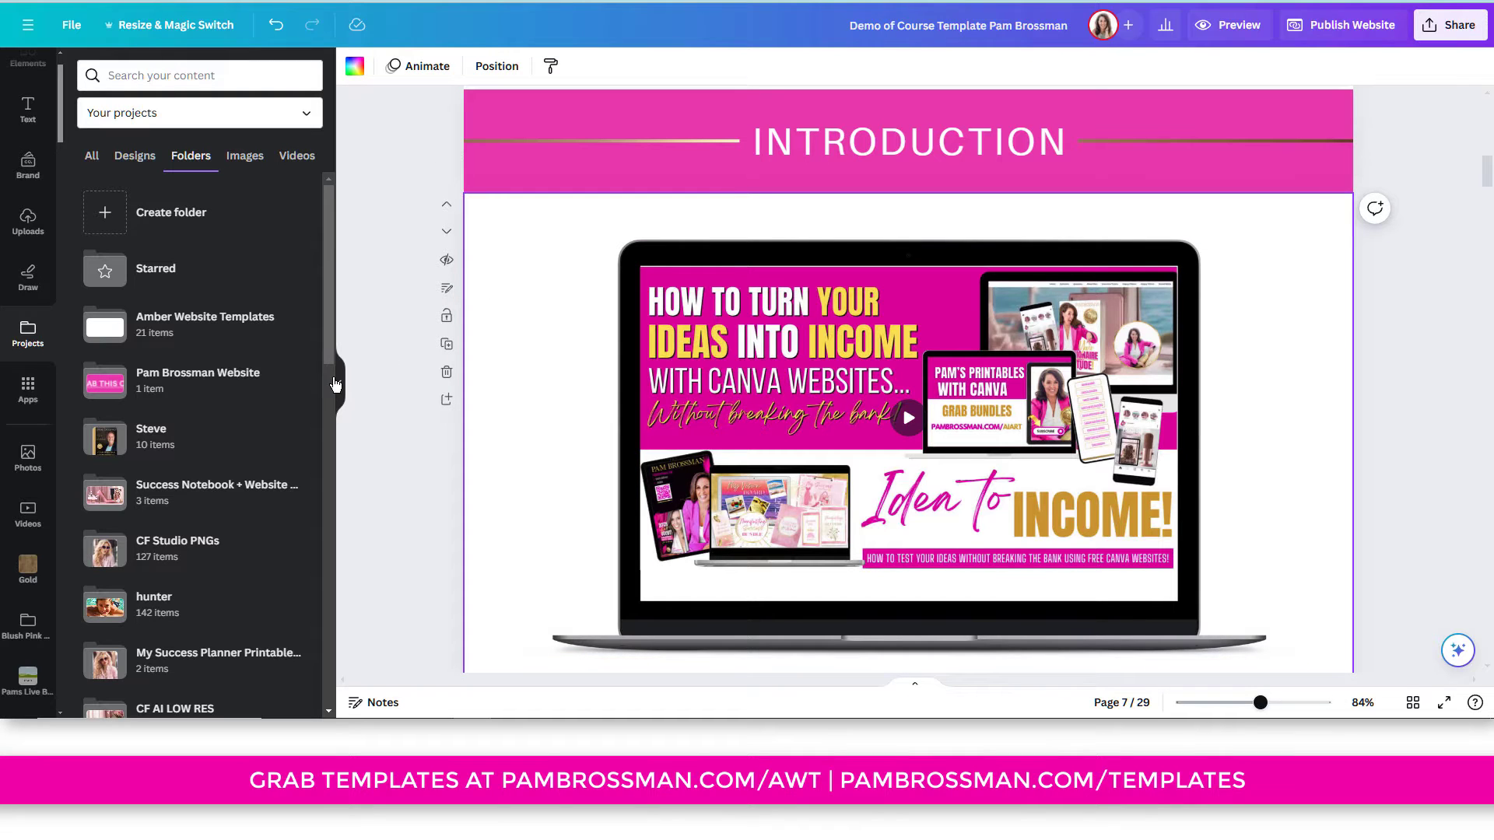
click(343, 387)
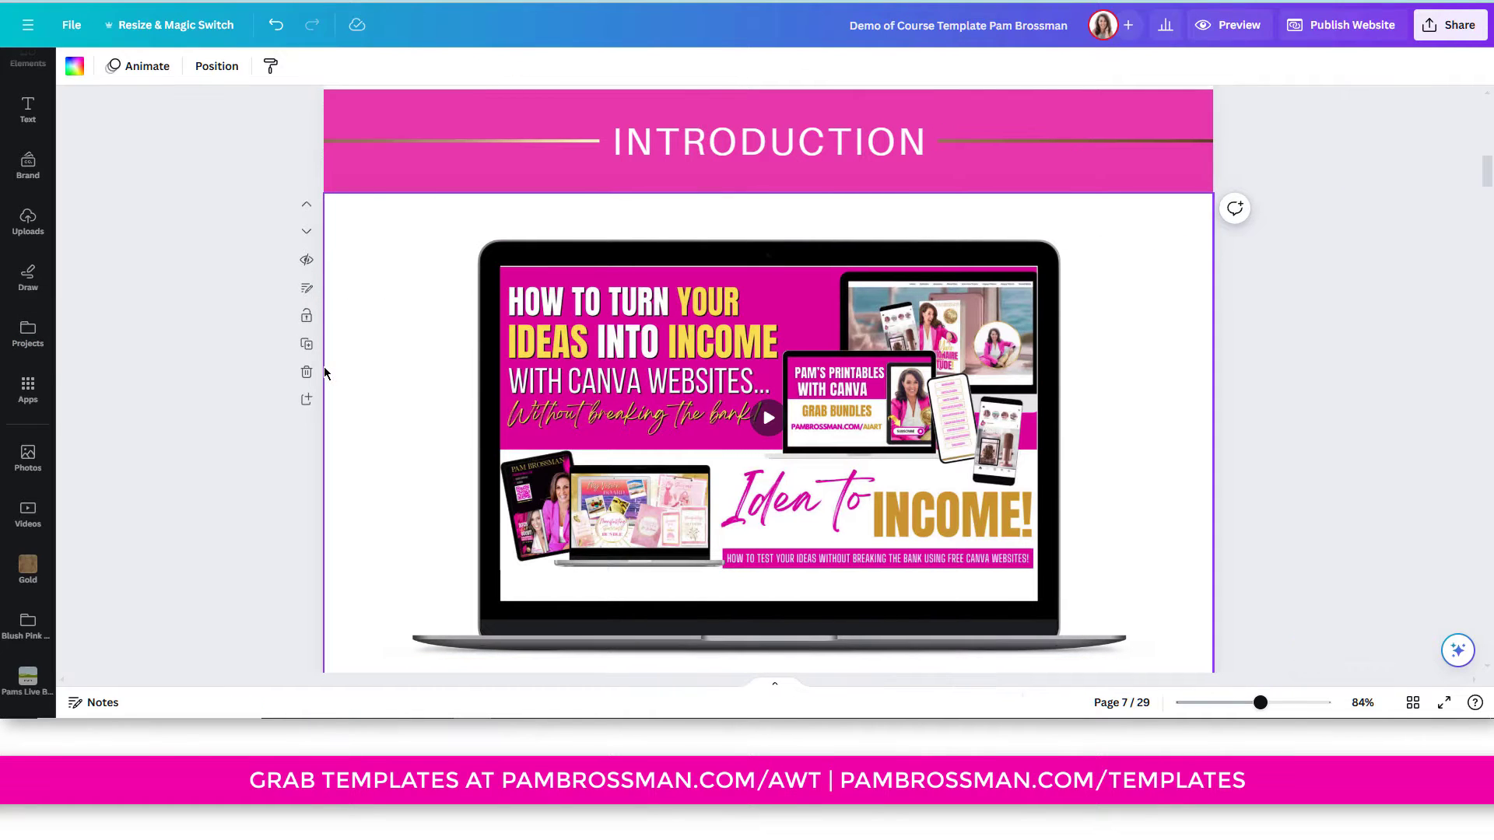
scroll(324, 366, down, 6)
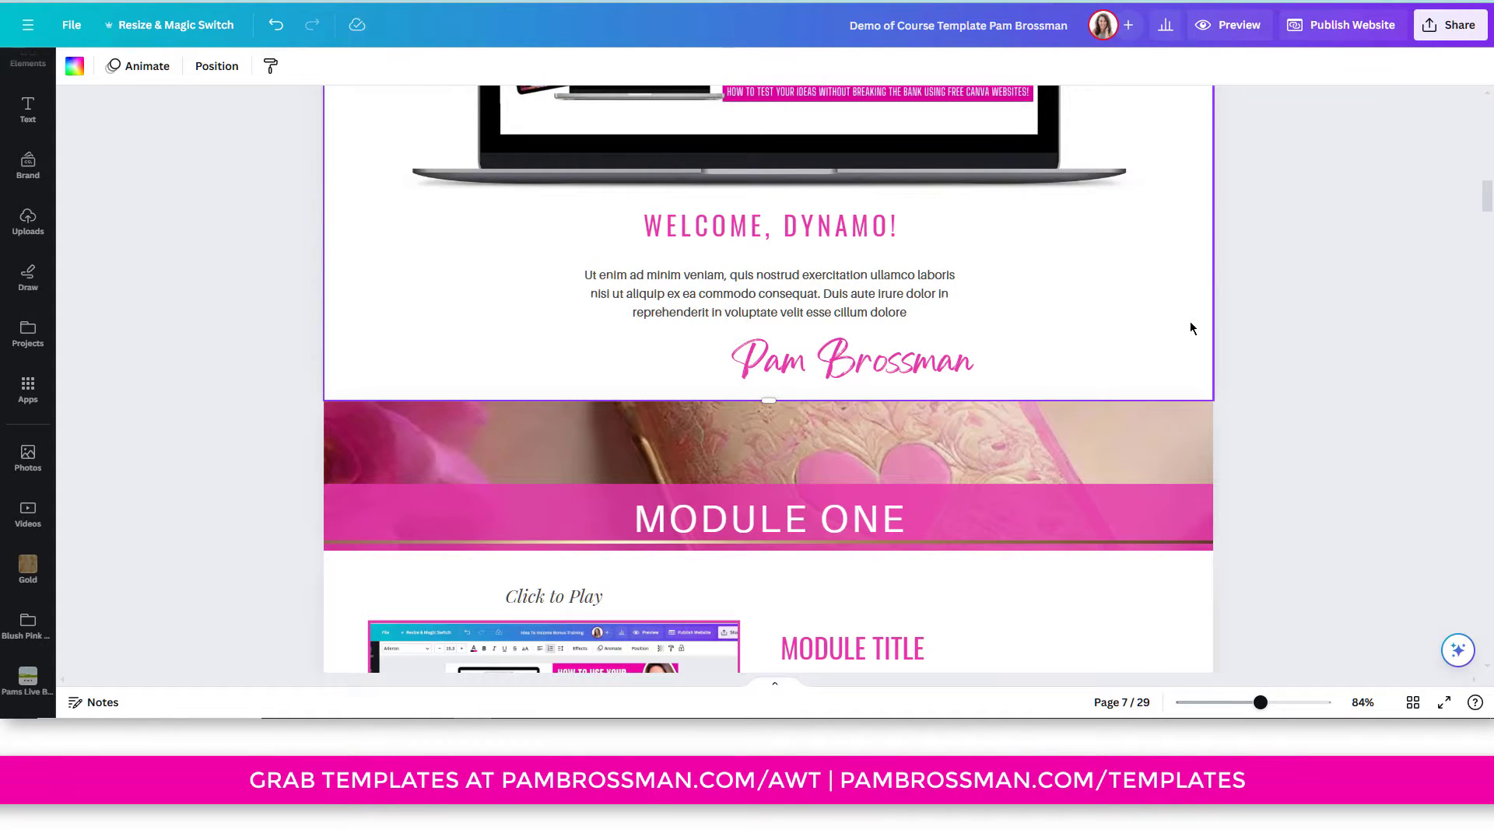
scroll(1190, 327, up, 5)
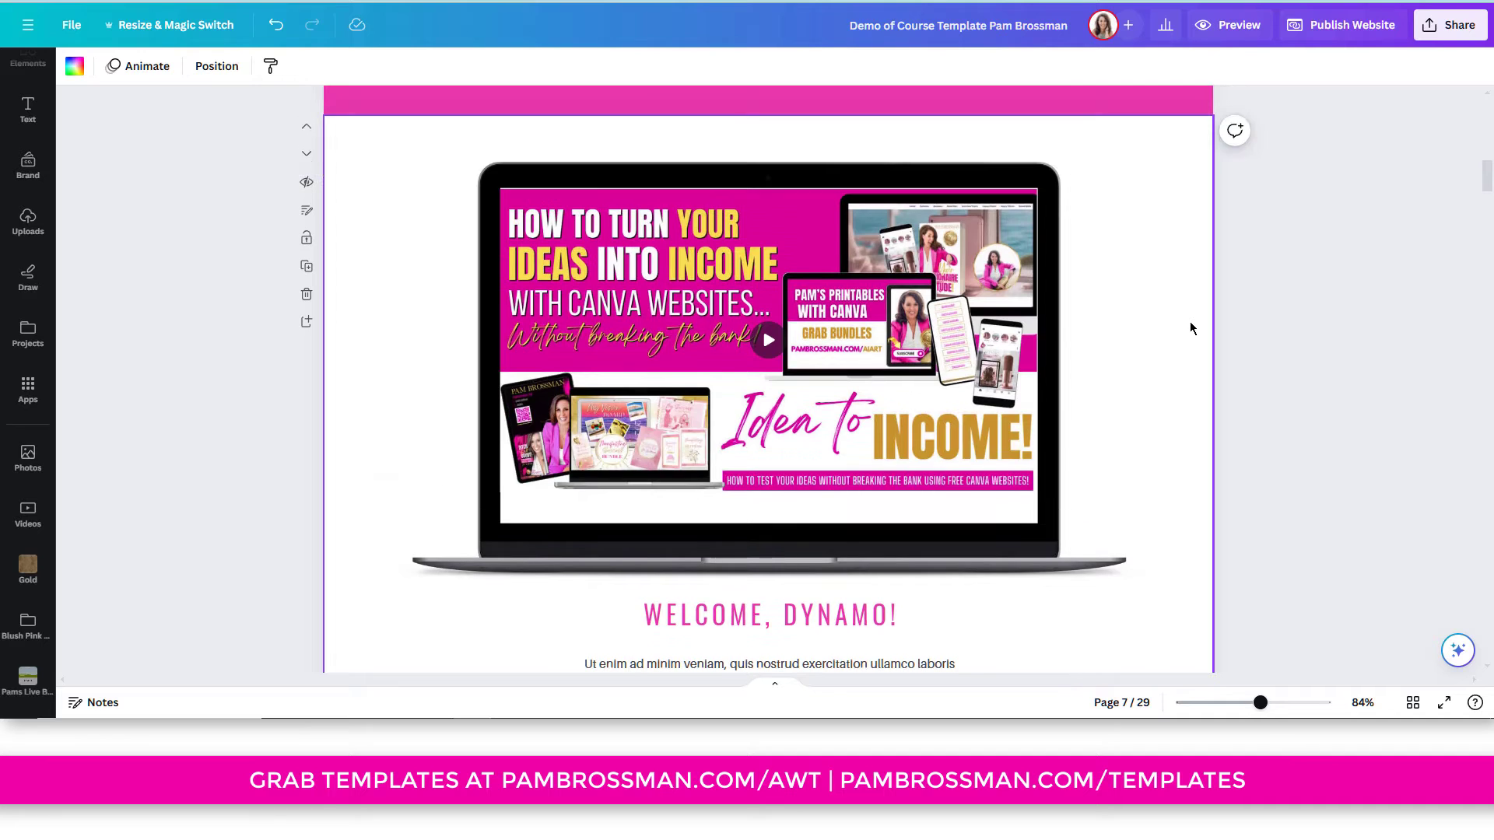
scroll(1190, 328, down, 15)
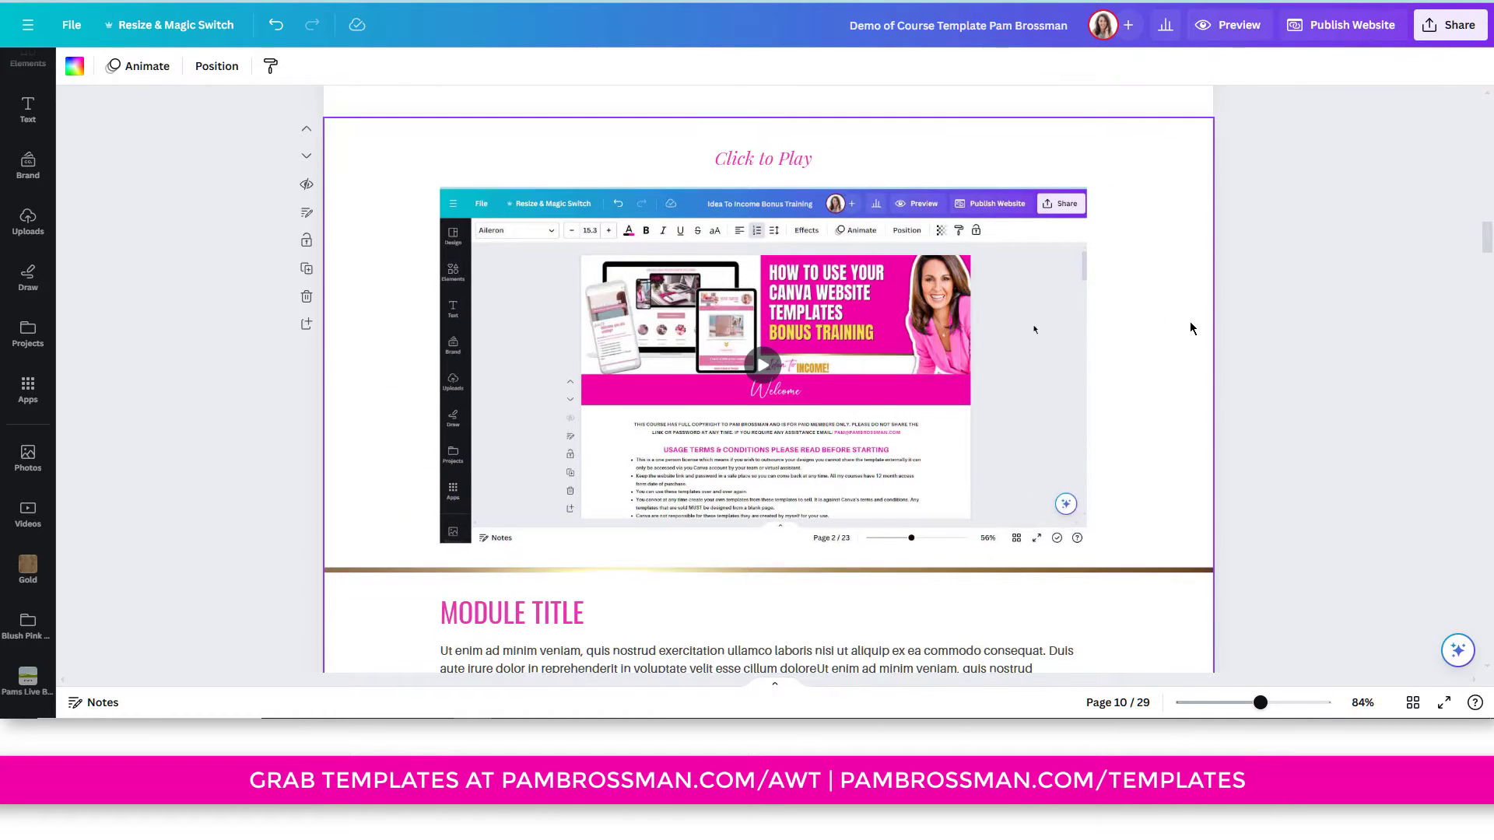
scroll(1190, 327, down, 15)
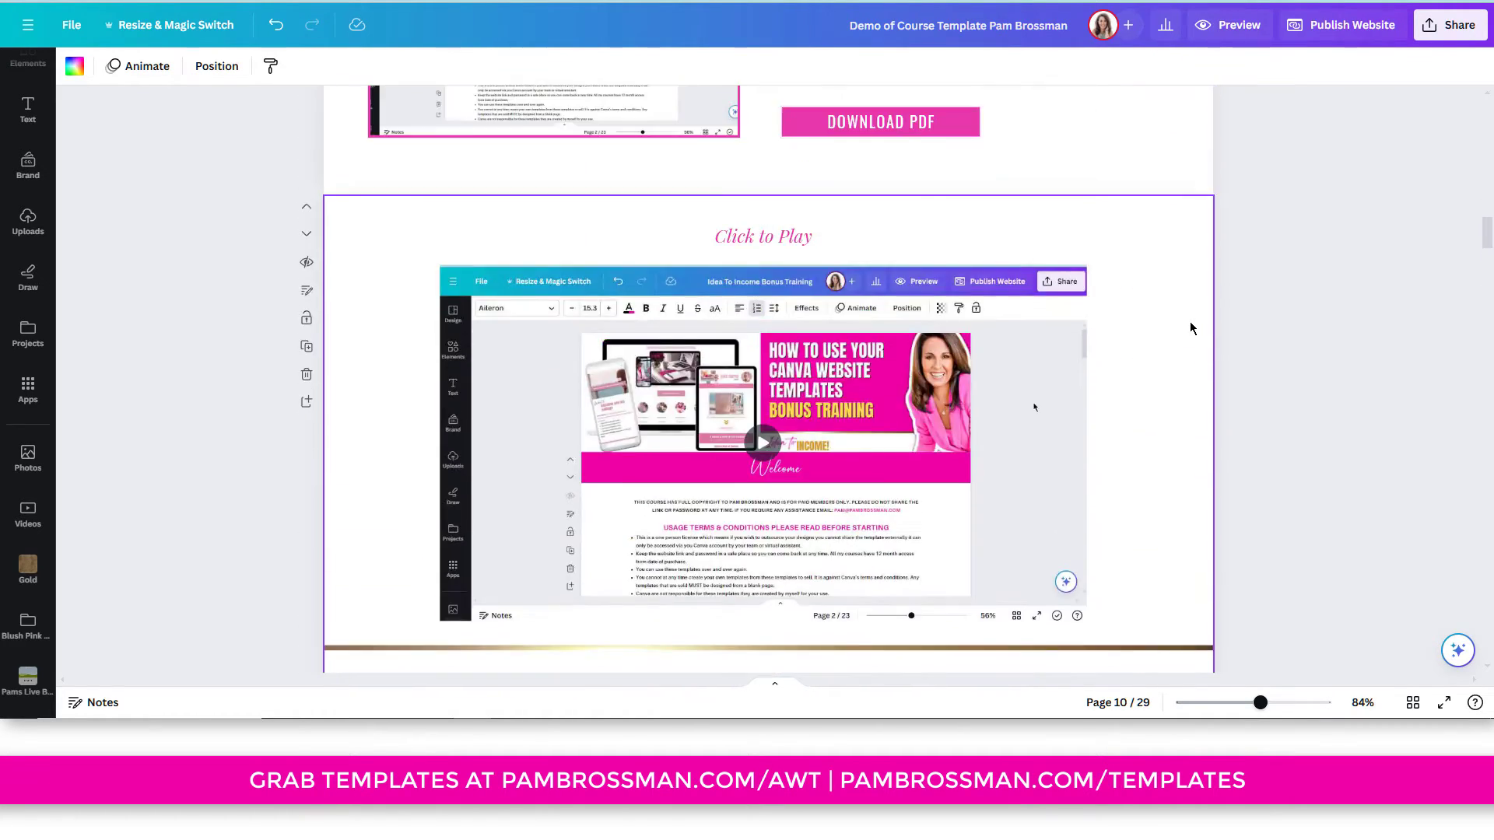
scroll(1190, 326, up, 5)
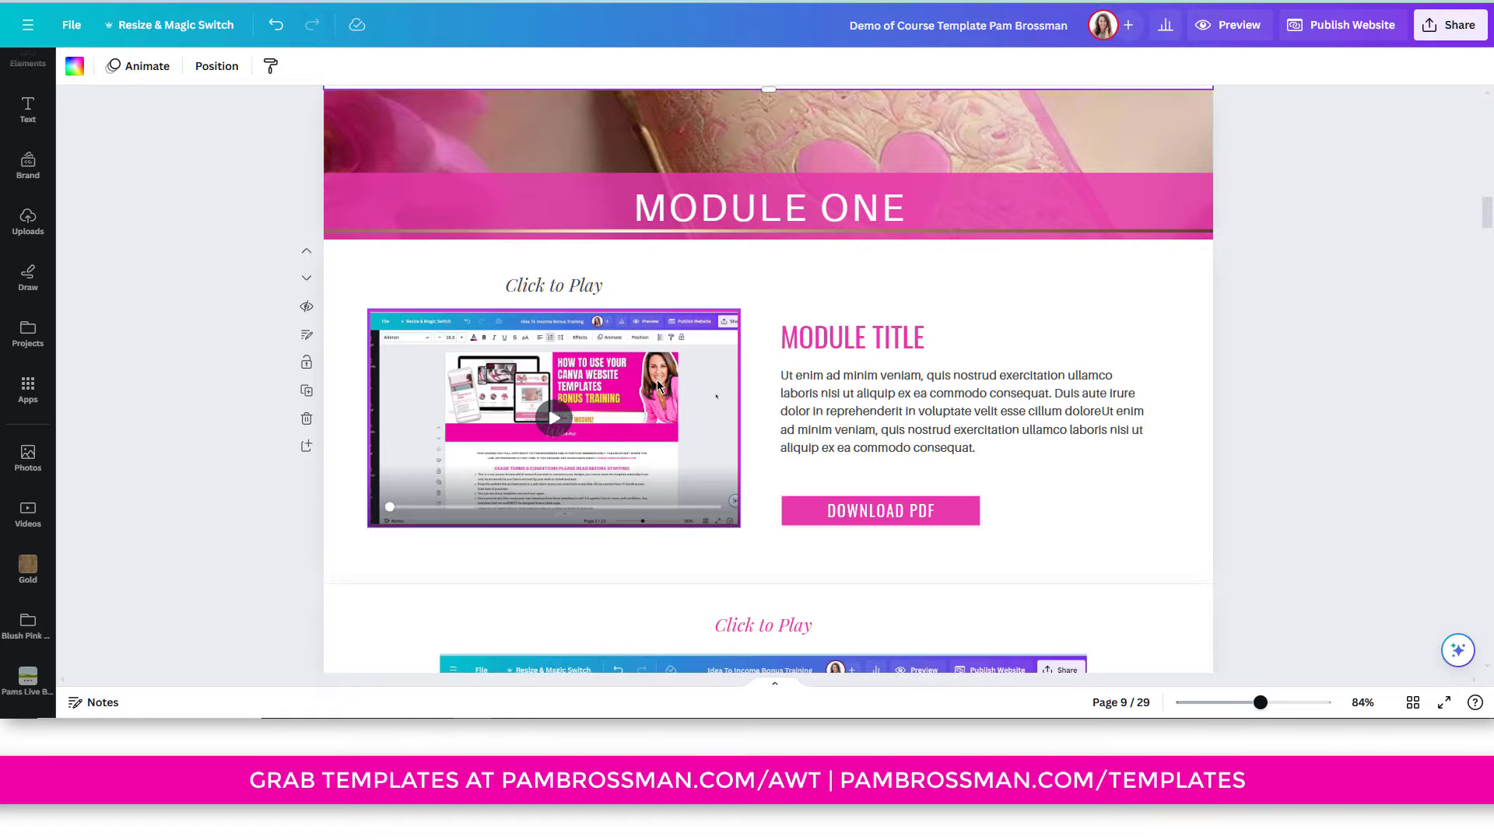
scroll(656, 385, up, 10)
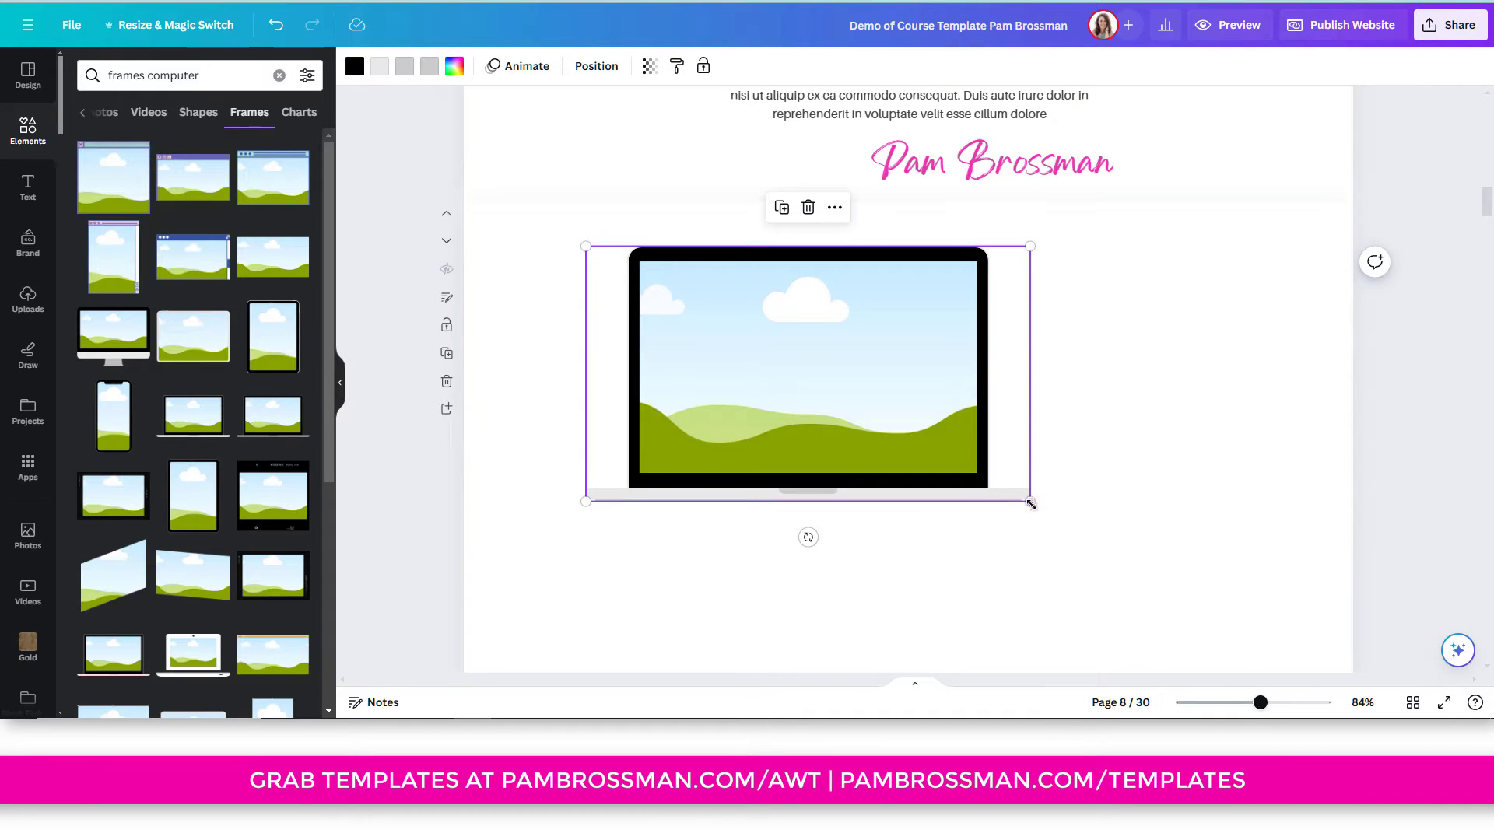
Enlarge the laptop frame on the blank page below the welcome section and centre it on the page.
drag(1029, 502, 1265, 637)
scroll(1046, 460, down, 2)
drag(1037, 330, 1013, 312)
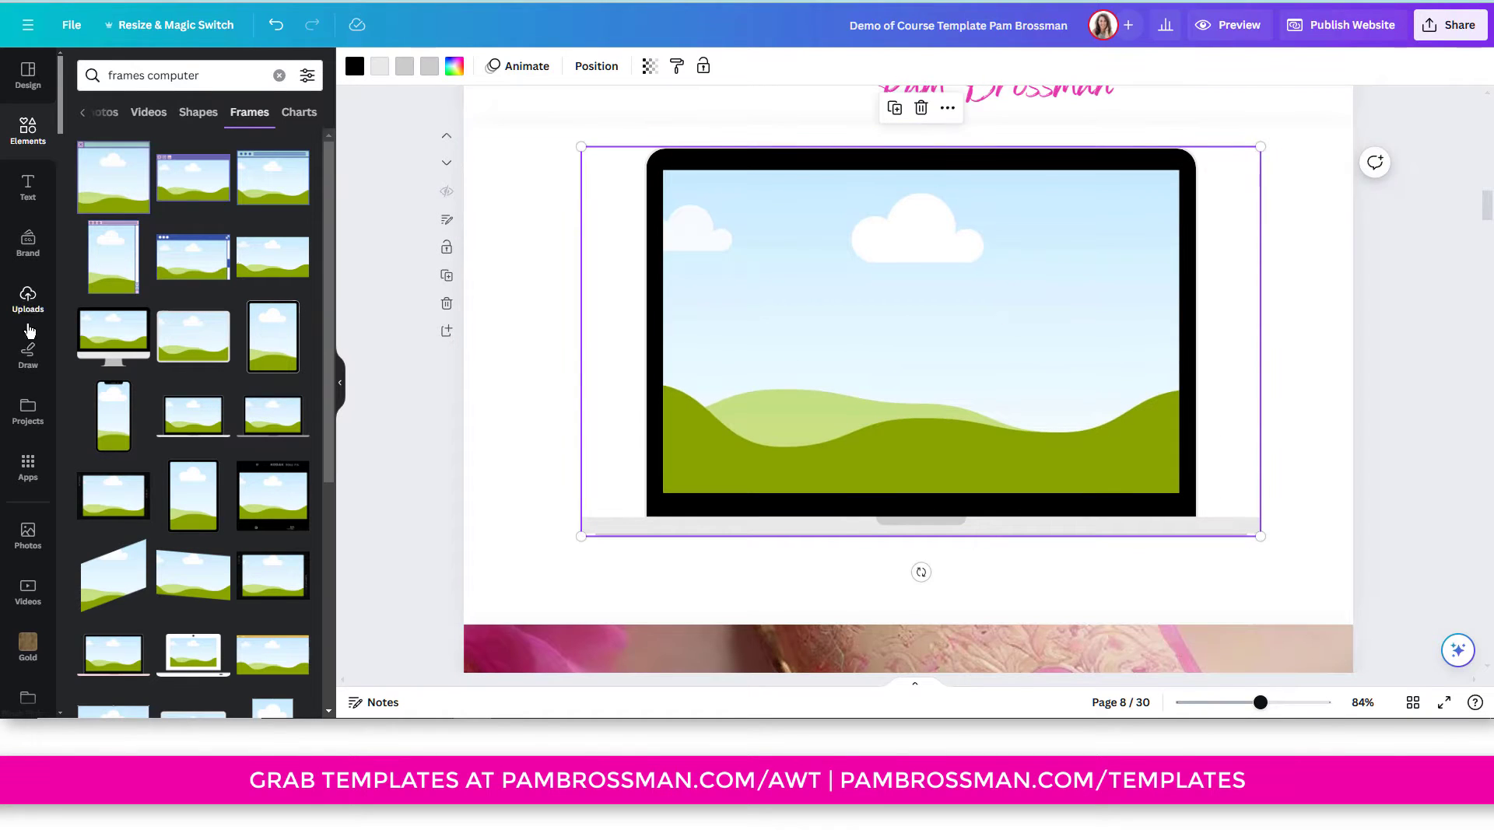
Fill the laptop frame with the uploaded 14:51 "Step 3 Editing Your Templates" video and pause its playback.
click(28, 300)
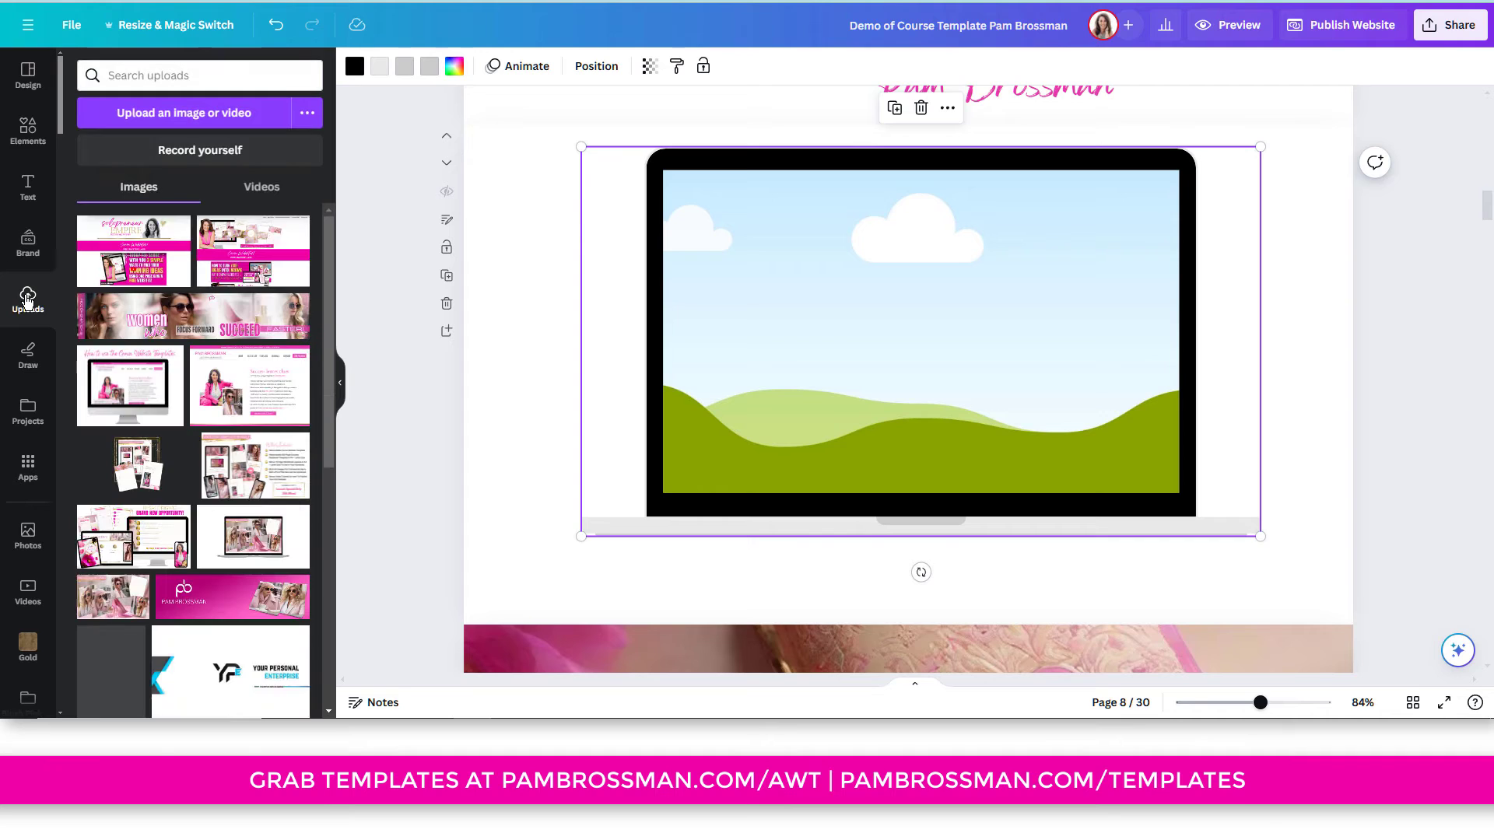
click(263, 187)
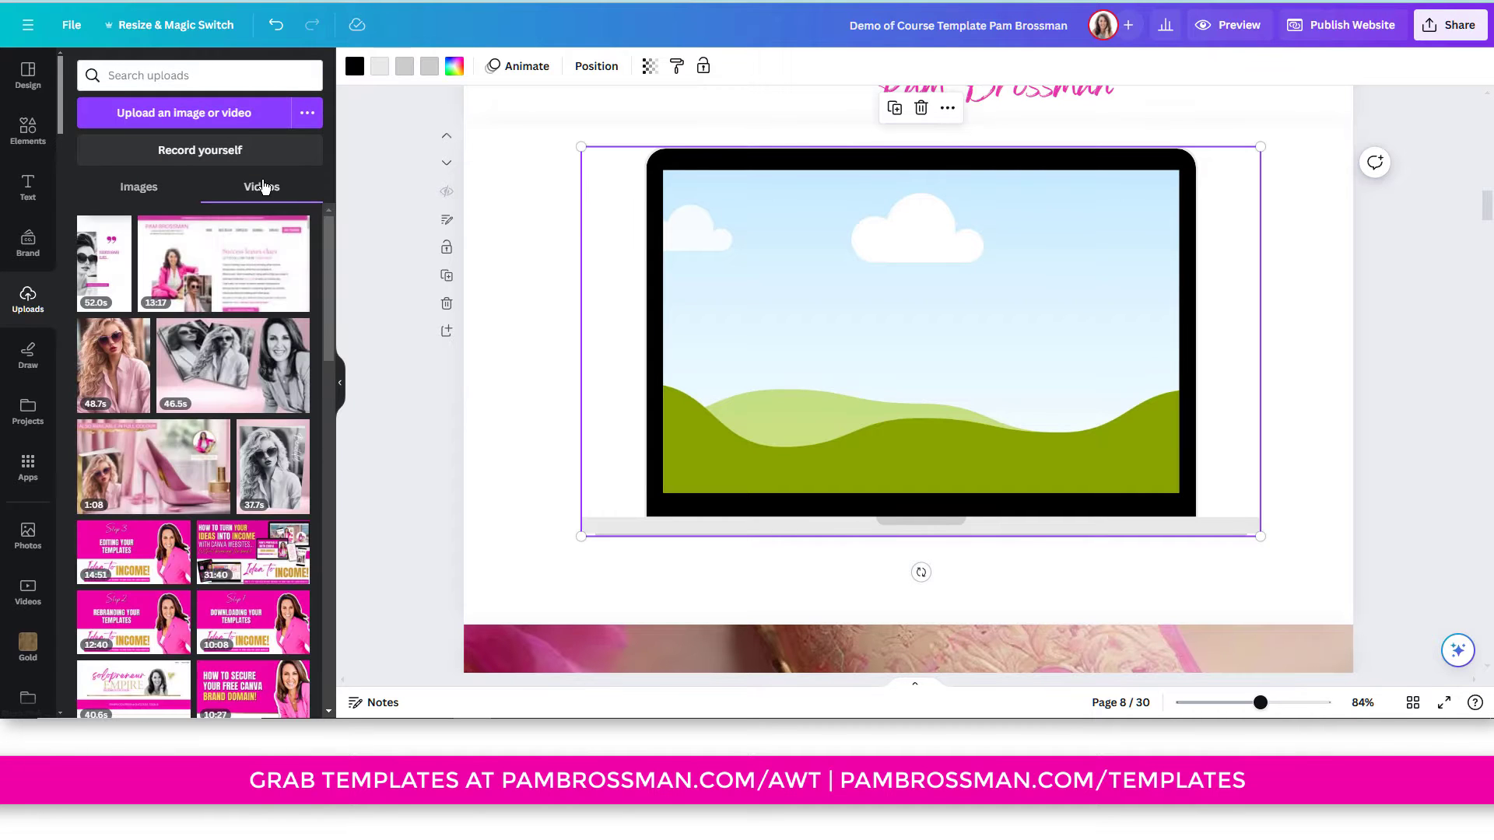
scroll(257, 314, down, 3)
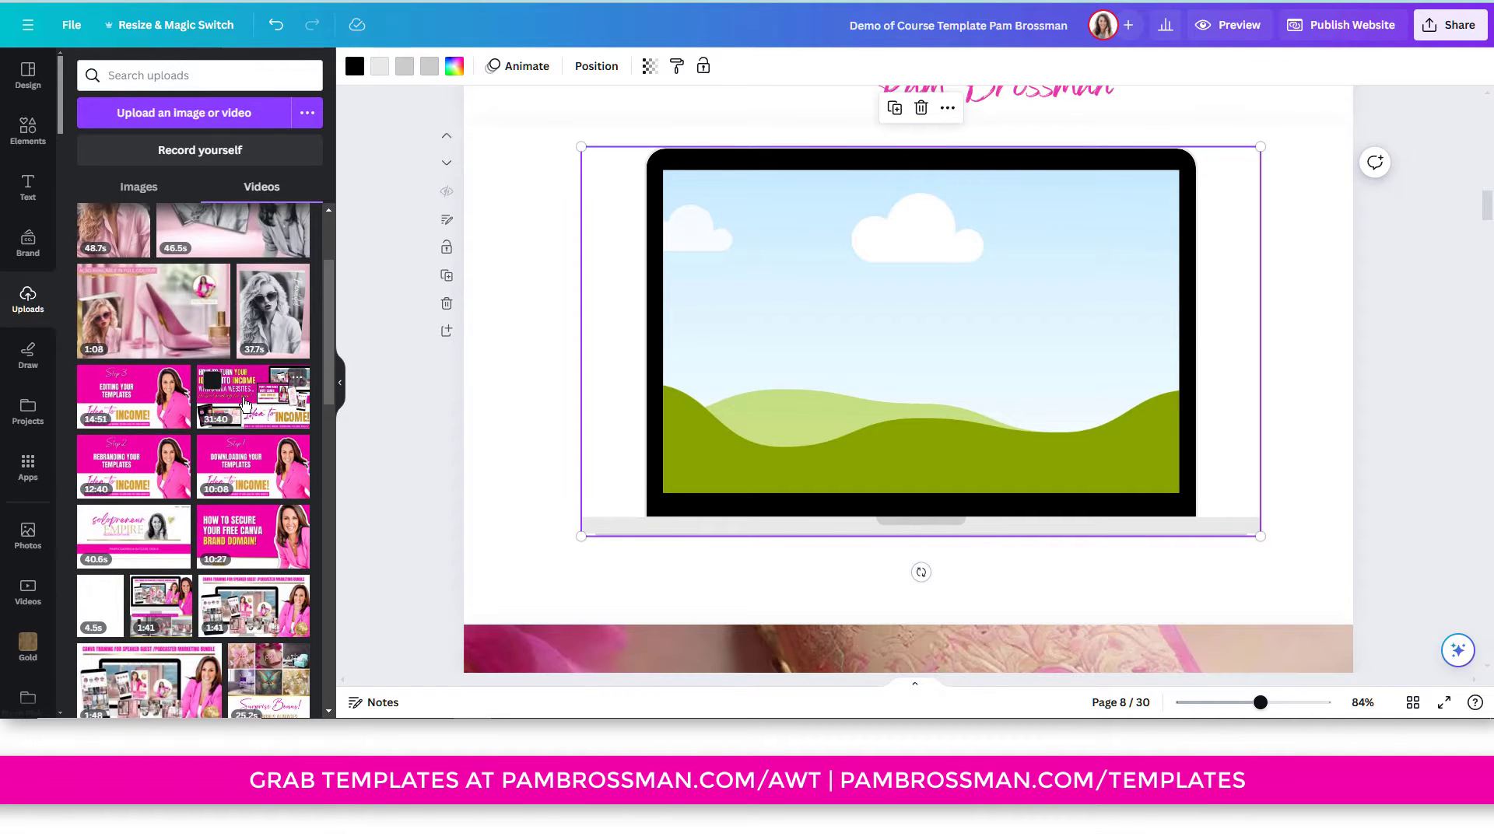
drag(116, 405, 792, 305)
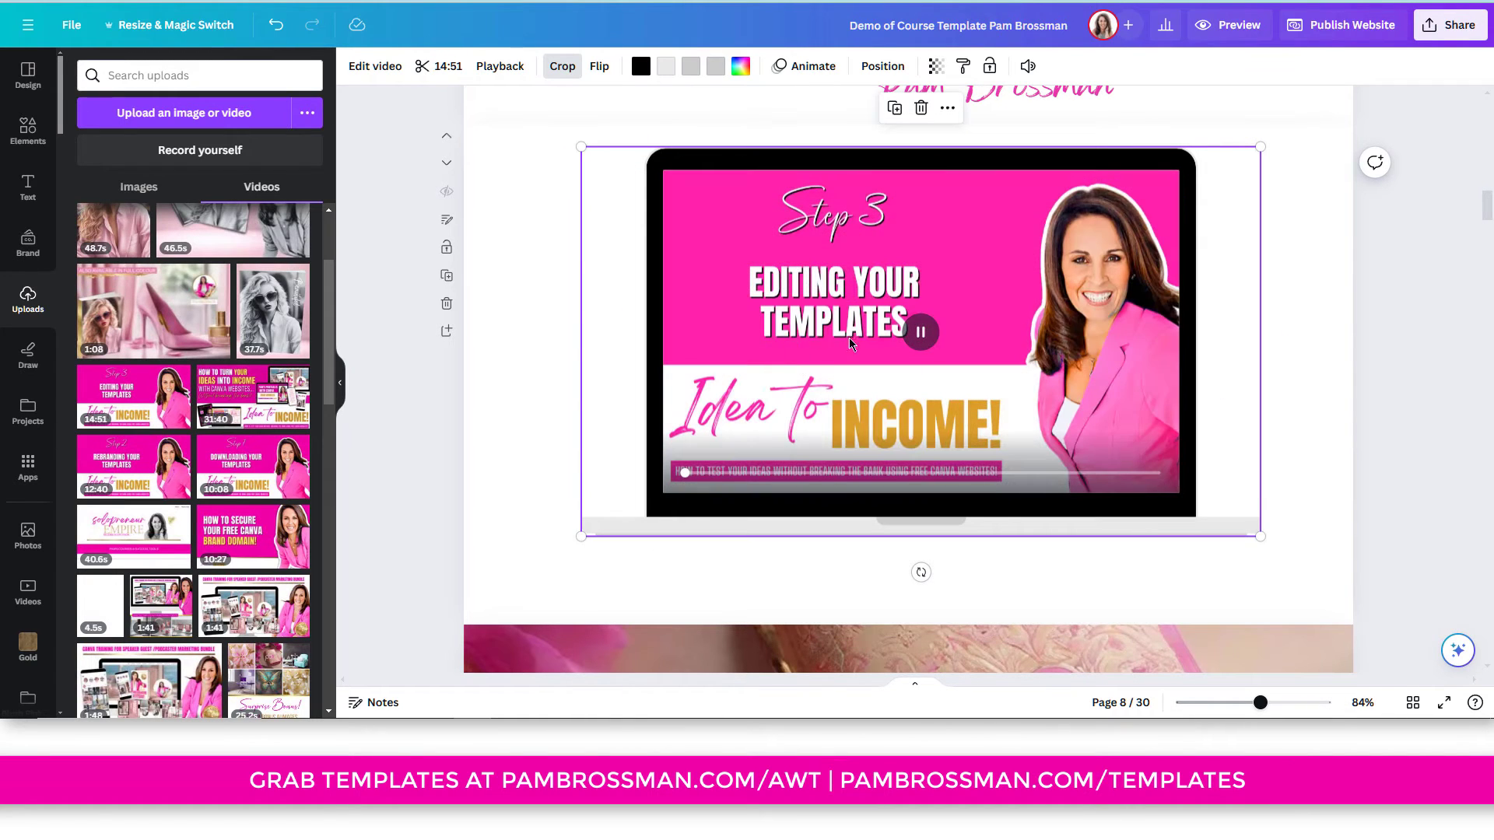
click(921, 334)
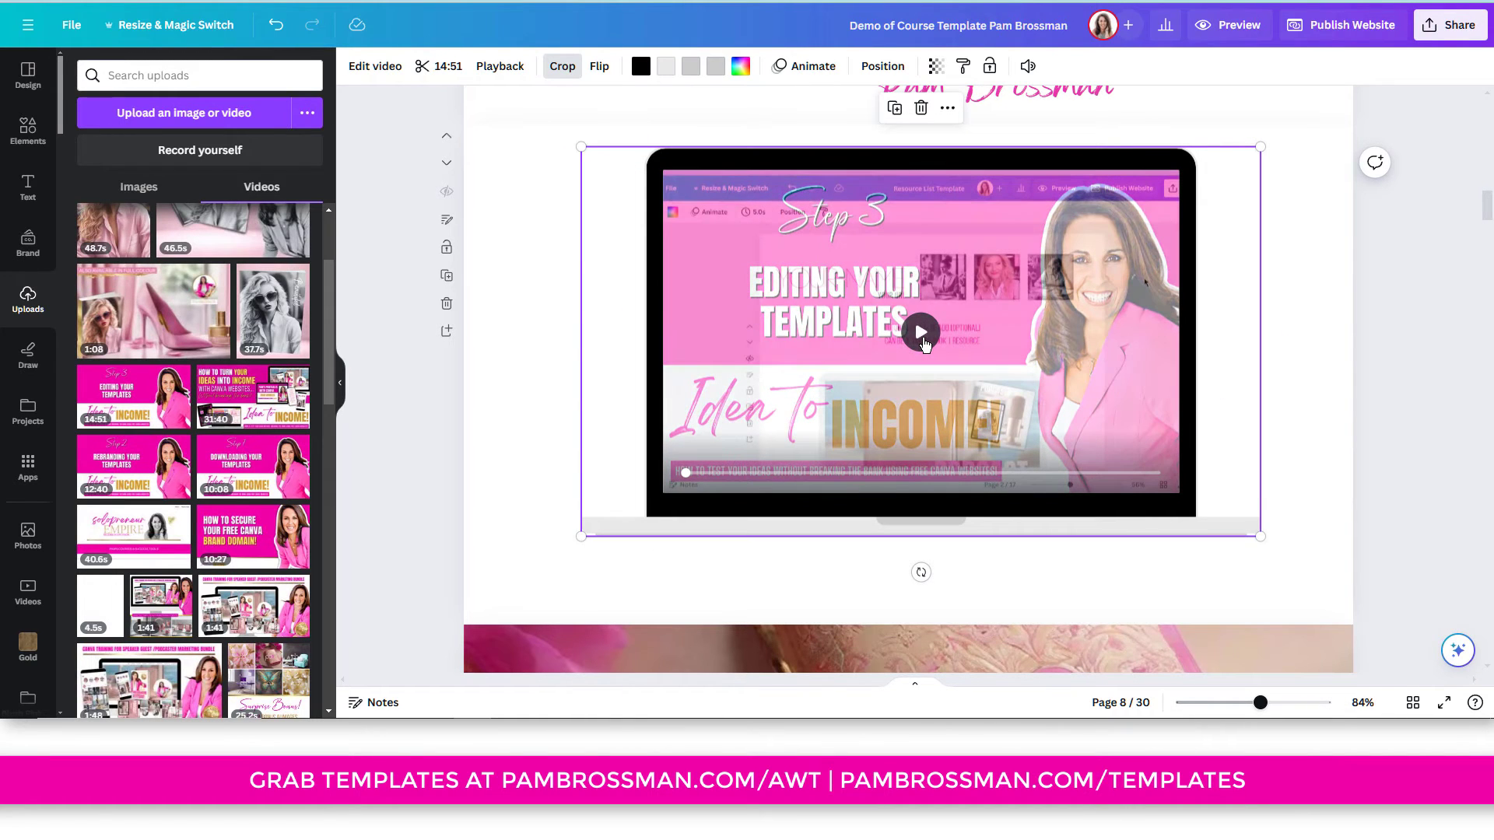
Check the playback settings of the laptop video in the Introduction section.
scroll(949, 370, up, 15)
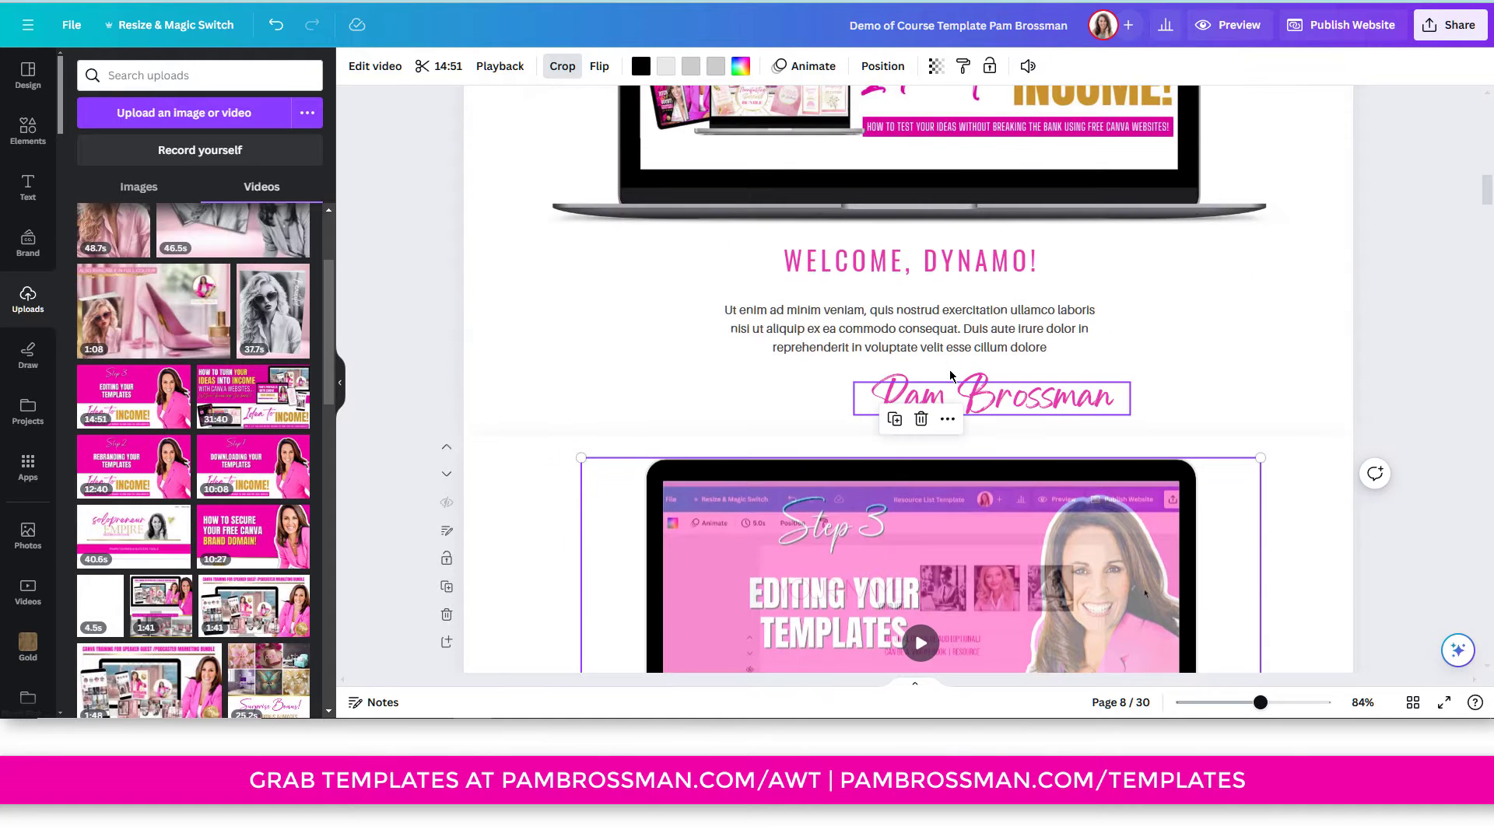
scroll(949, 370, up, 4)
scroll(949, 370, down, 12)
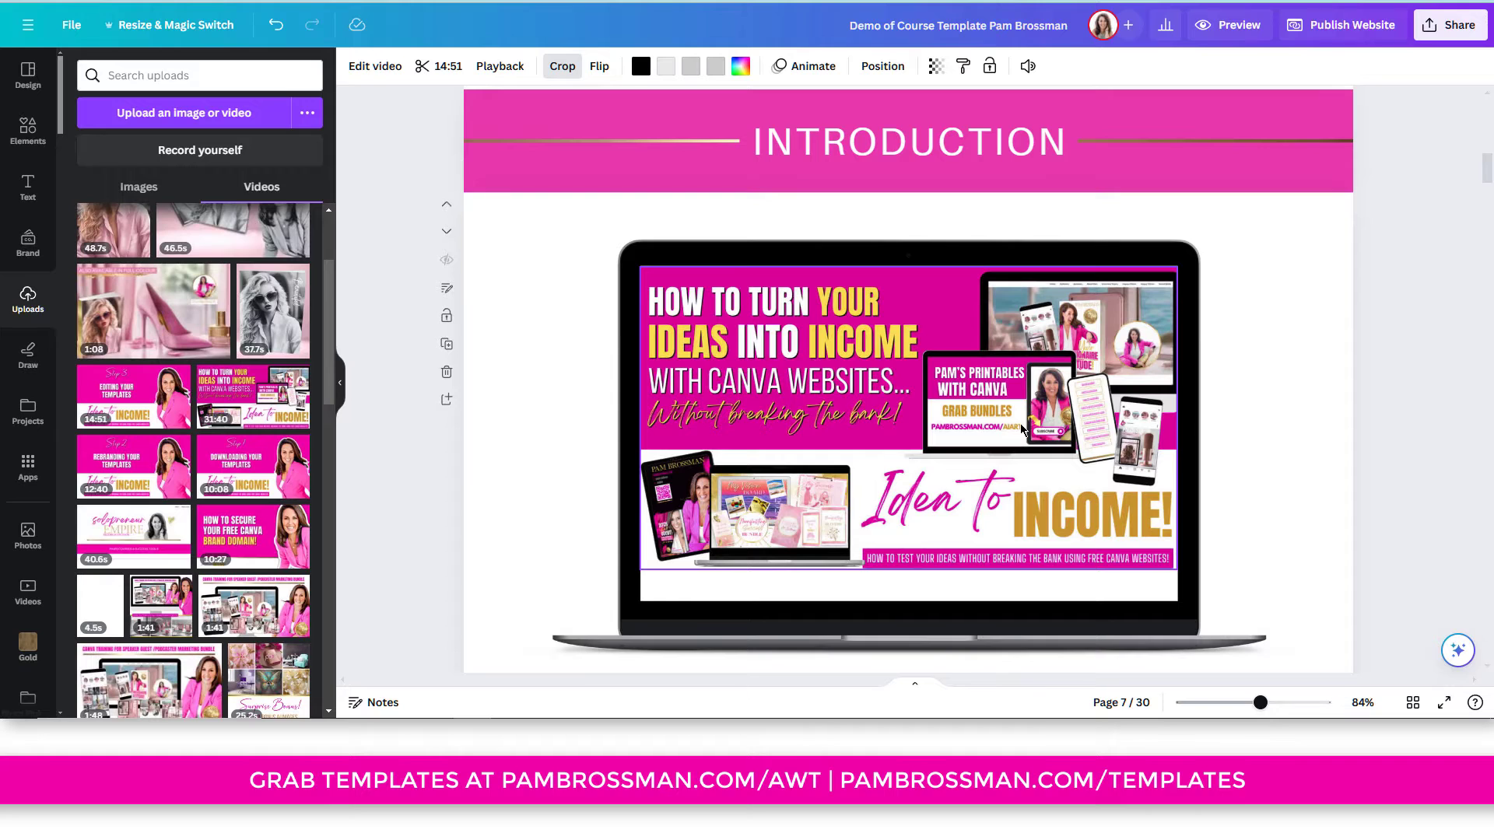
click(1022, 391)
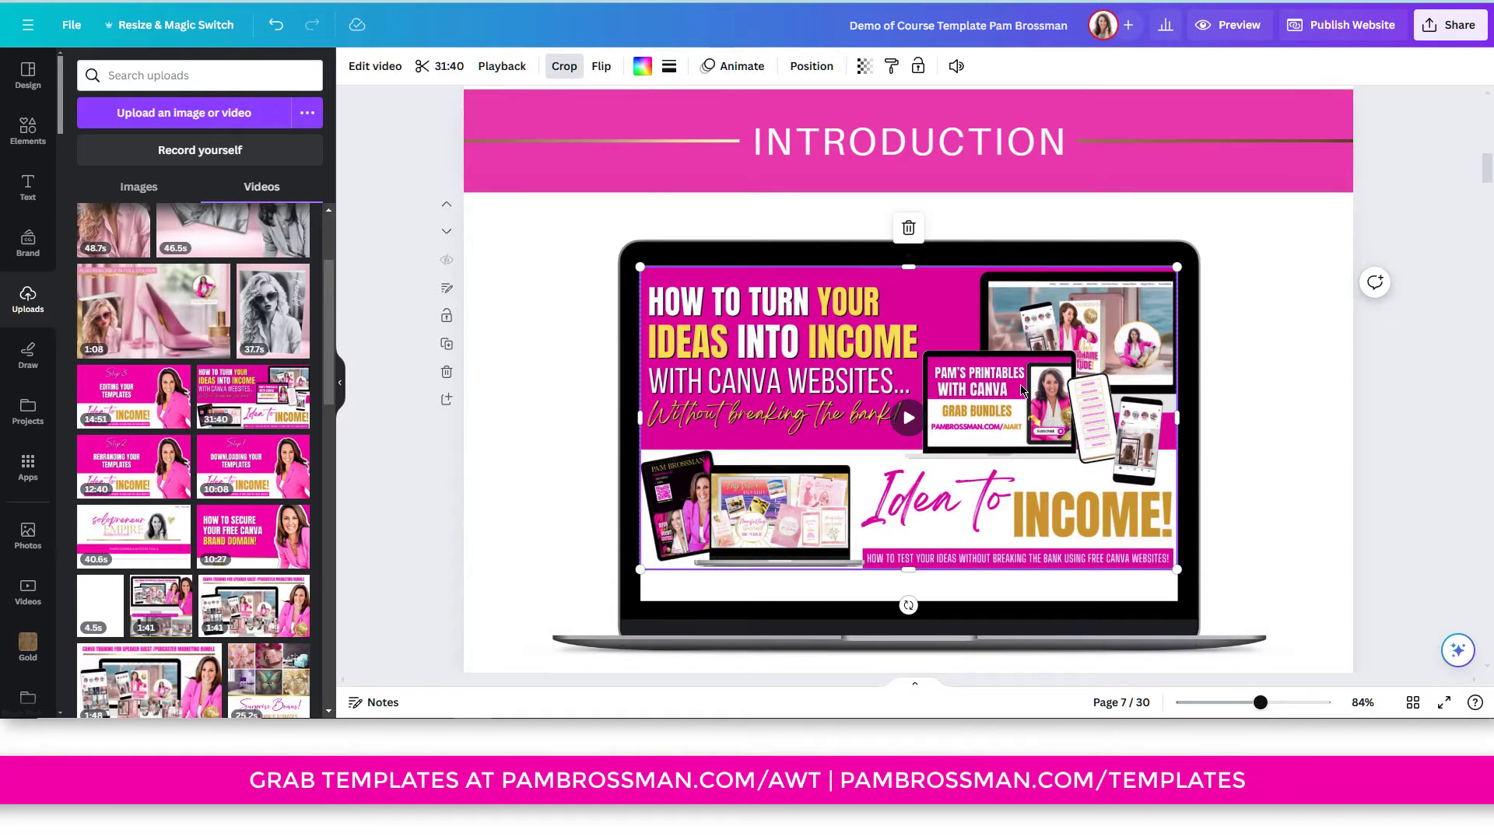
click(501, 68)
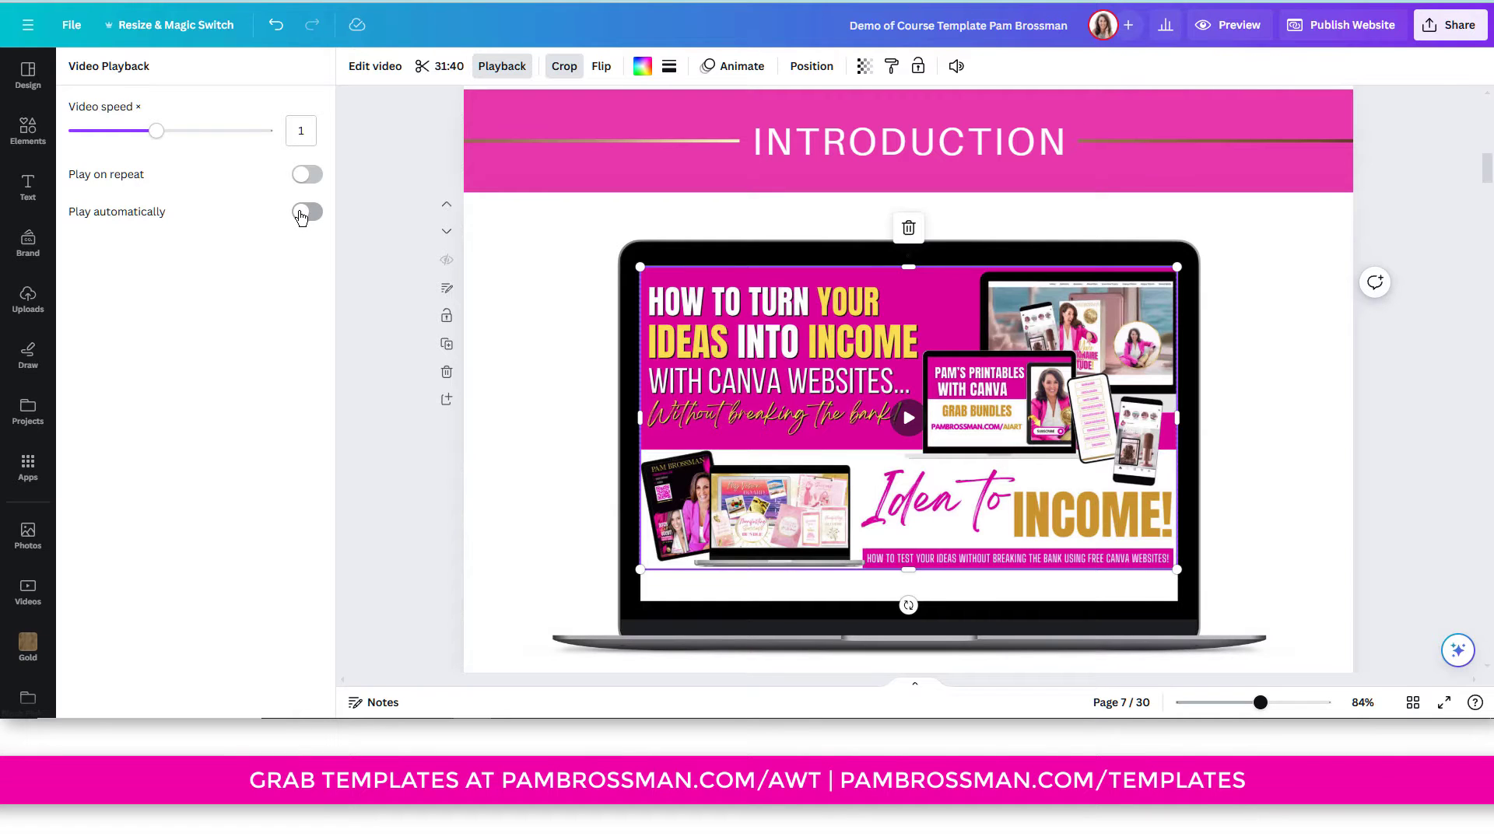
scroll(1156, 484, down, 5)
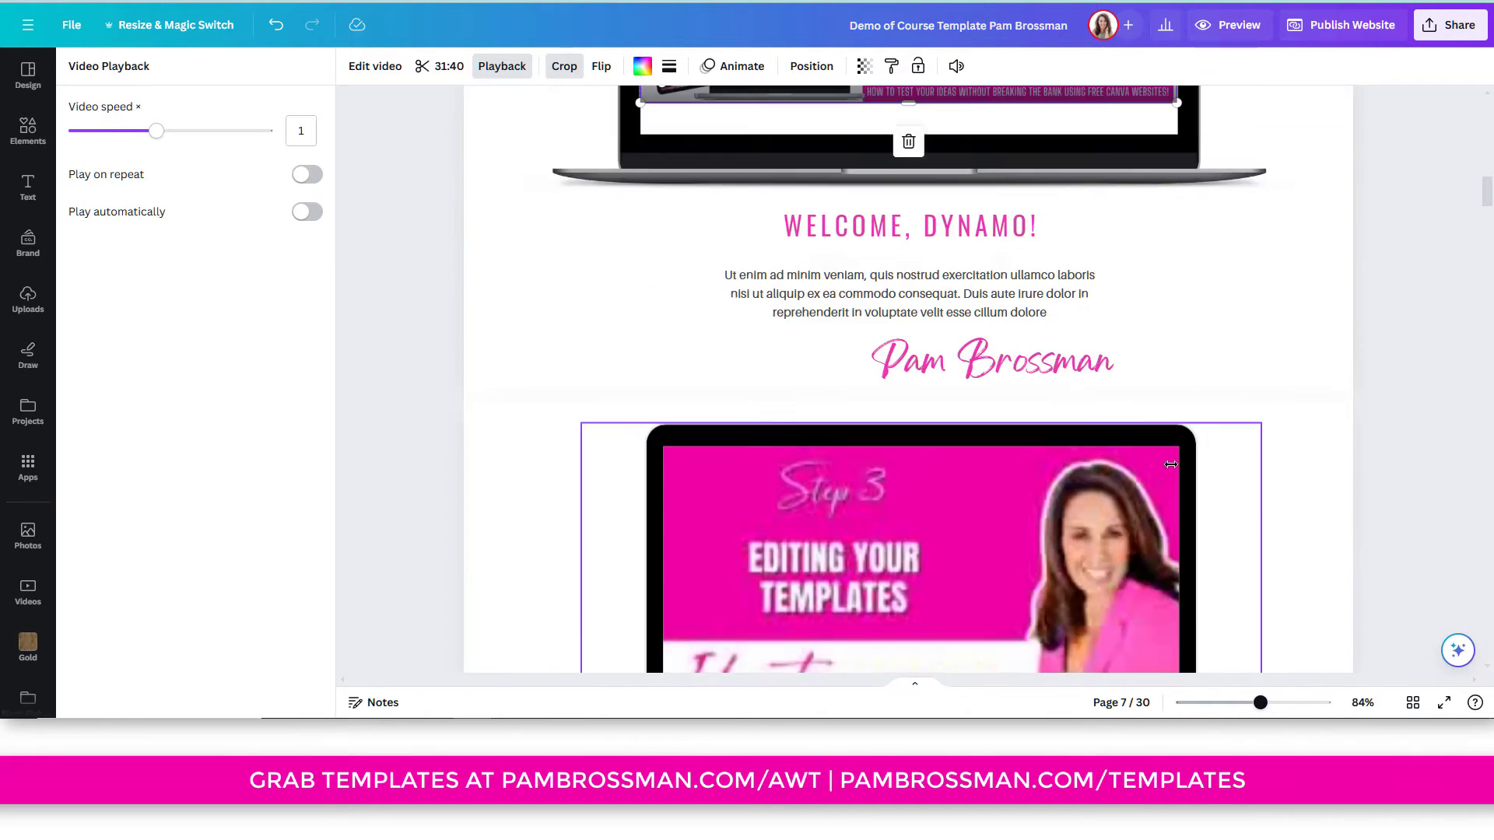
Turn off automatic playback for the "Step 3 Editing Your Templates" video in the laptop frame.
scroll(1025, 456, down, 3)
click(982, 438)
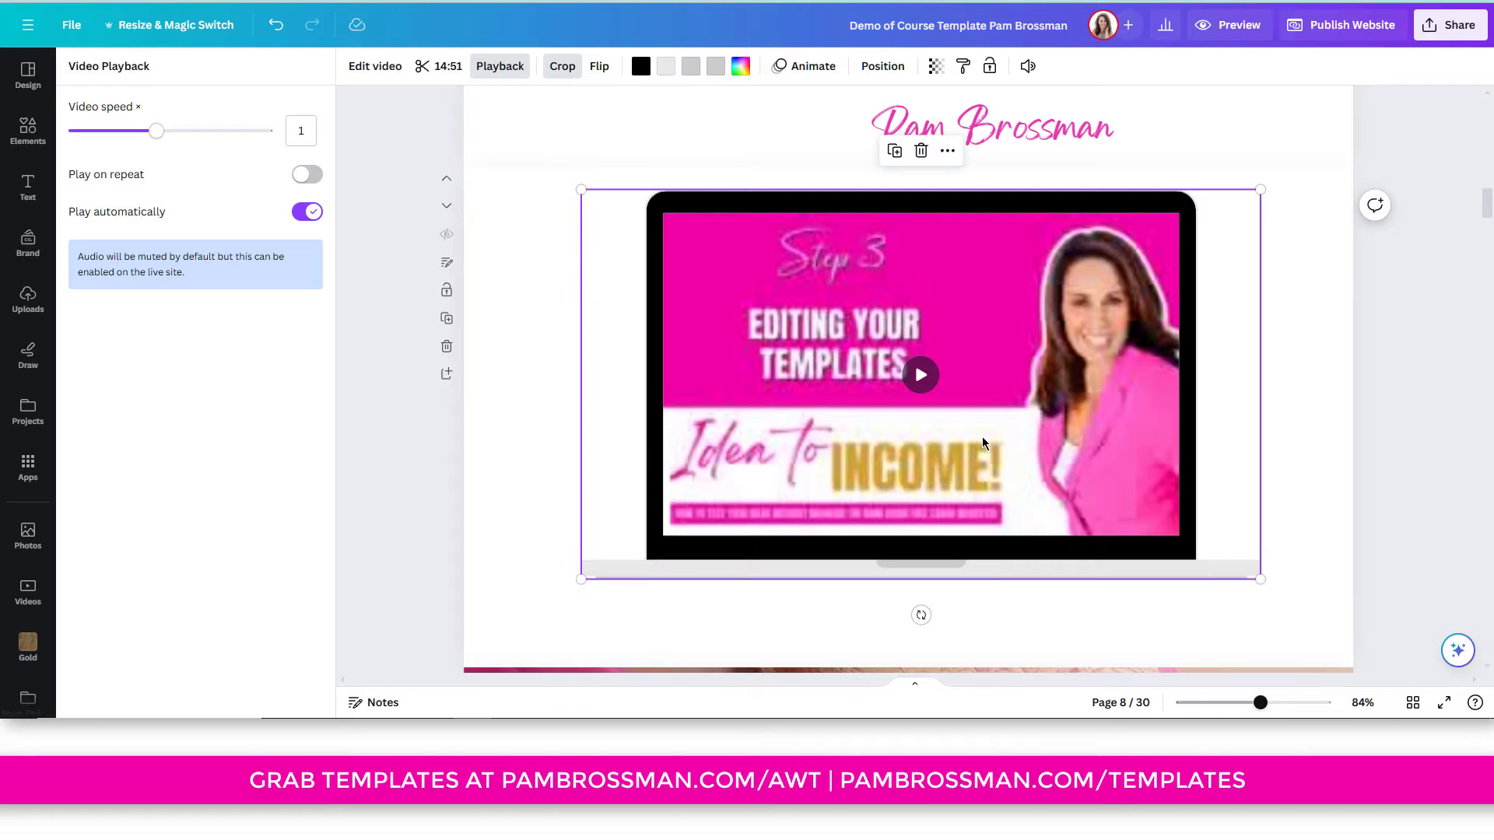
click(311, 215)
mouse_move(847, 365)
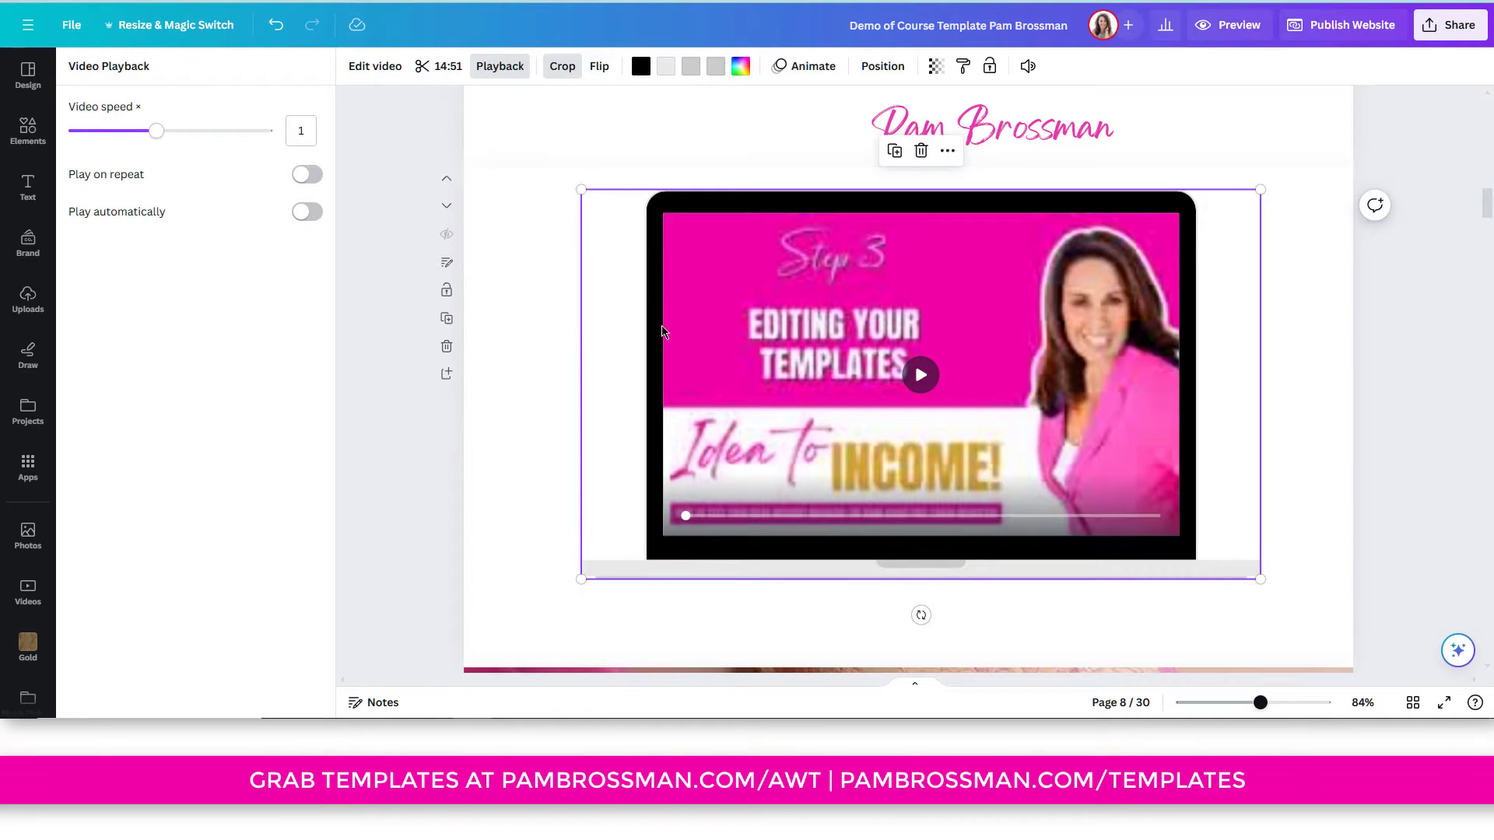
Delete the "Step 3 Editing Your Templates" video and its laptop frame from the page below the welcome section.
scroll(1053, 232, down, 4)
scroll(1055, 248, up, 4)
key(Delete)
key(Delete)
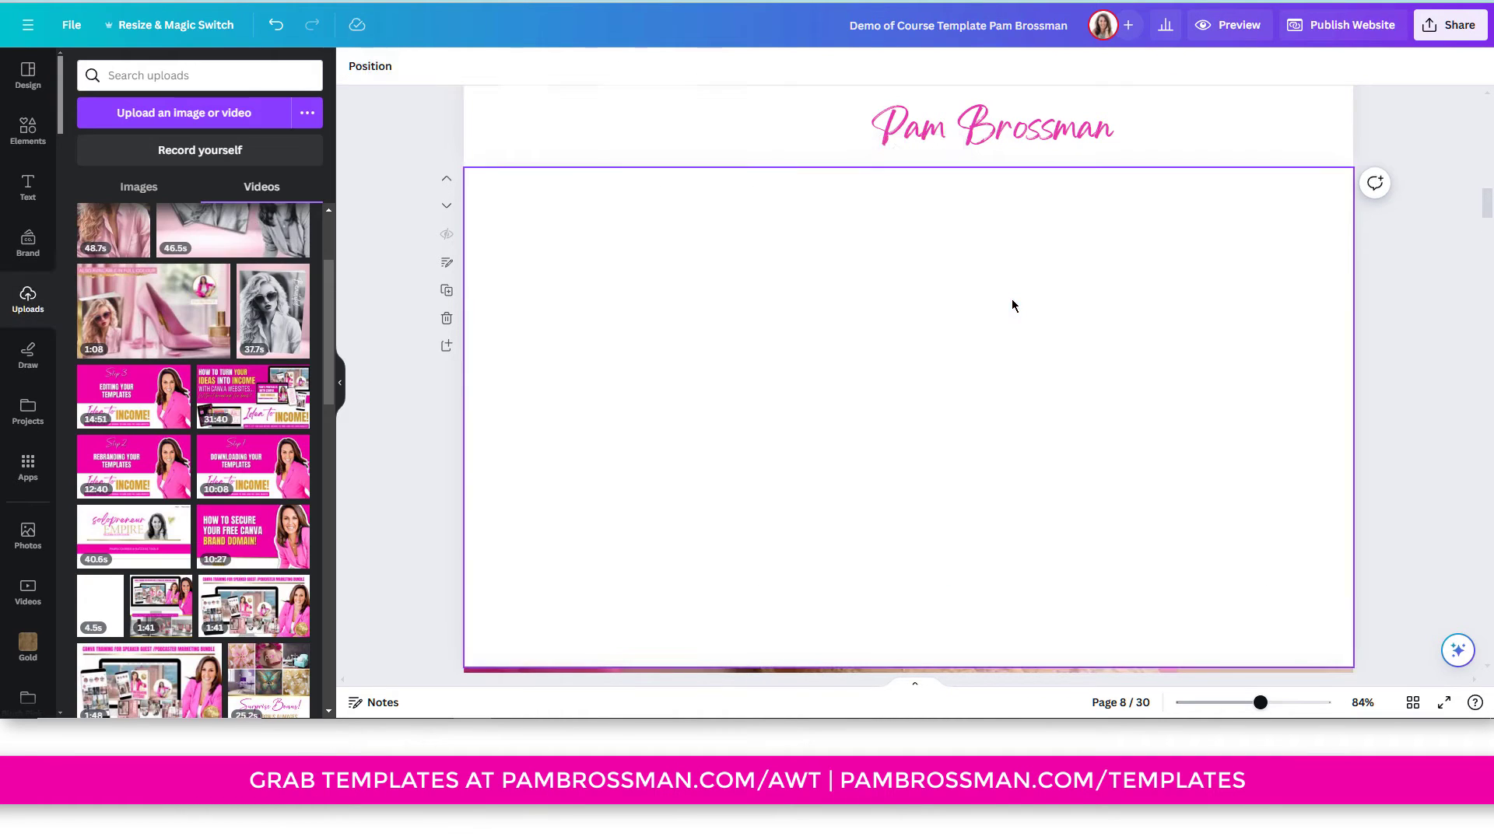
Add the uploaded 14:51 "Step 3 Editing Your Templates" video directly to the empty page and turn off its automatic playback.
click(148, 411)
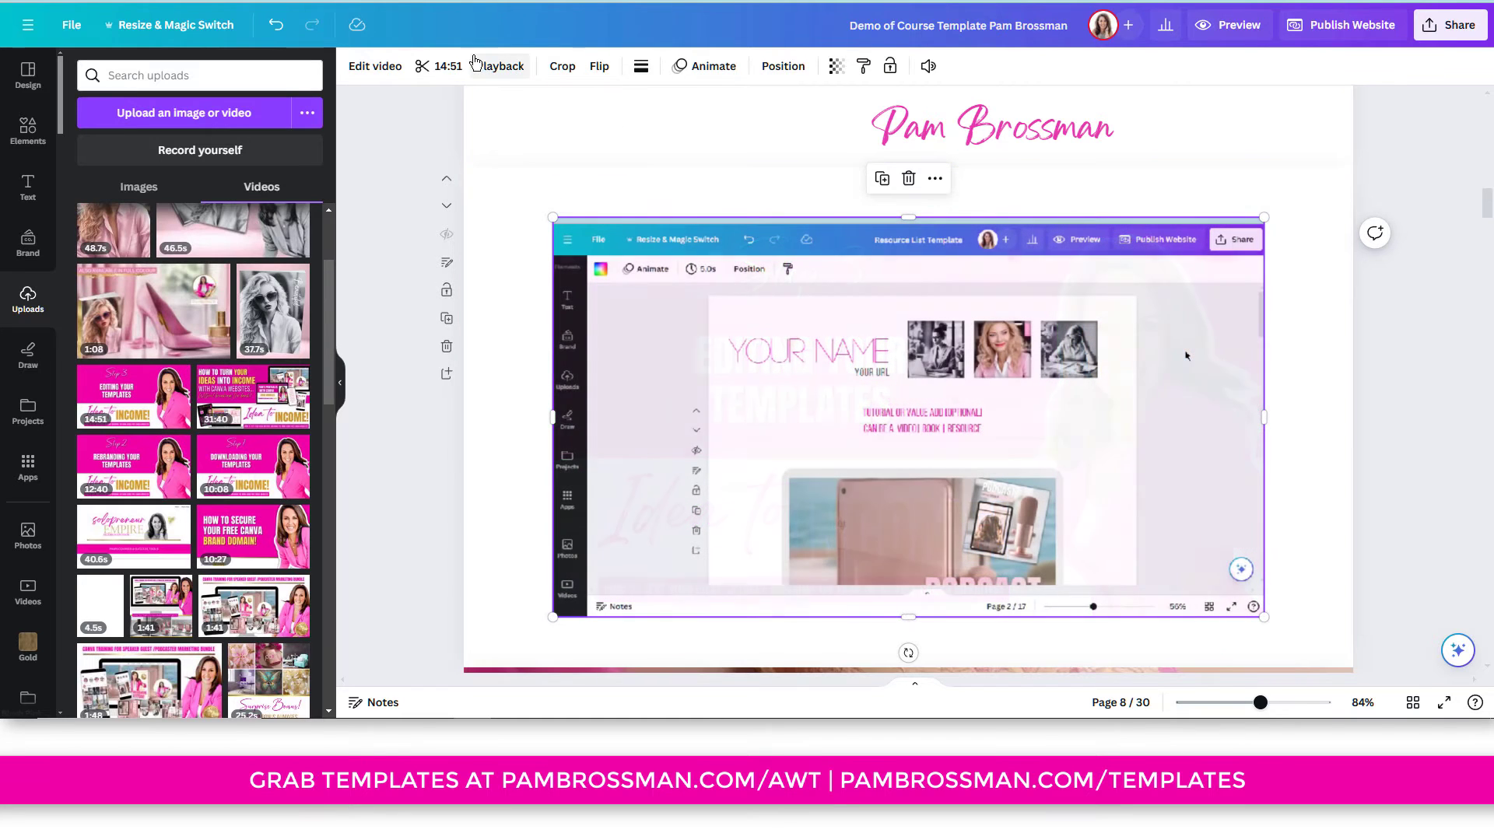
click(500, 66)
click(296, 214)
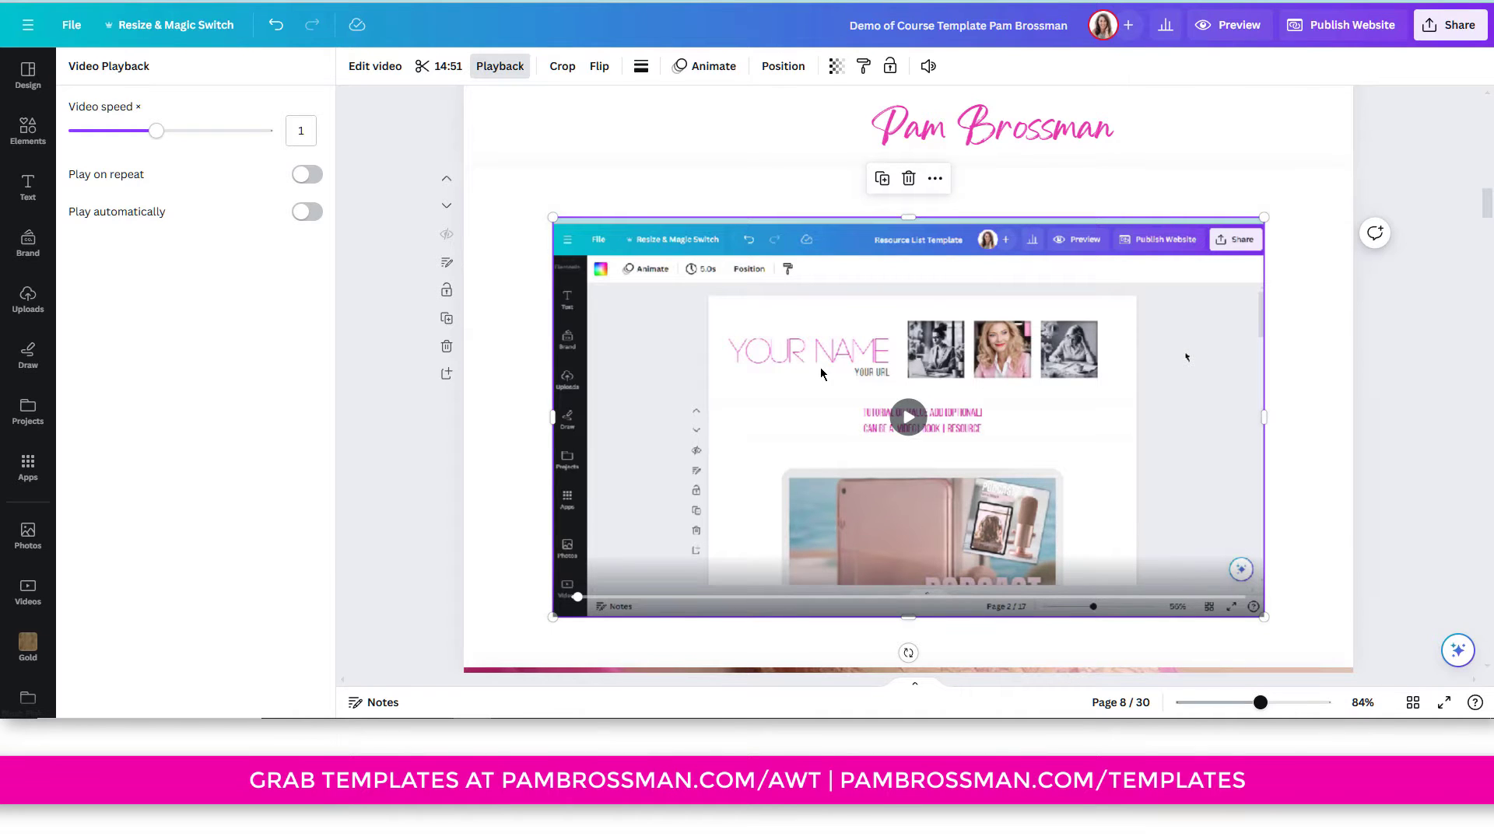
Shrink the "Step 3 Editing Your Templates" video to about half its size and place it in the page's upper-left area.
drag(1264, 218, 931, 399)
drag(805, 529, 772, 381)
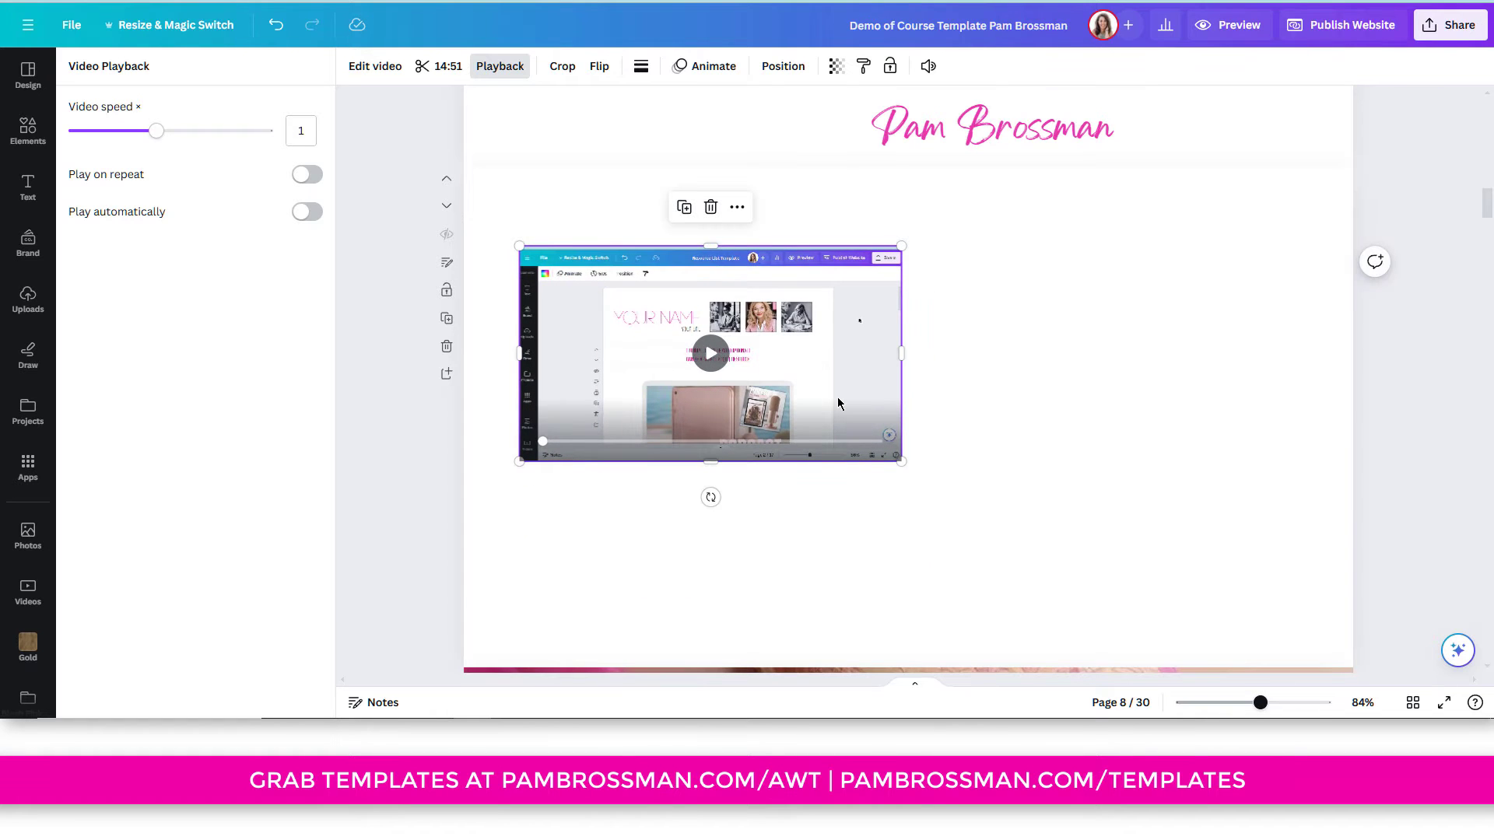
Duplicate the Download PDF button in the first Module One section and place the copy directly beside the original.
scroll(806, 396, down, 15)
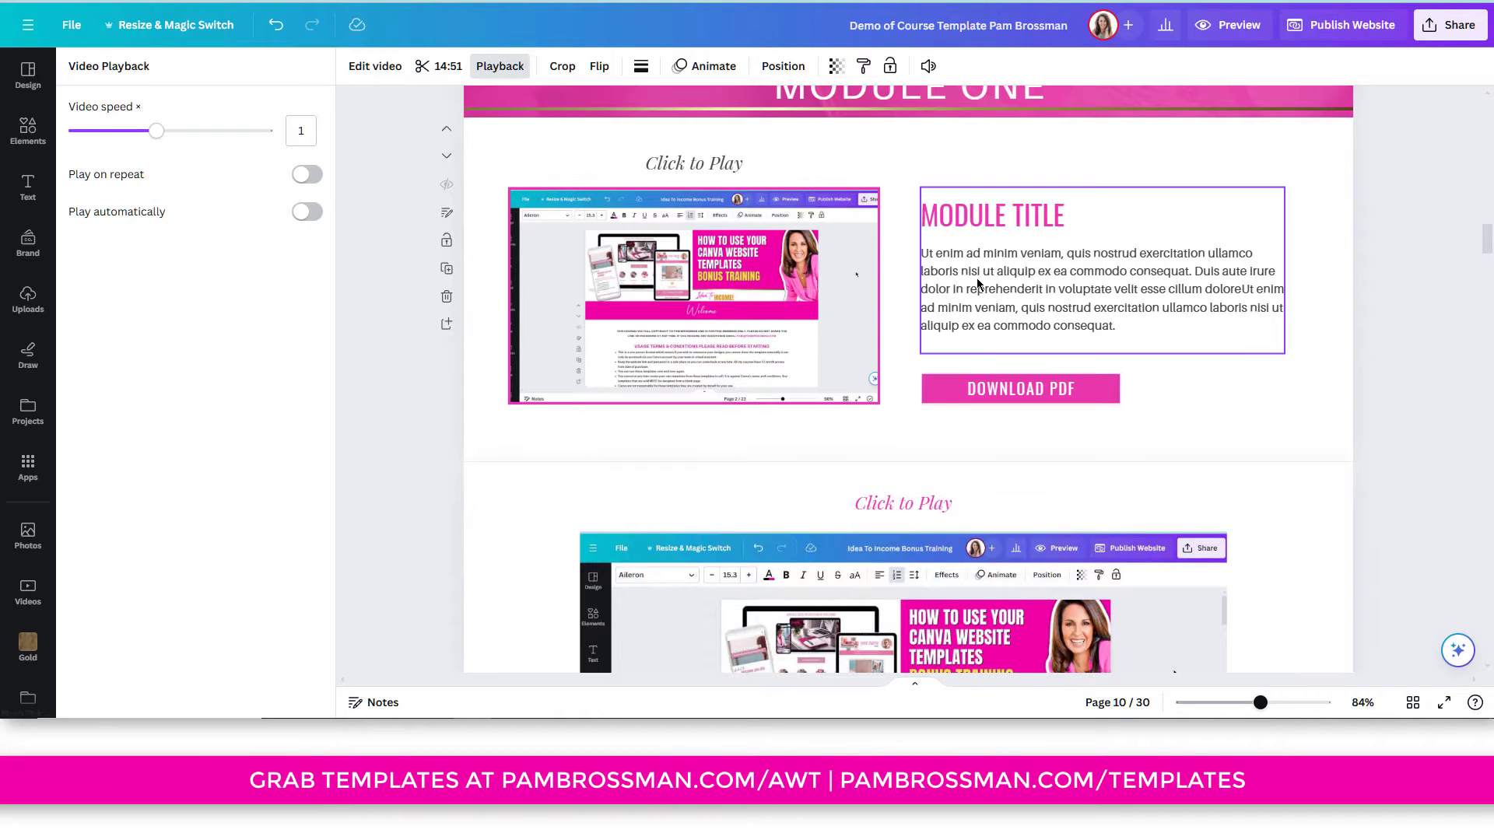
click(1097, 396)
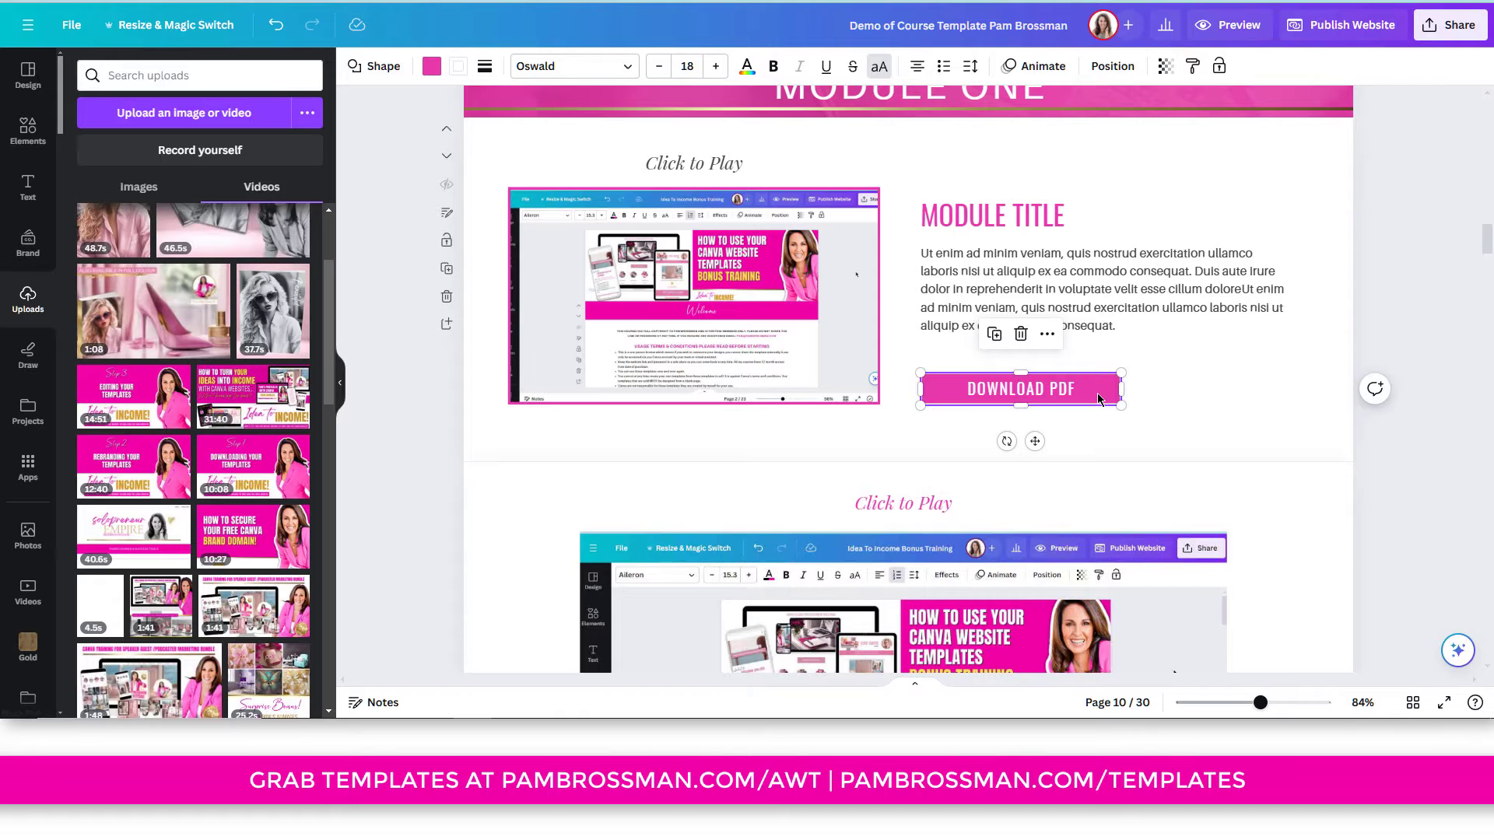
drag(1098, 398, 1263, 389)
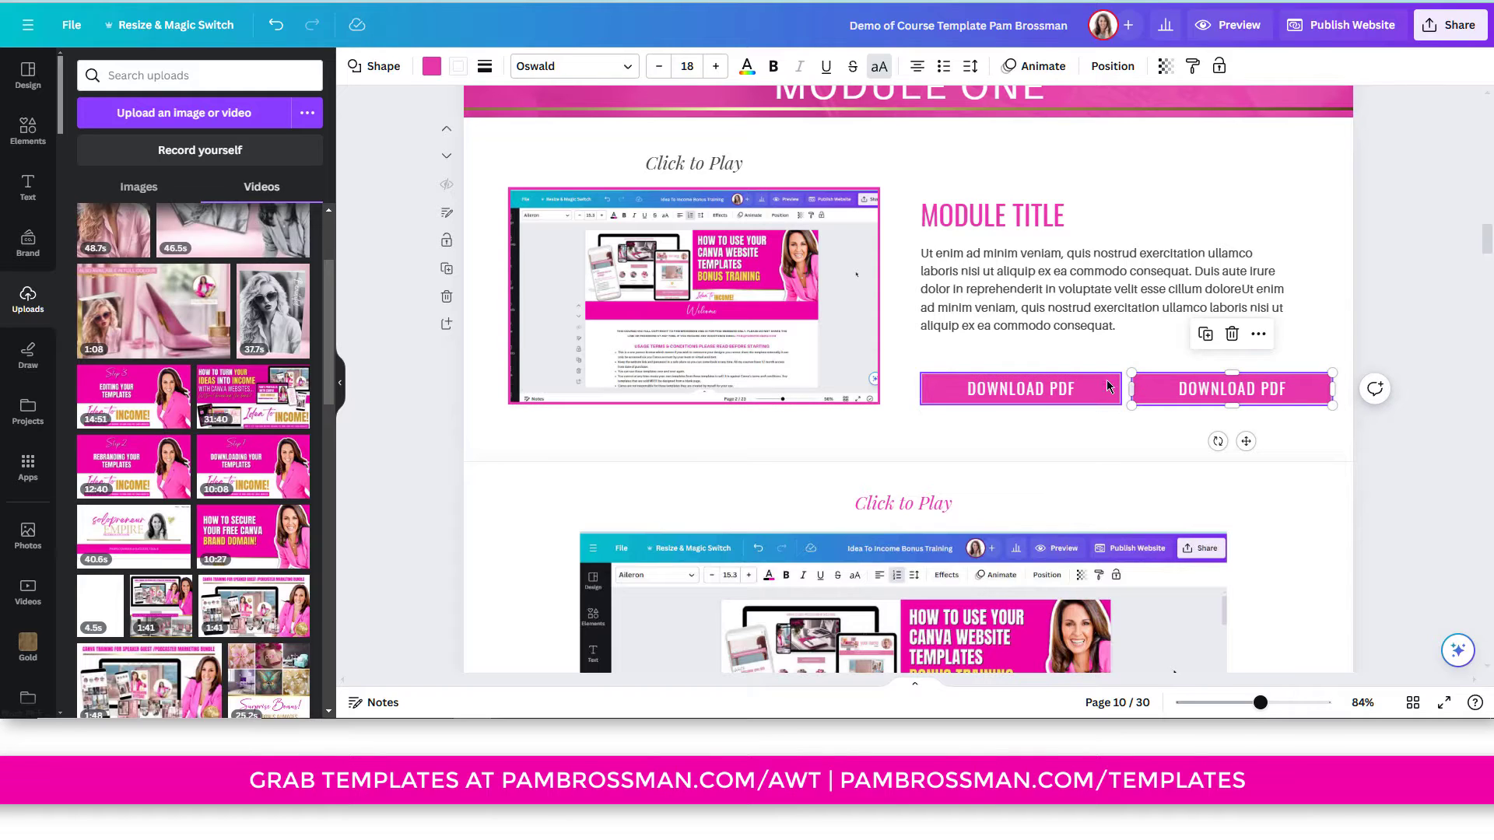
Check where a link can be entered for the original Download PDF button, leaving it without one.
click(1072, 387)
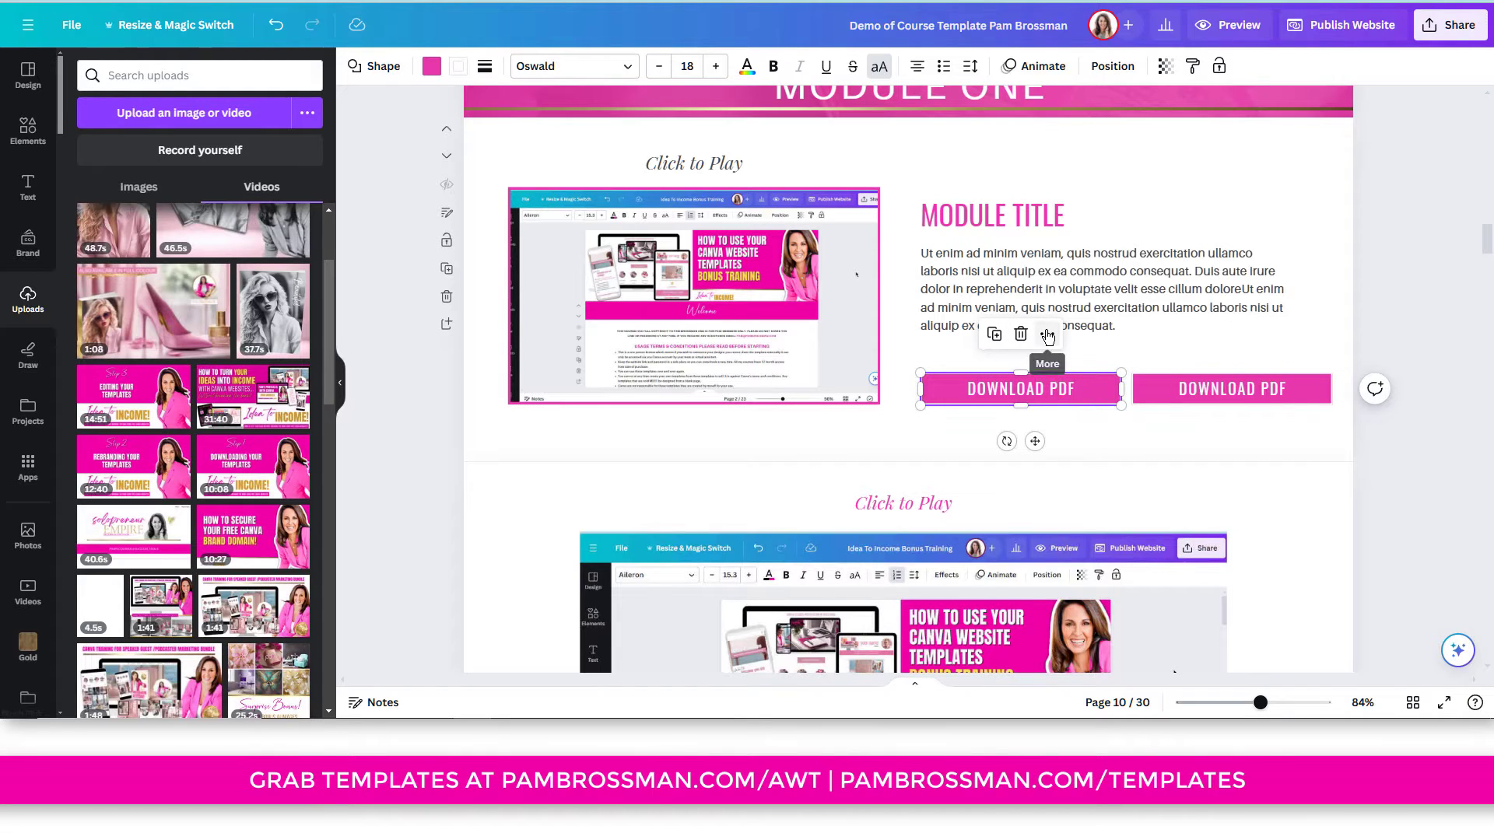
click(1047, 337)
click(1086, 282)
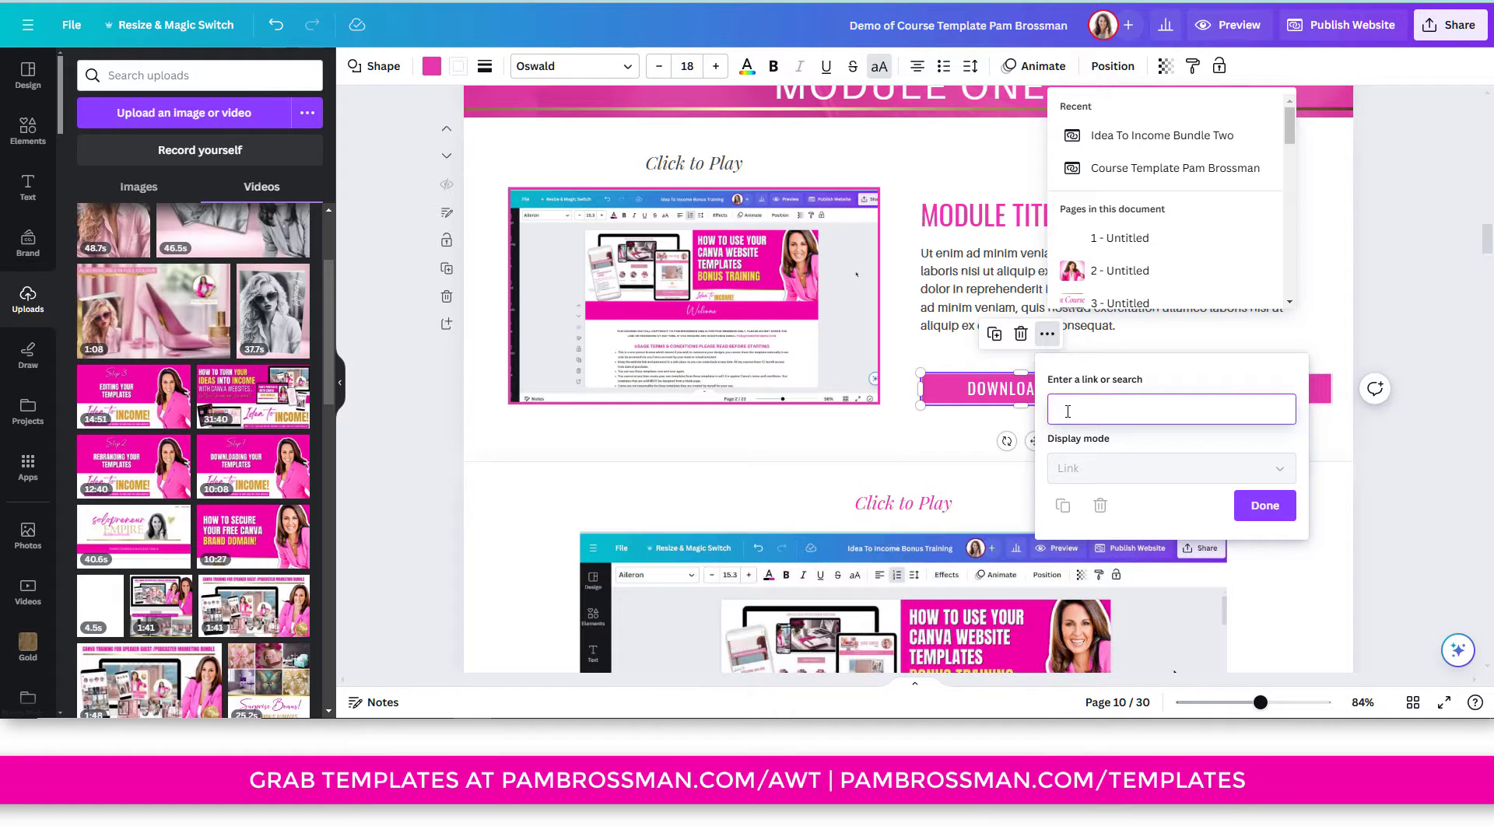
click(943, 424)
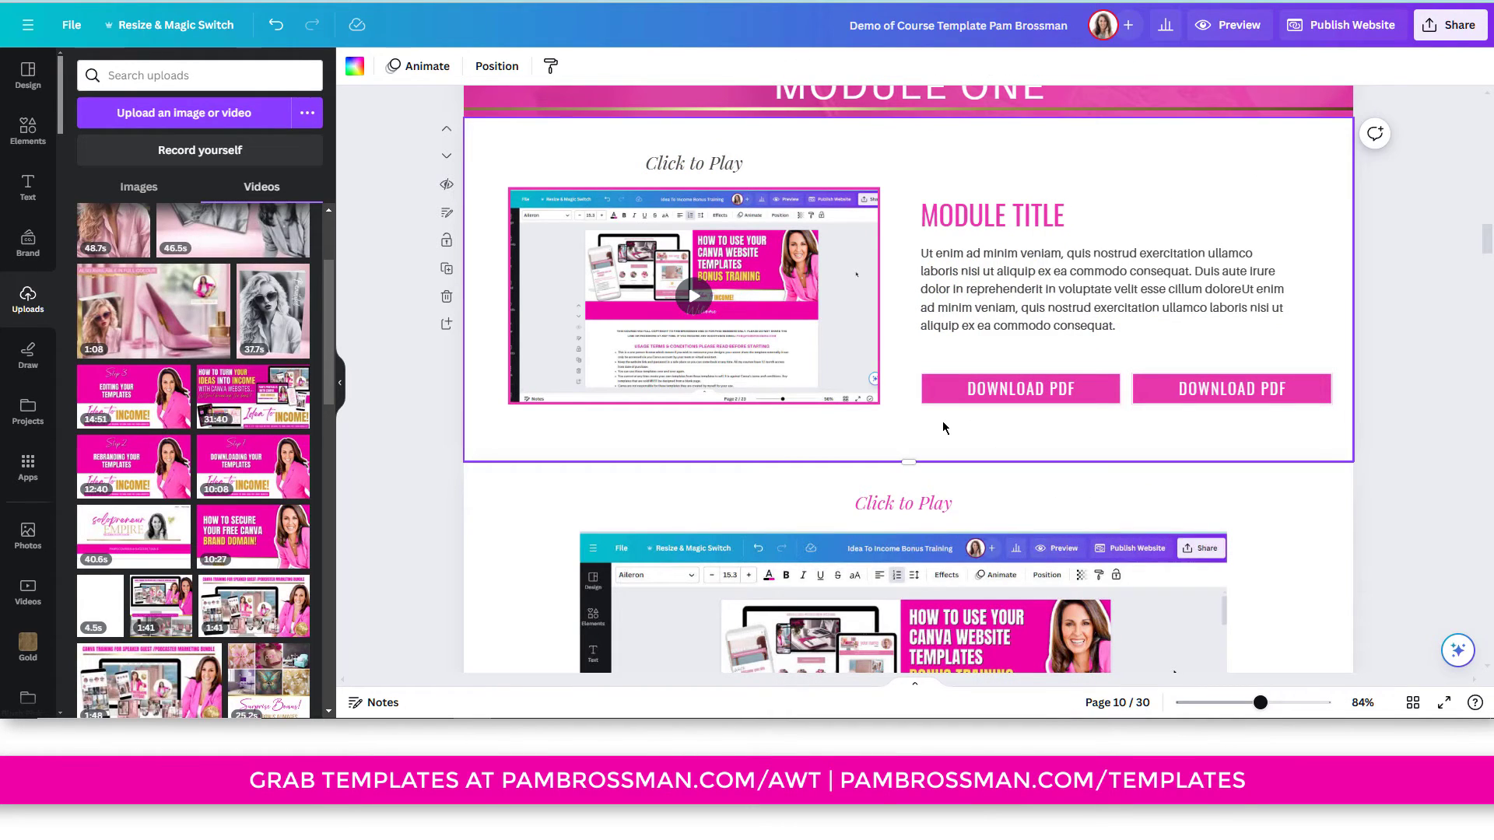
Move the "Step 3 Editing Your Templates" video toward the page's centre and enlarge it to fill most of the page.
scroll(943, 424, up, 6)
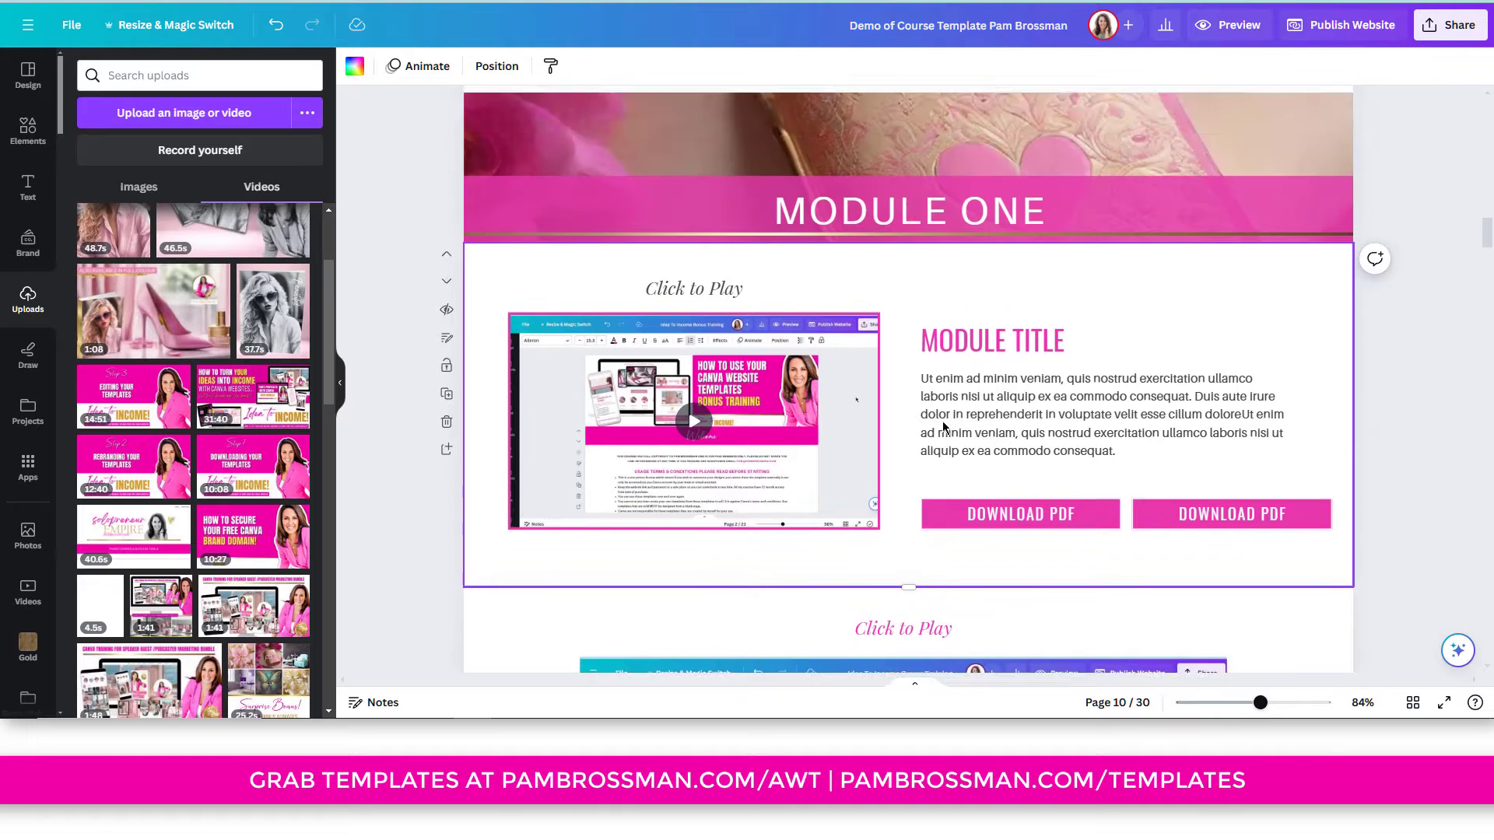
click(873, 418)
drag(873, 419, 929, 343)
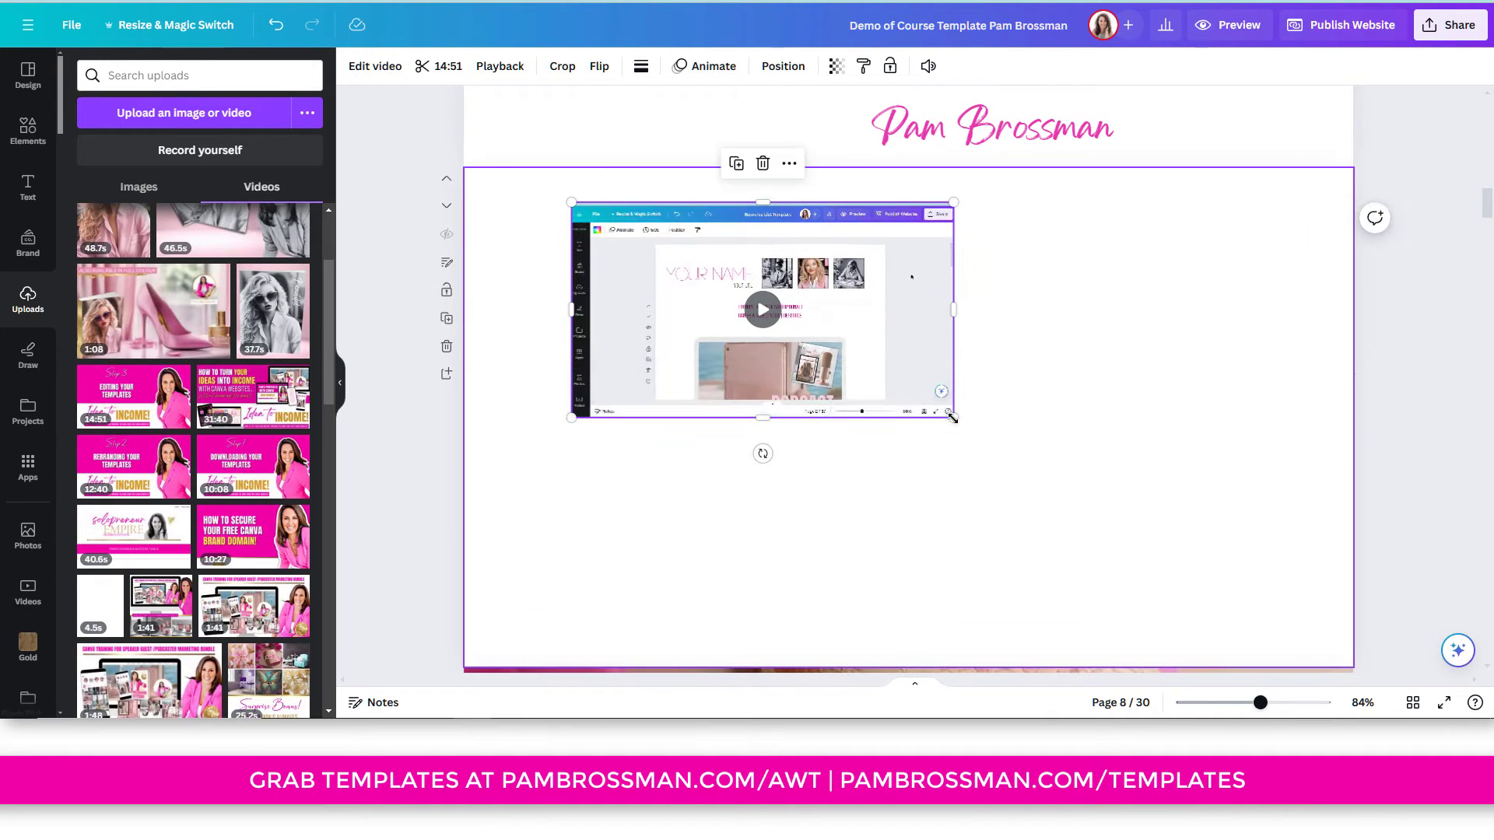
drag(953, 415, 1253, 585)
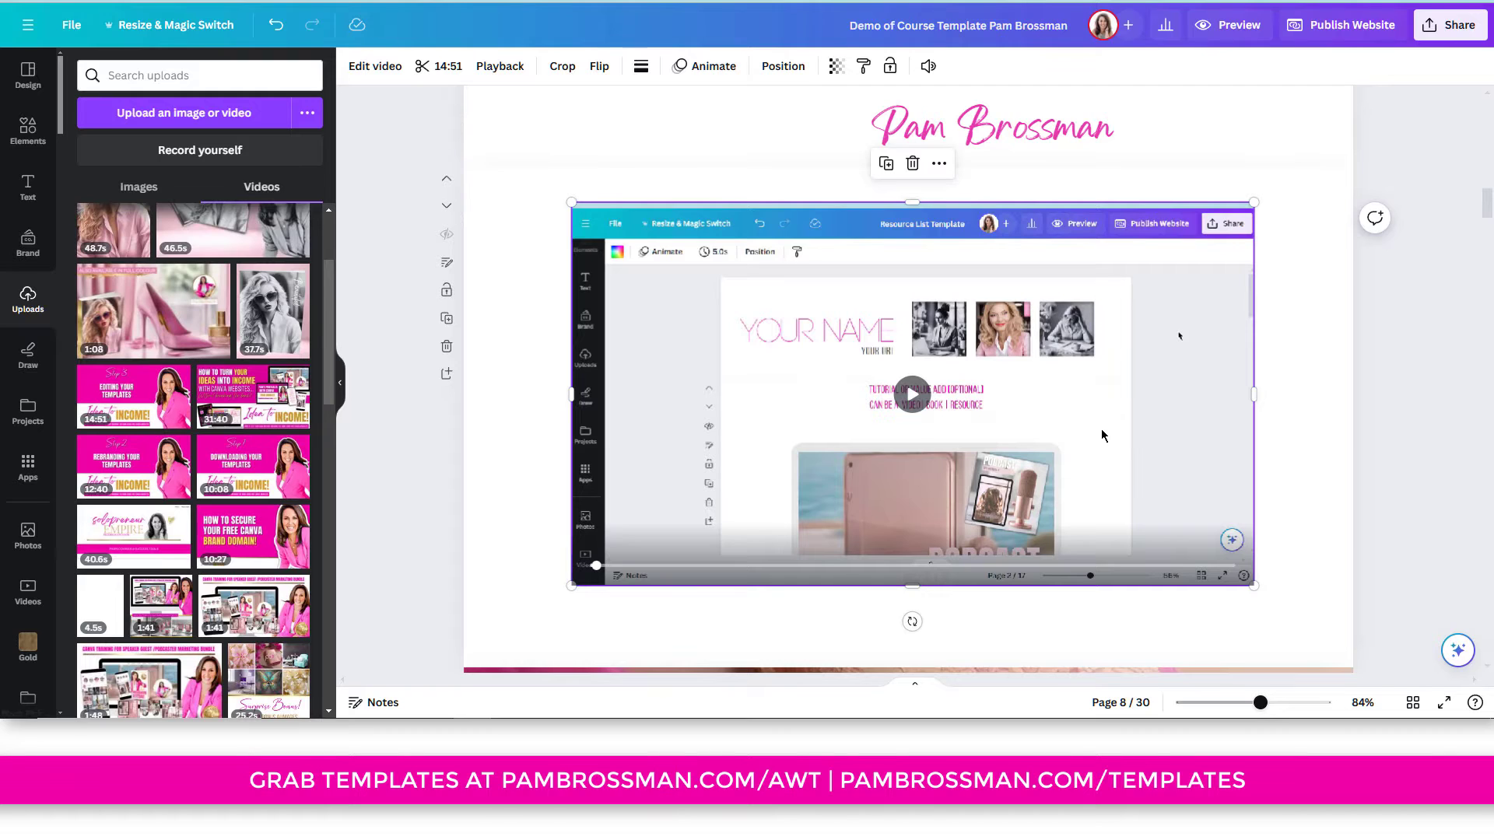
click(1319, 385)
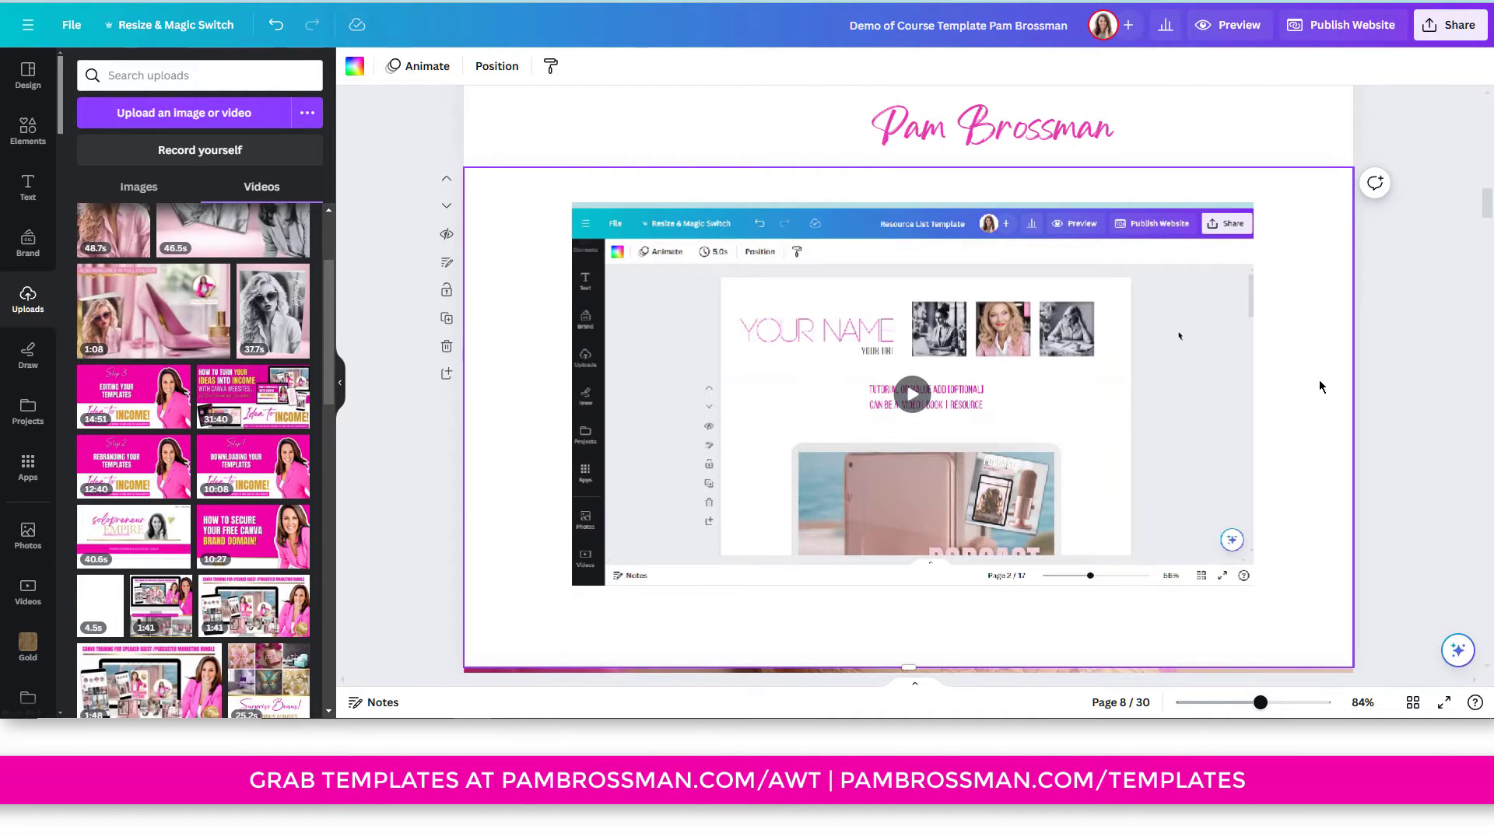
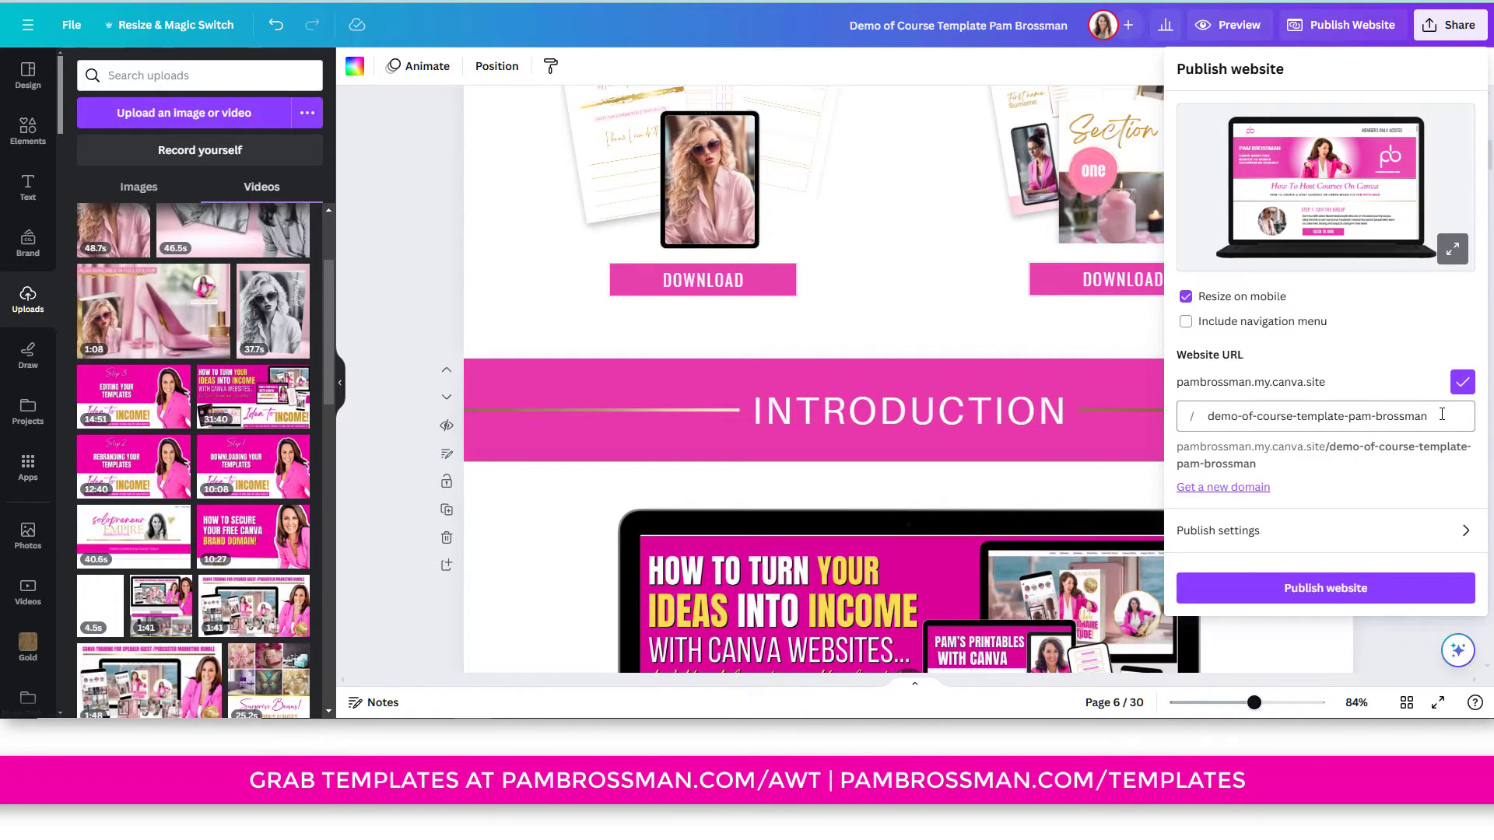
Disable search engine visibility and enable password protection in the website's advanced publish settings.
click(1456, 529)
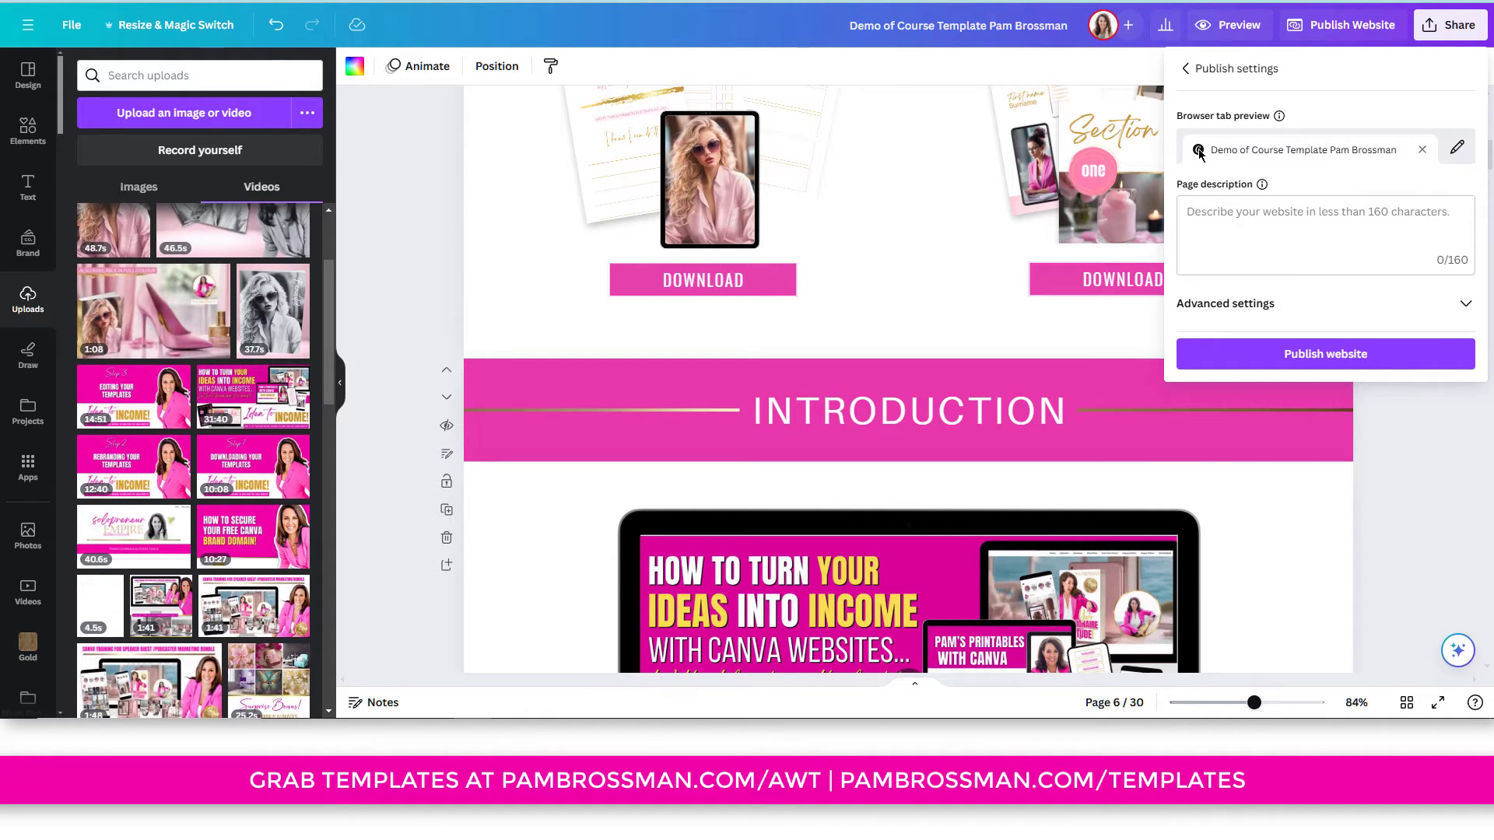
click(1456, 311)
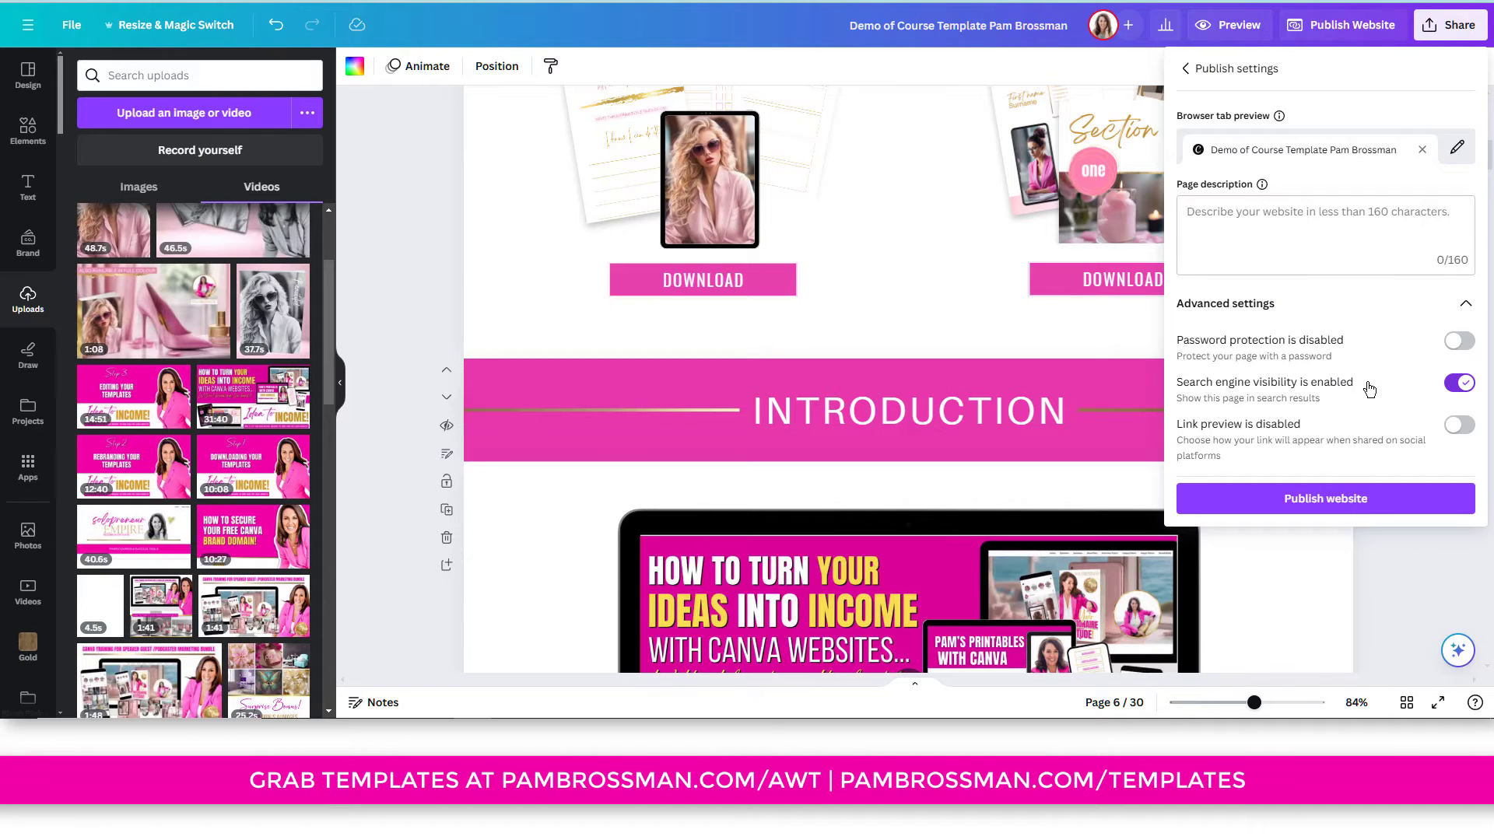
click(1445, 386)
click(1451, 345)
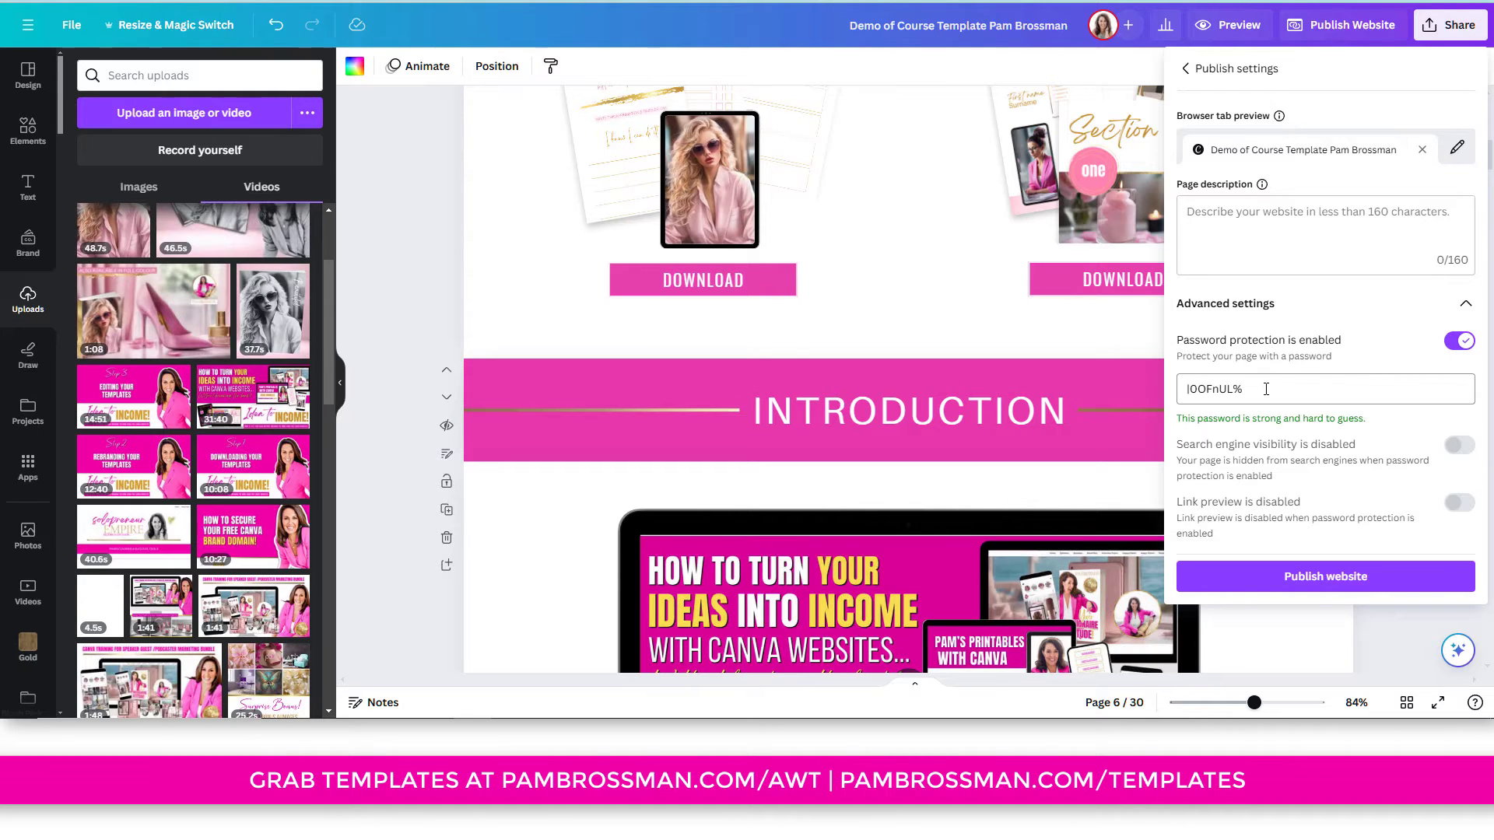
Publish the website with the generated page password and open the live site.
drag(1254, 388, 1187, 388)
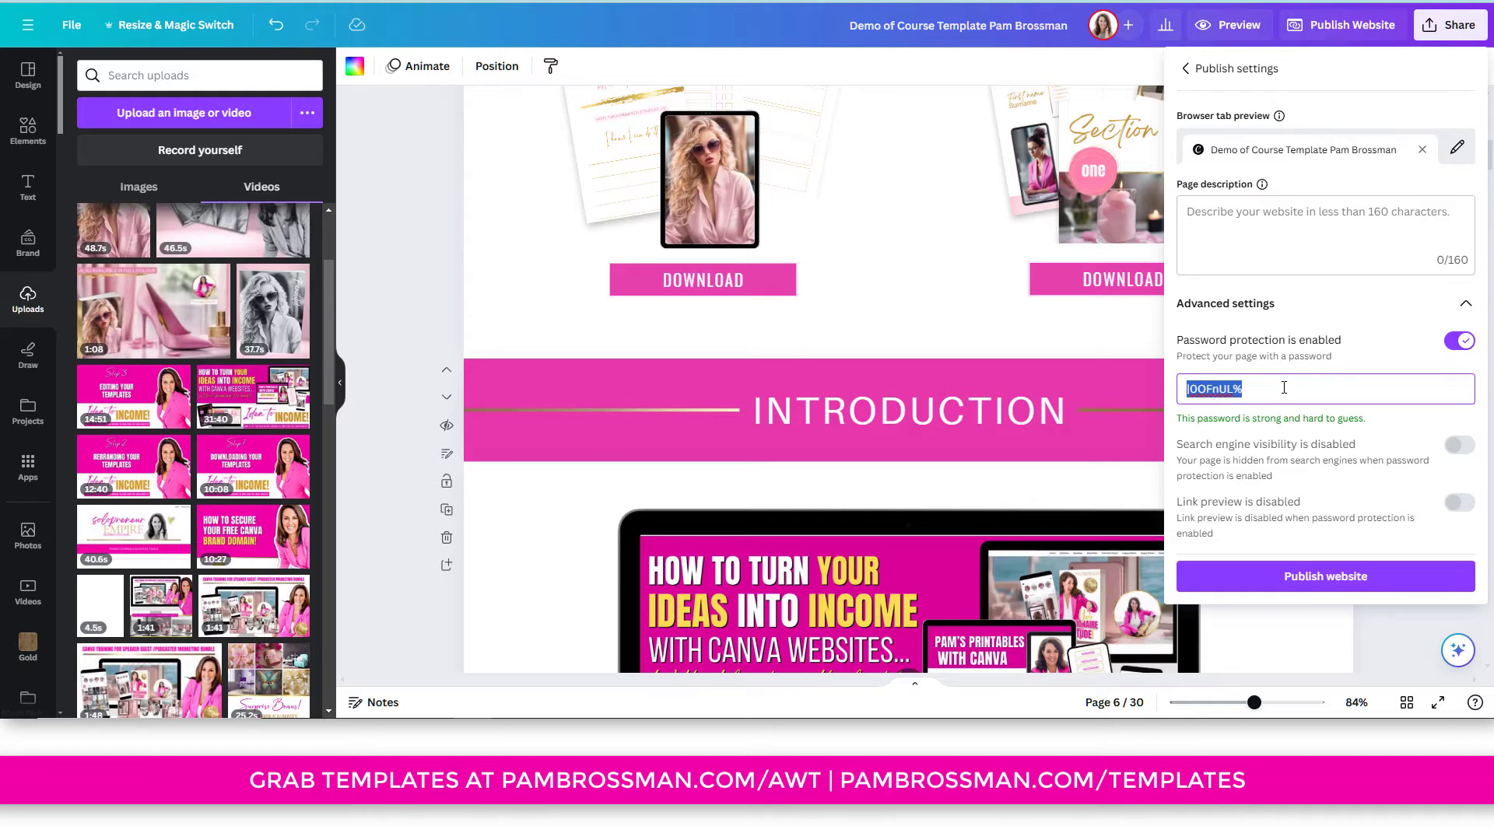
click(1318, 581)
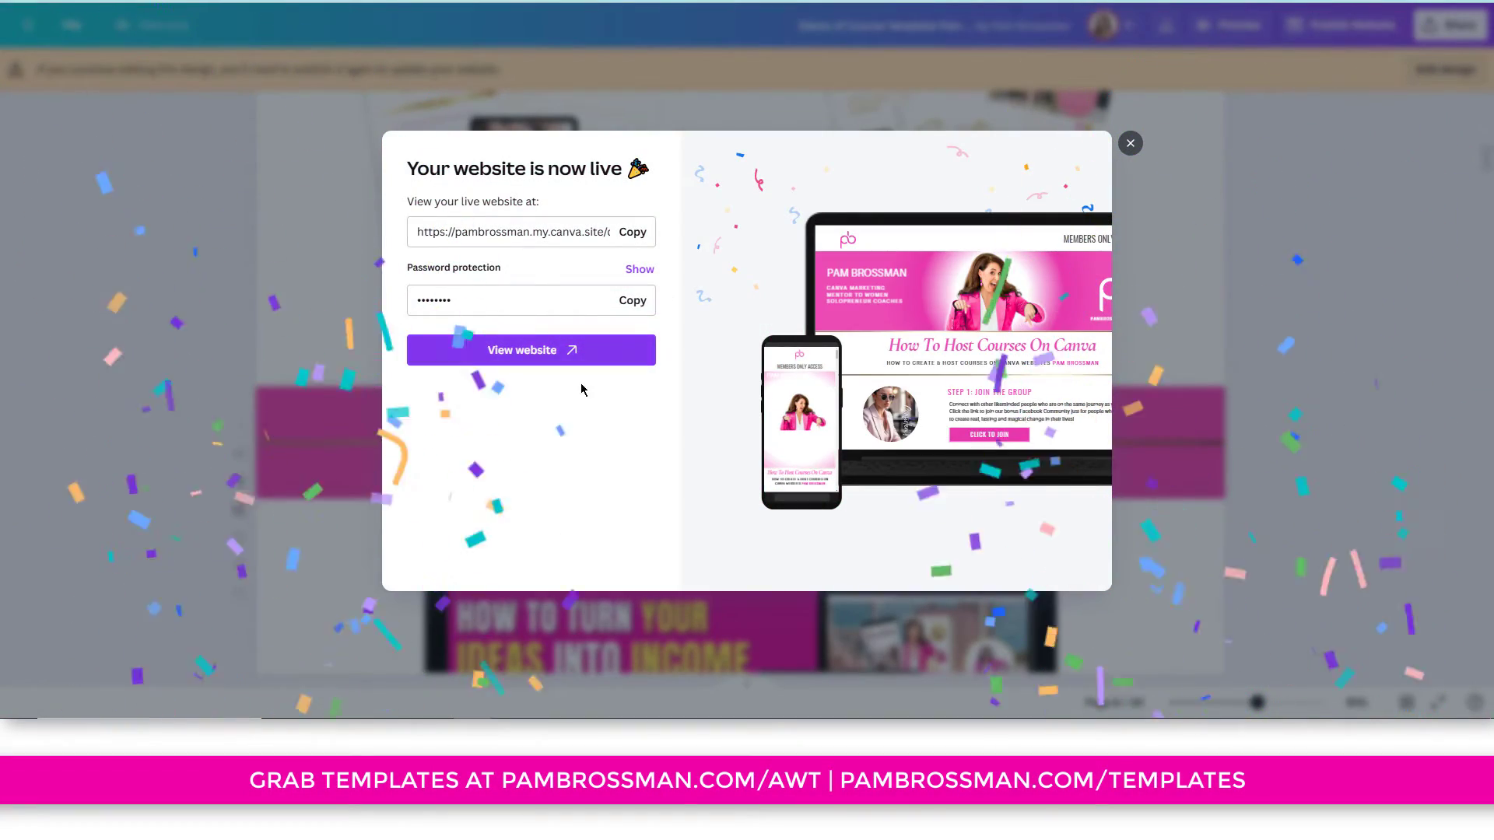
click(507, 352)
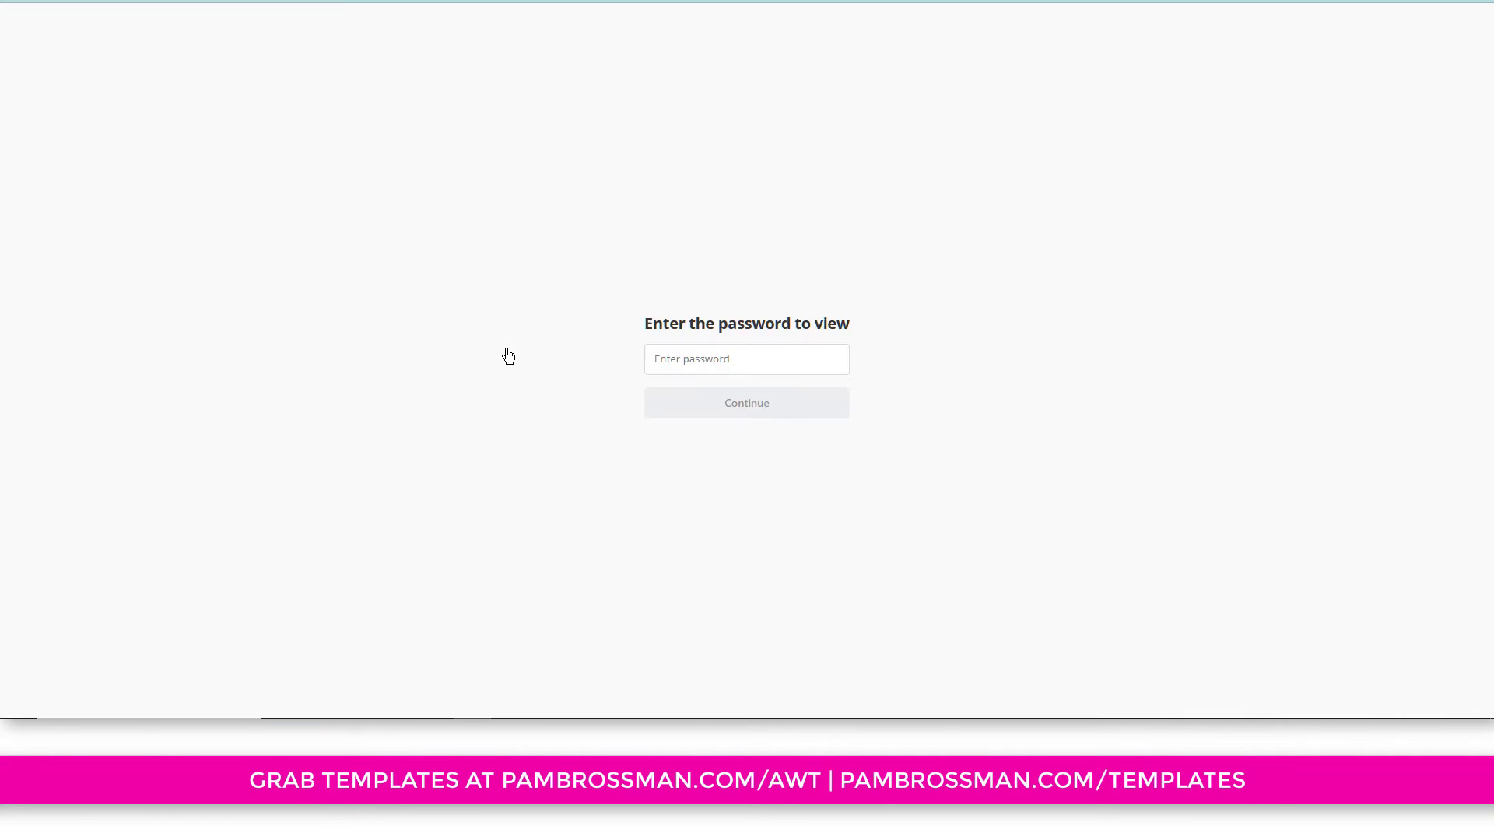
Replace the autofilled entry in the published site's password field with the page password.
click(687, 328)
text(••••••)
drag(675, 318, 630, 323)
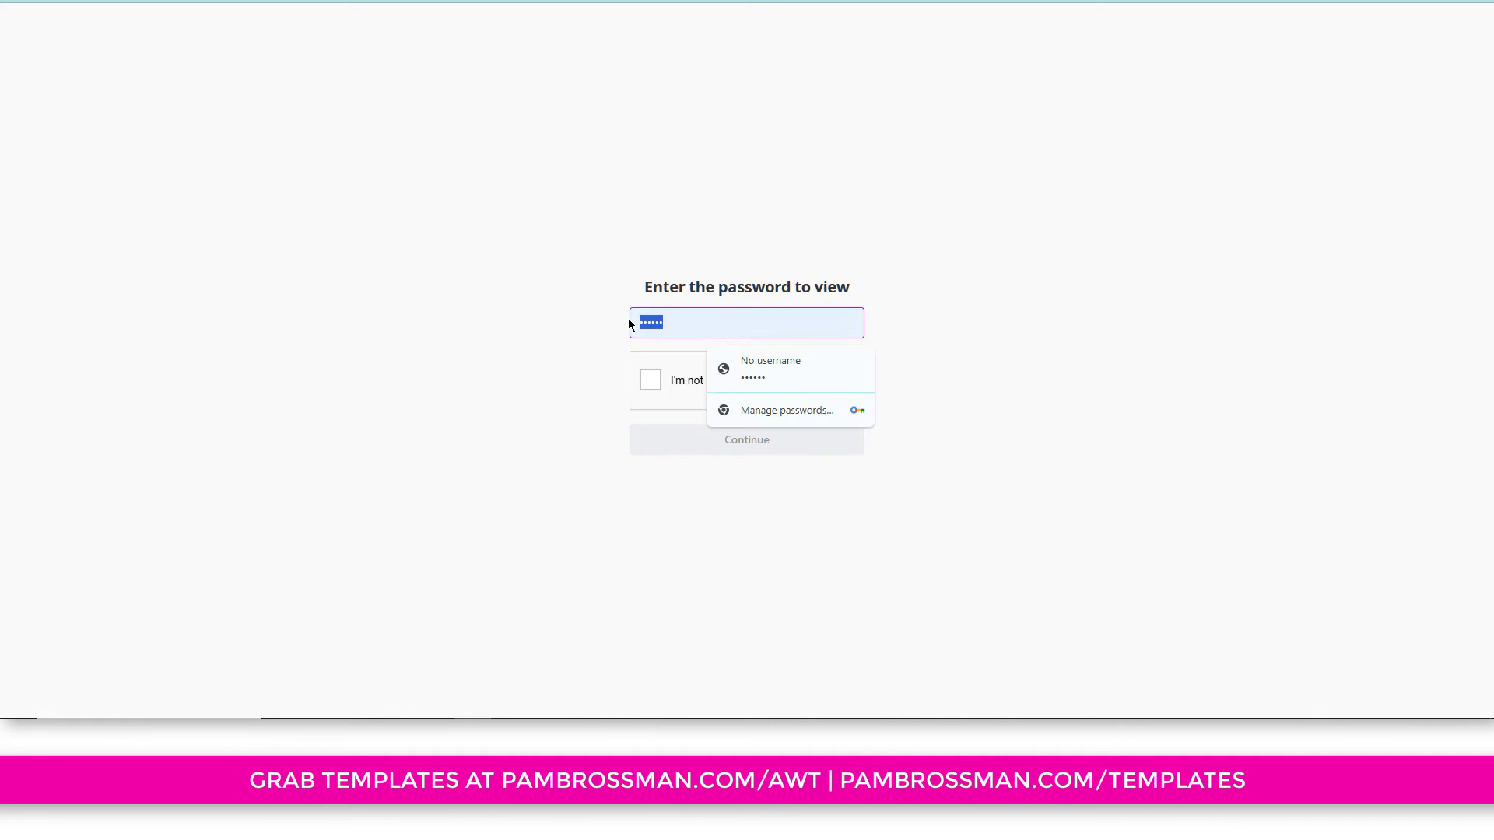
text(••••••••)
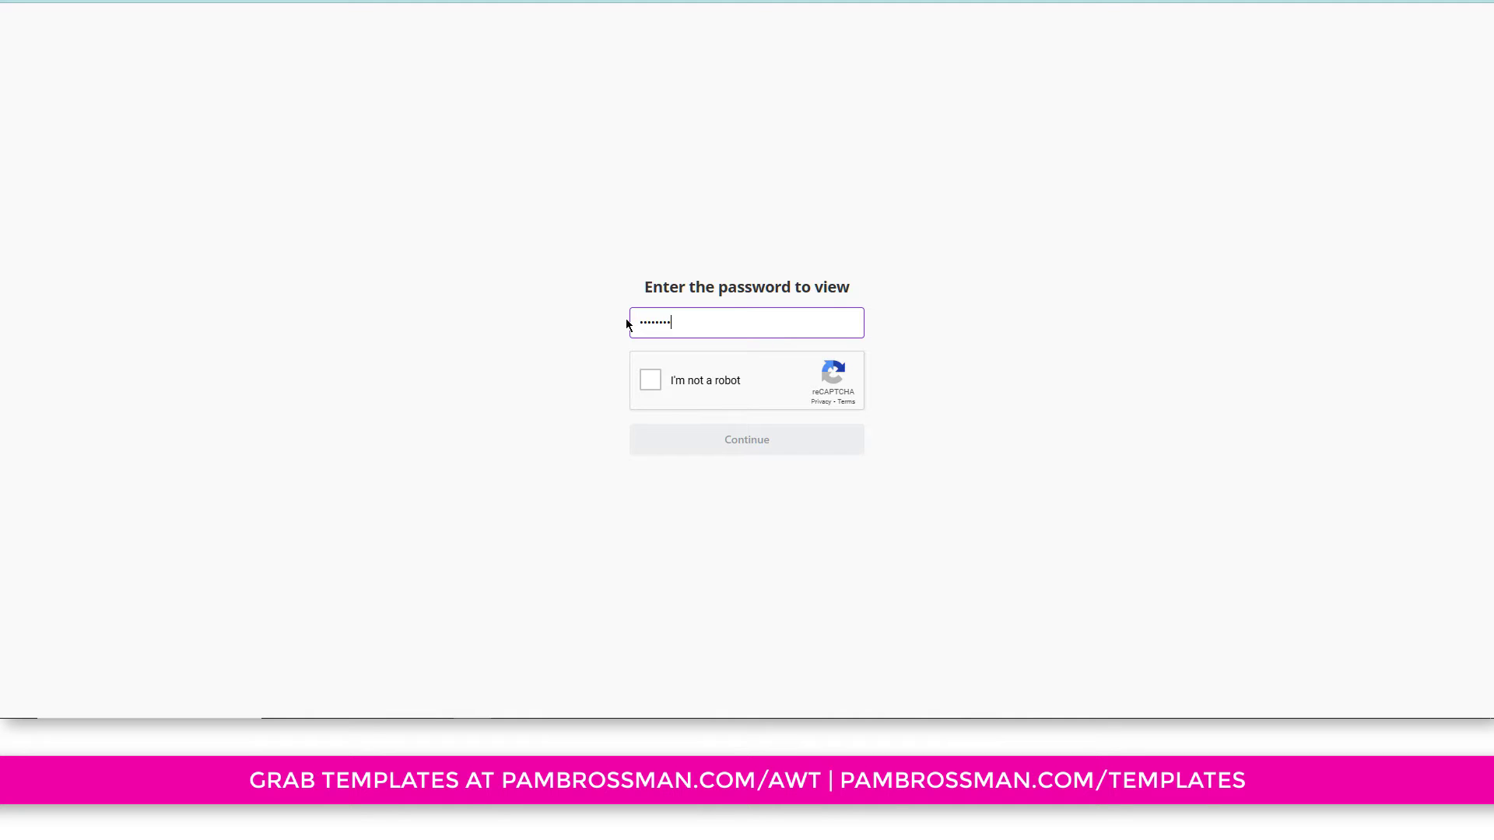
Complete the reCAPTCHA check by selecting the motorcycle squares and continue to the protected course page.
click(651, 381)
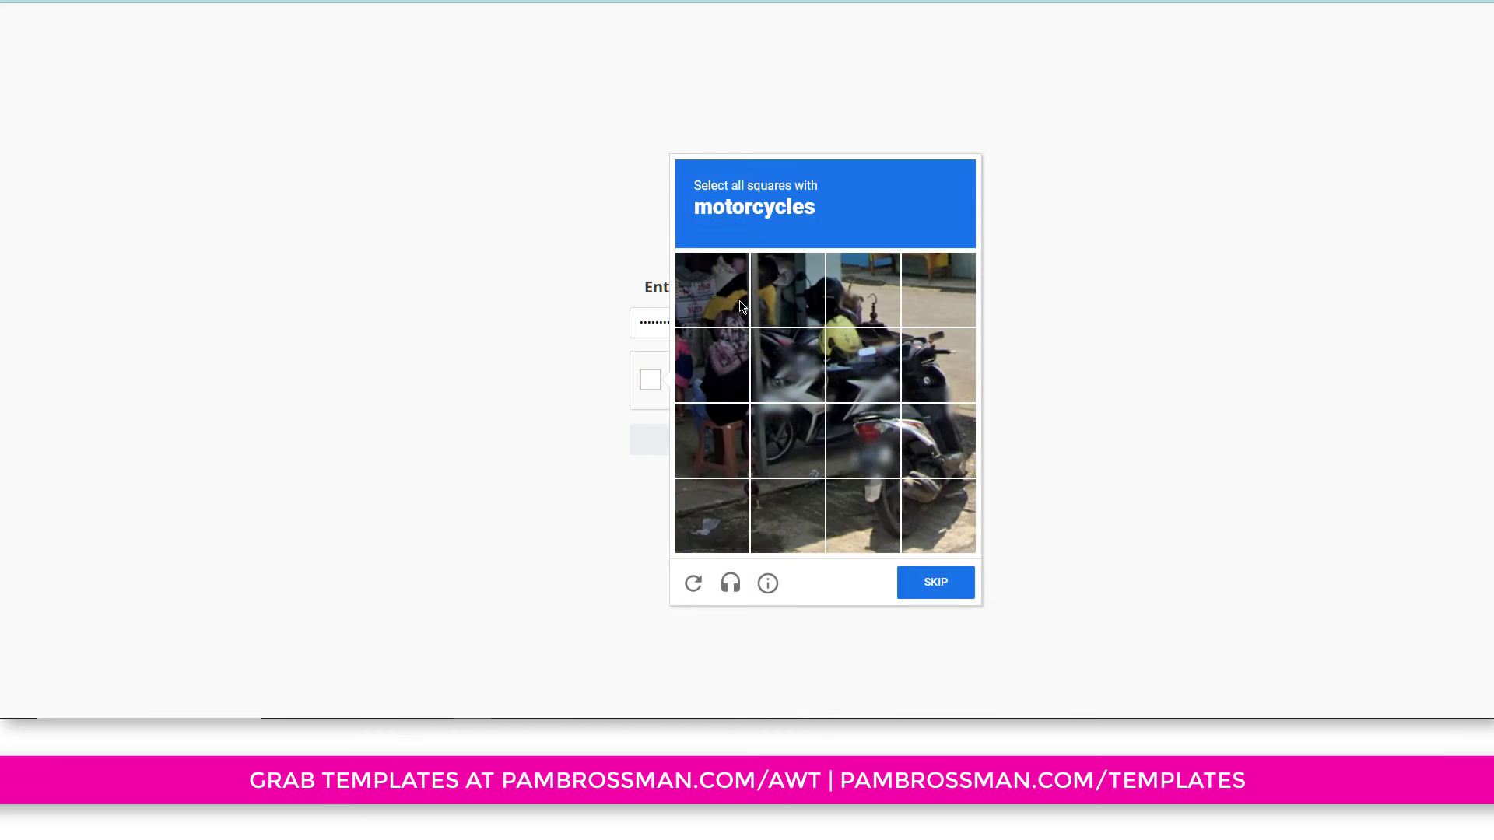
click(715, 315)
click(767, 300)
click(719, 354)
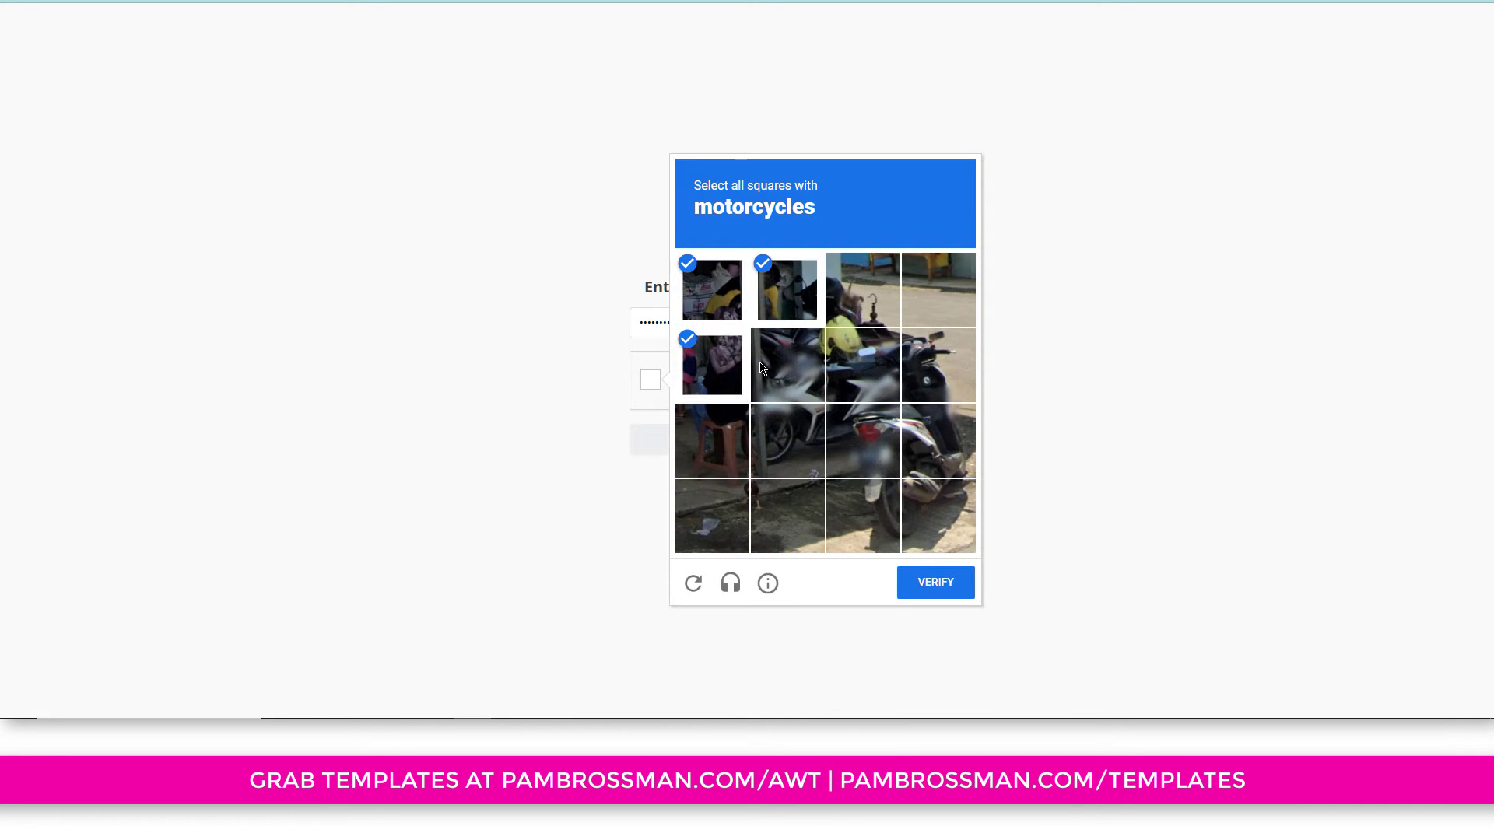
click(763, 368)
click(859, 292)
click(833, 373)
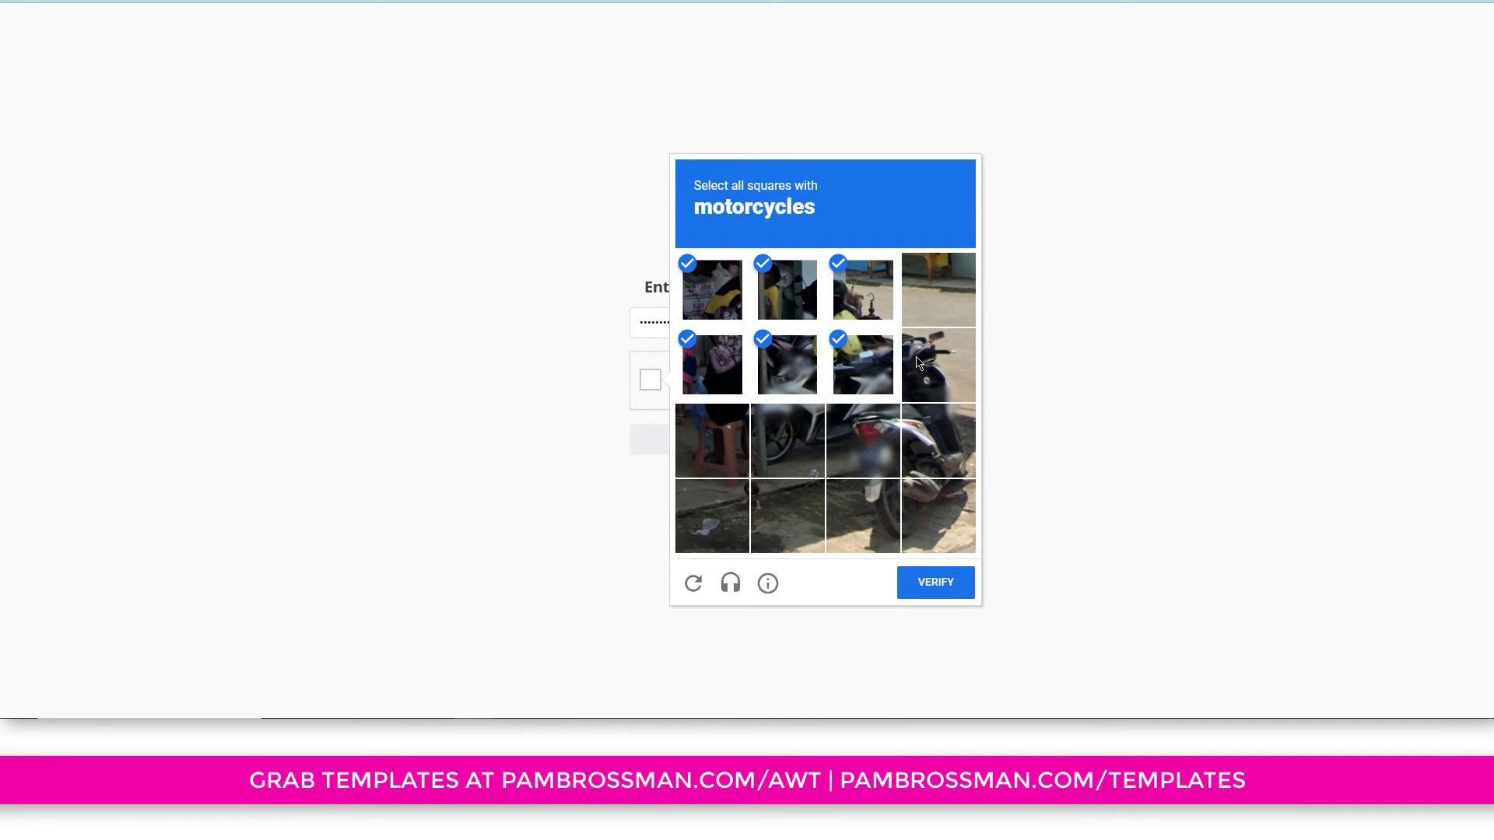
click(918, 364)
click(934, 583)
click(740, 444)
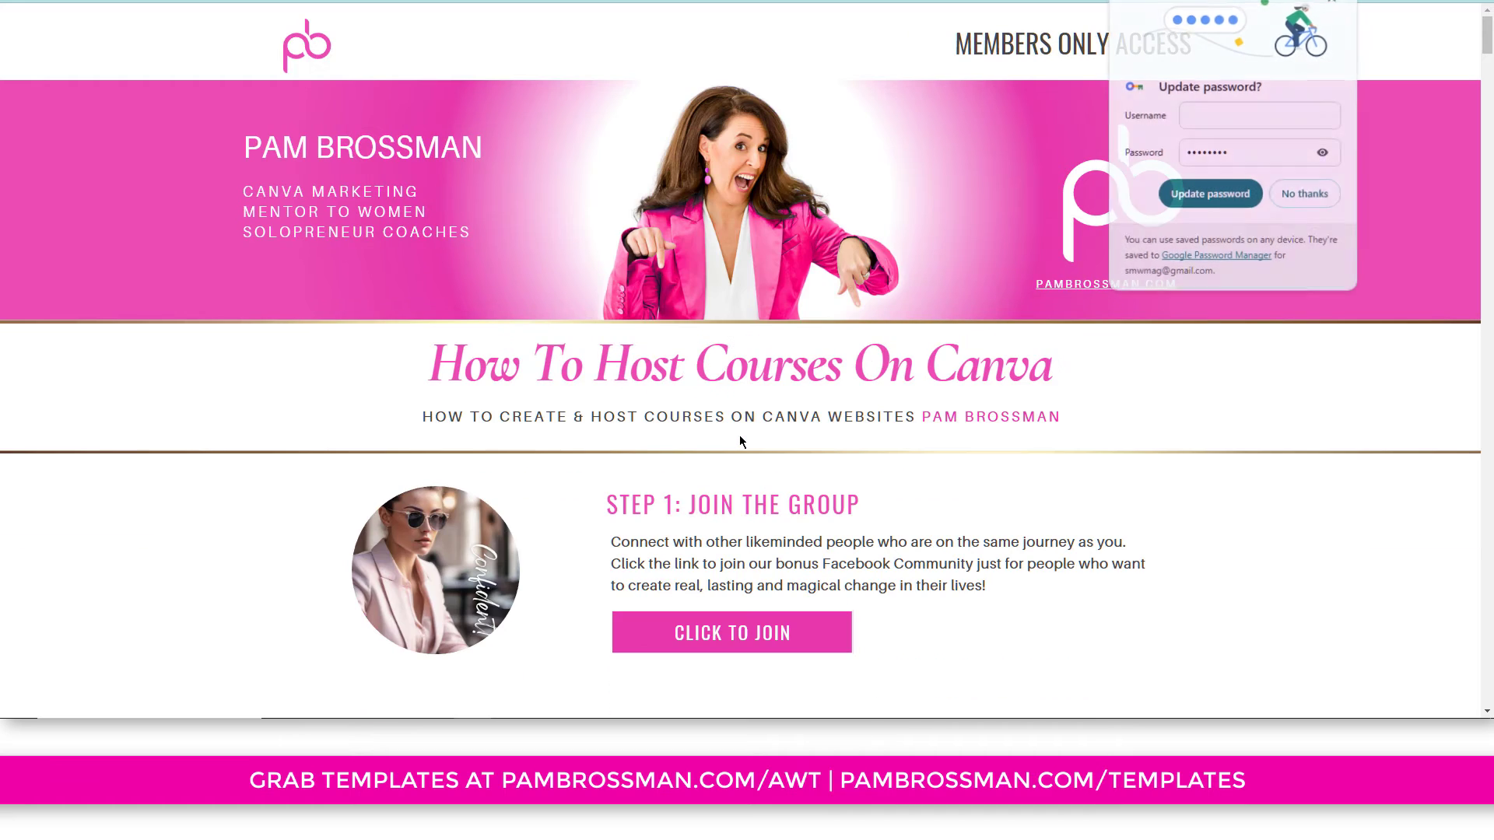
Dismiss the password-saving prompt and examine the published course page's downloads, introduction video and module sections.
click(1335, 5)
scroll(1204, 281, down, 7)
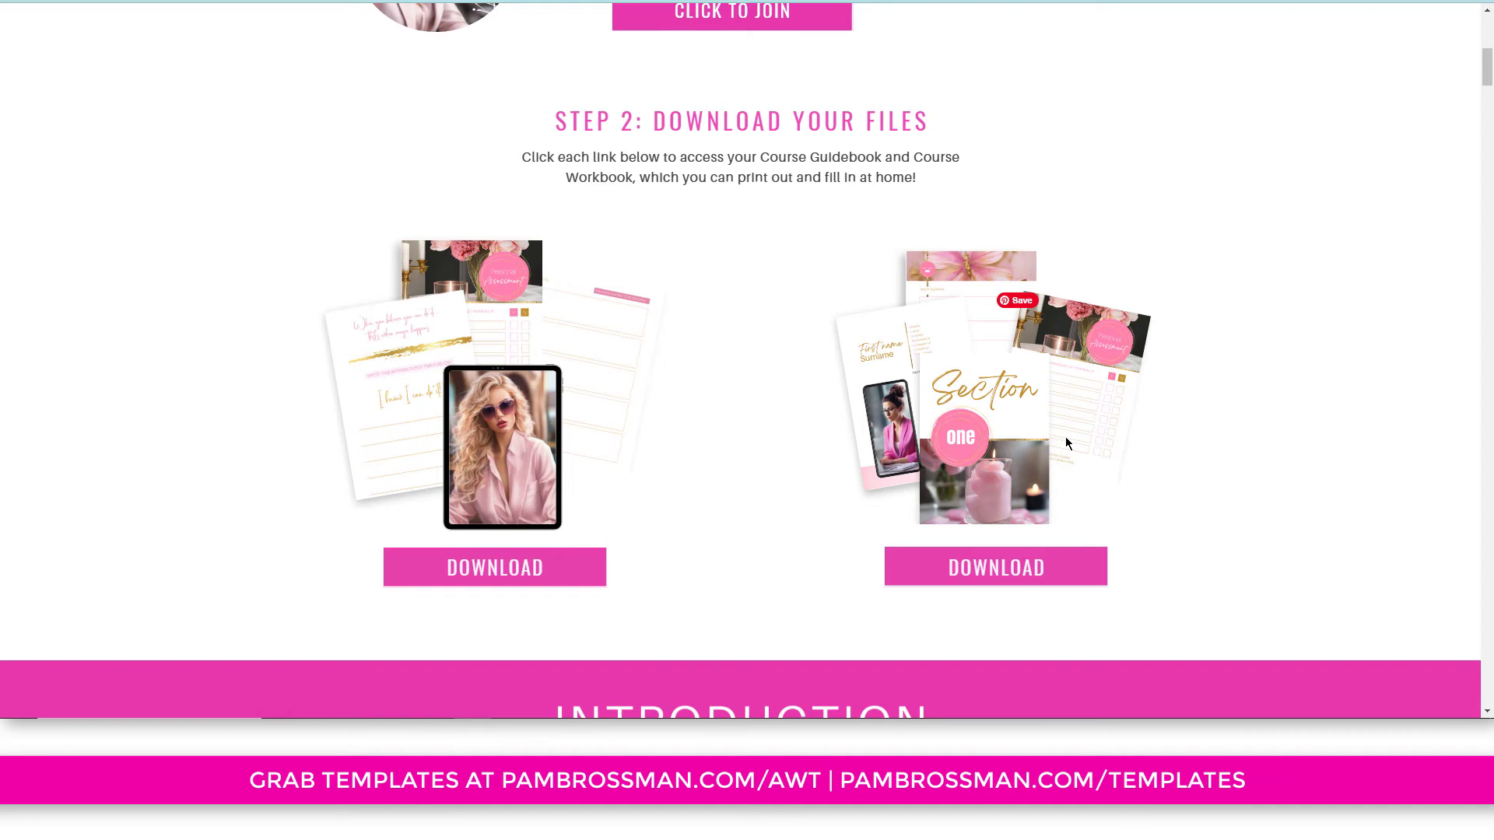
scroll(1066, 443, down, 8)
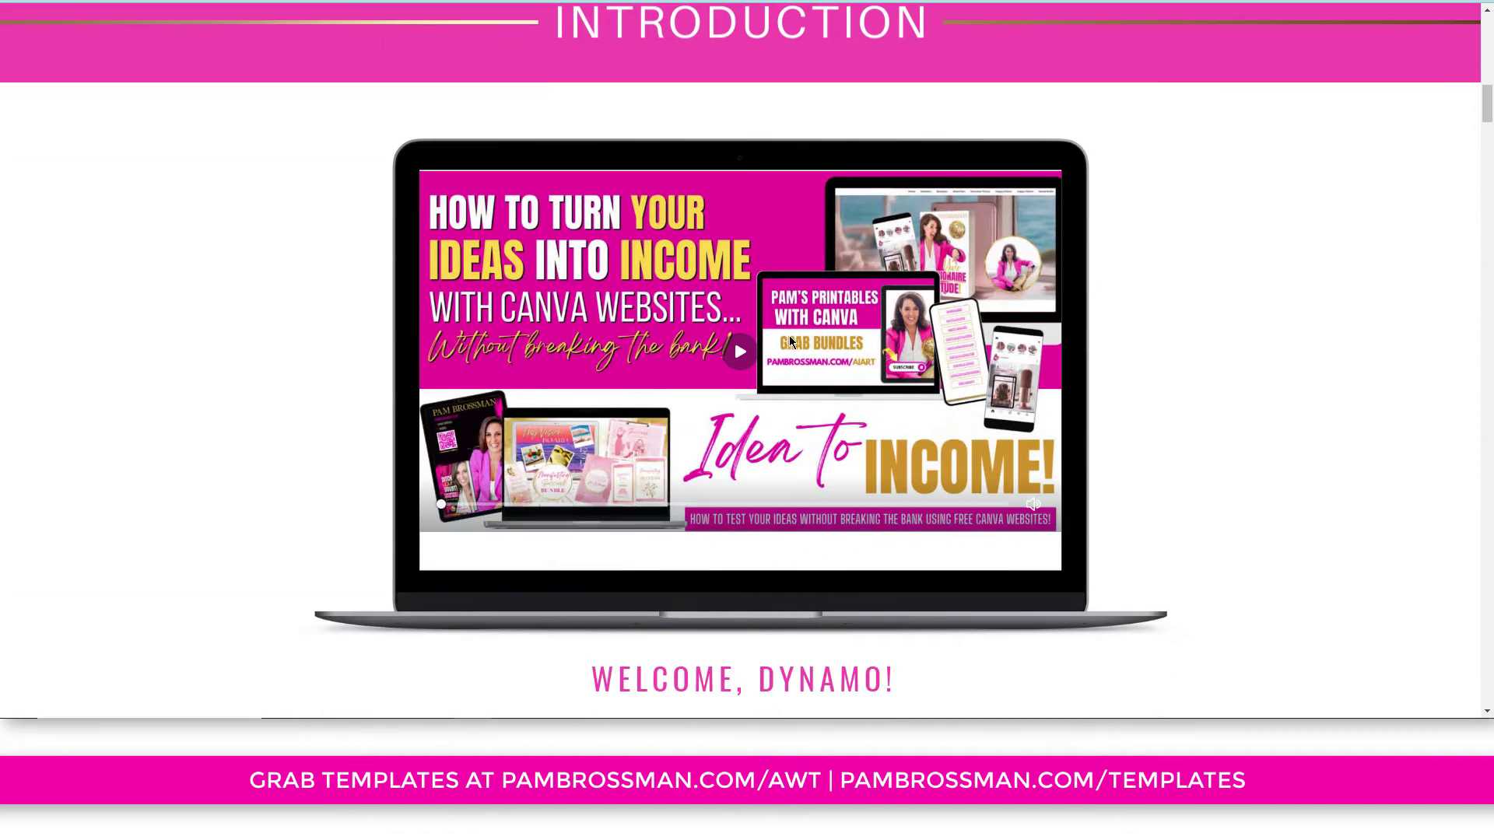
click(741, 354)
scroll(1151, 382, down, 5)
scroll(1234, 390, down, 12)
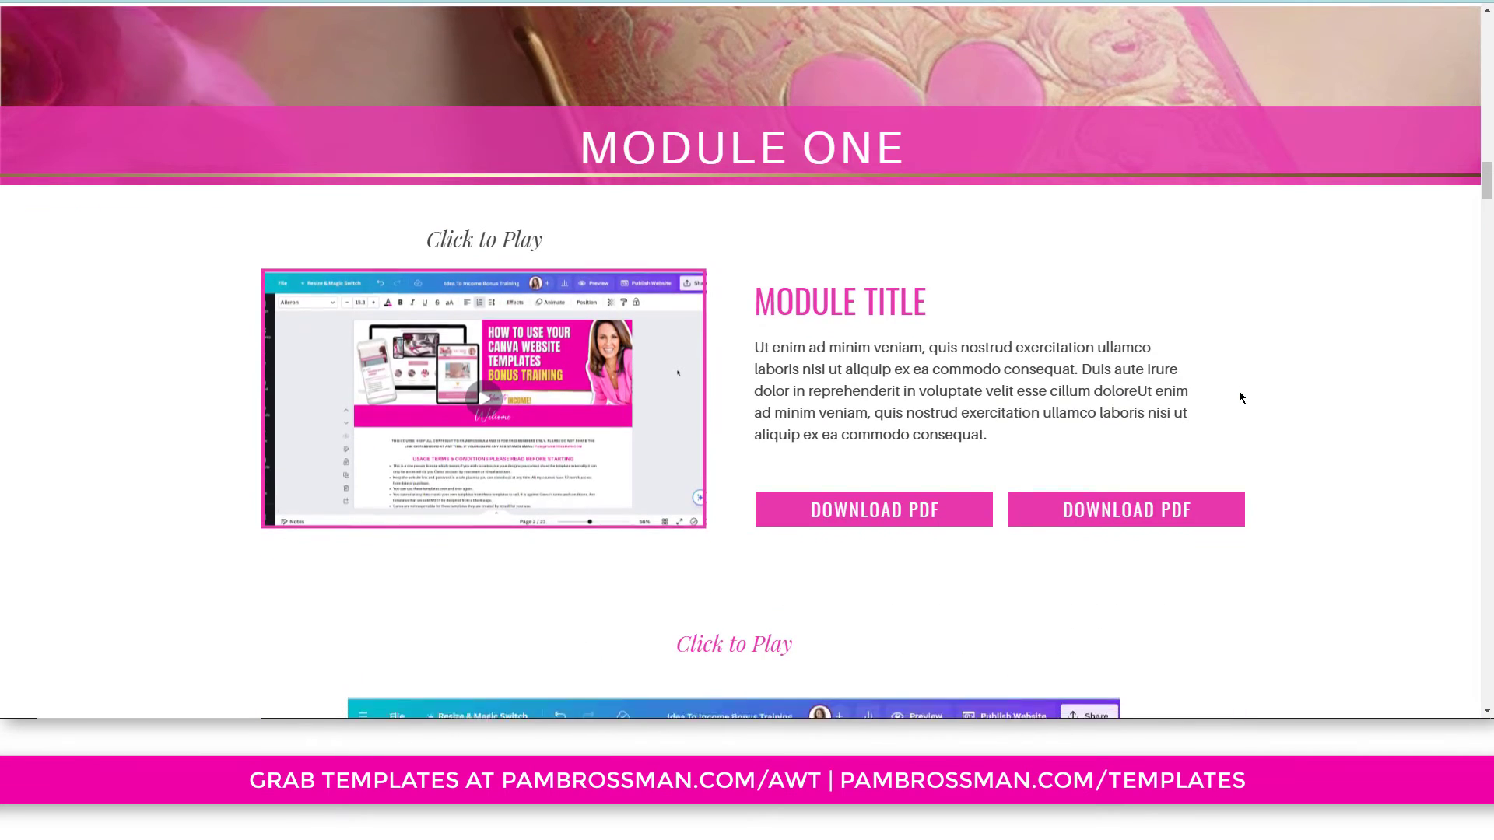
scroll(1239, 393, down, 1)
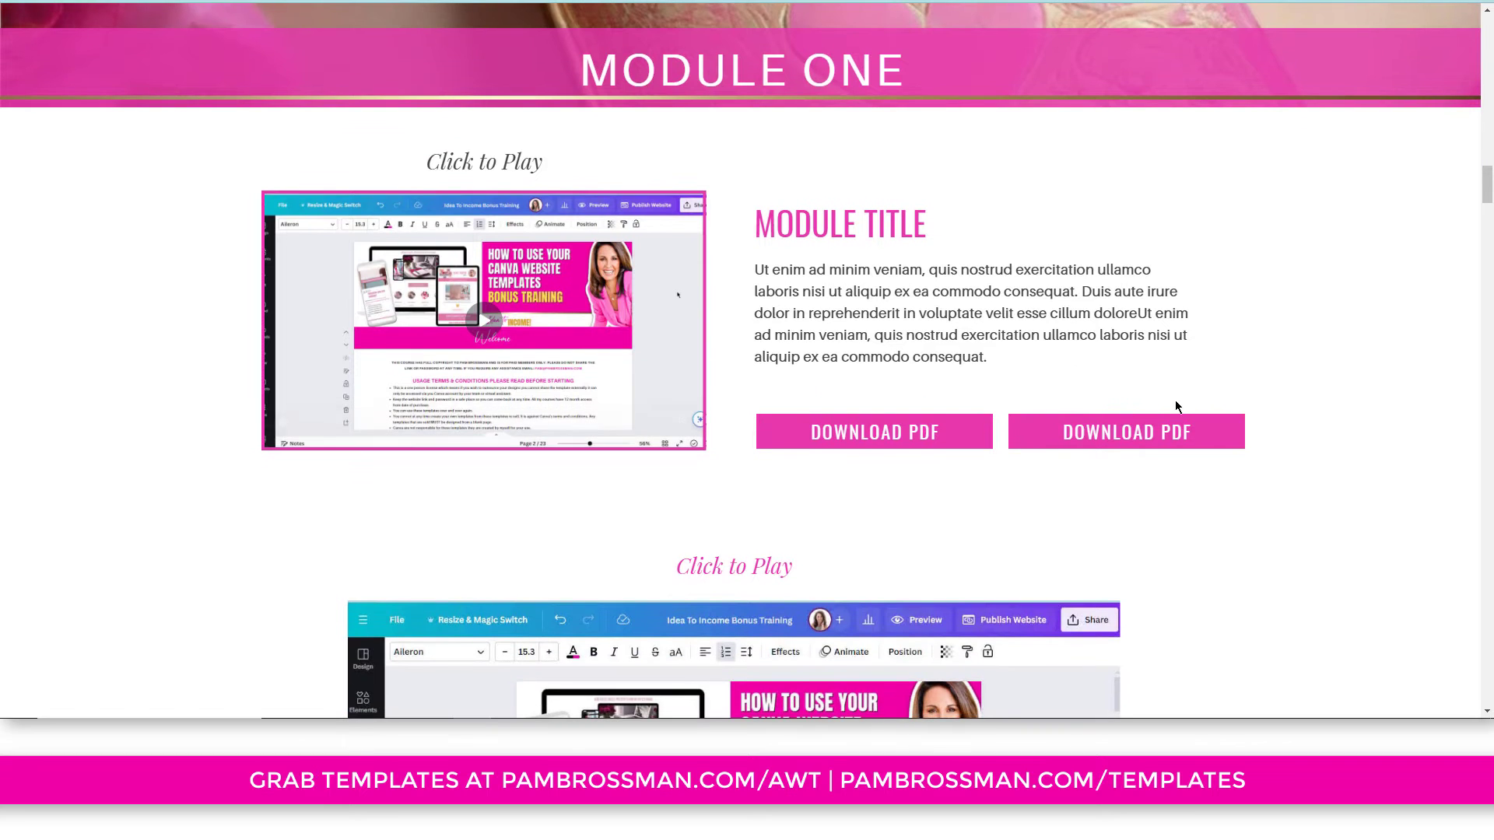
scroll(1244, 409, down, 14)
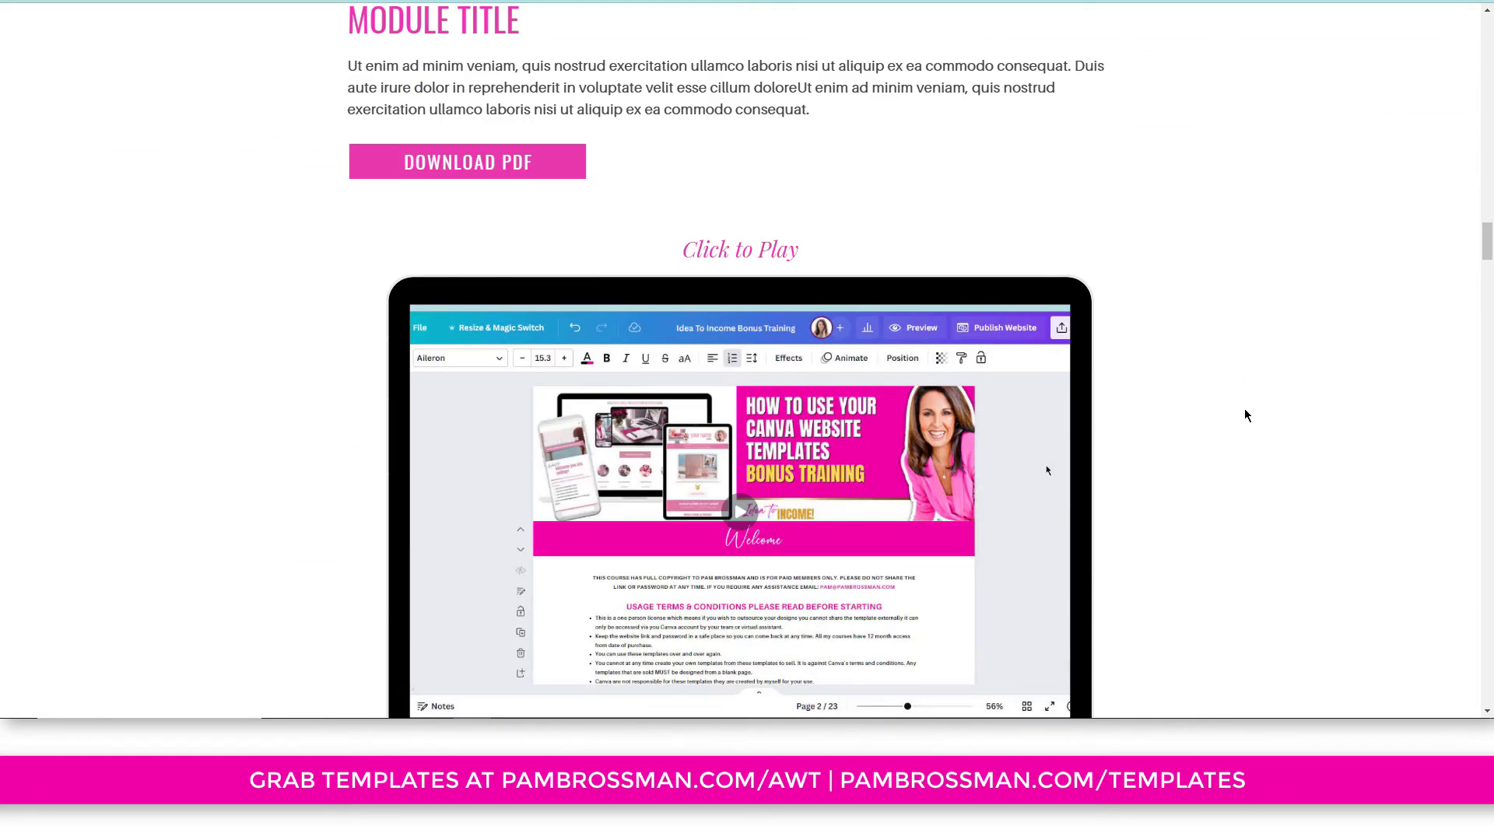
scroll(1245, 416, down, 16)
scroll(1244, 416, down, 10)
scroll(1244, 415, down, 12)
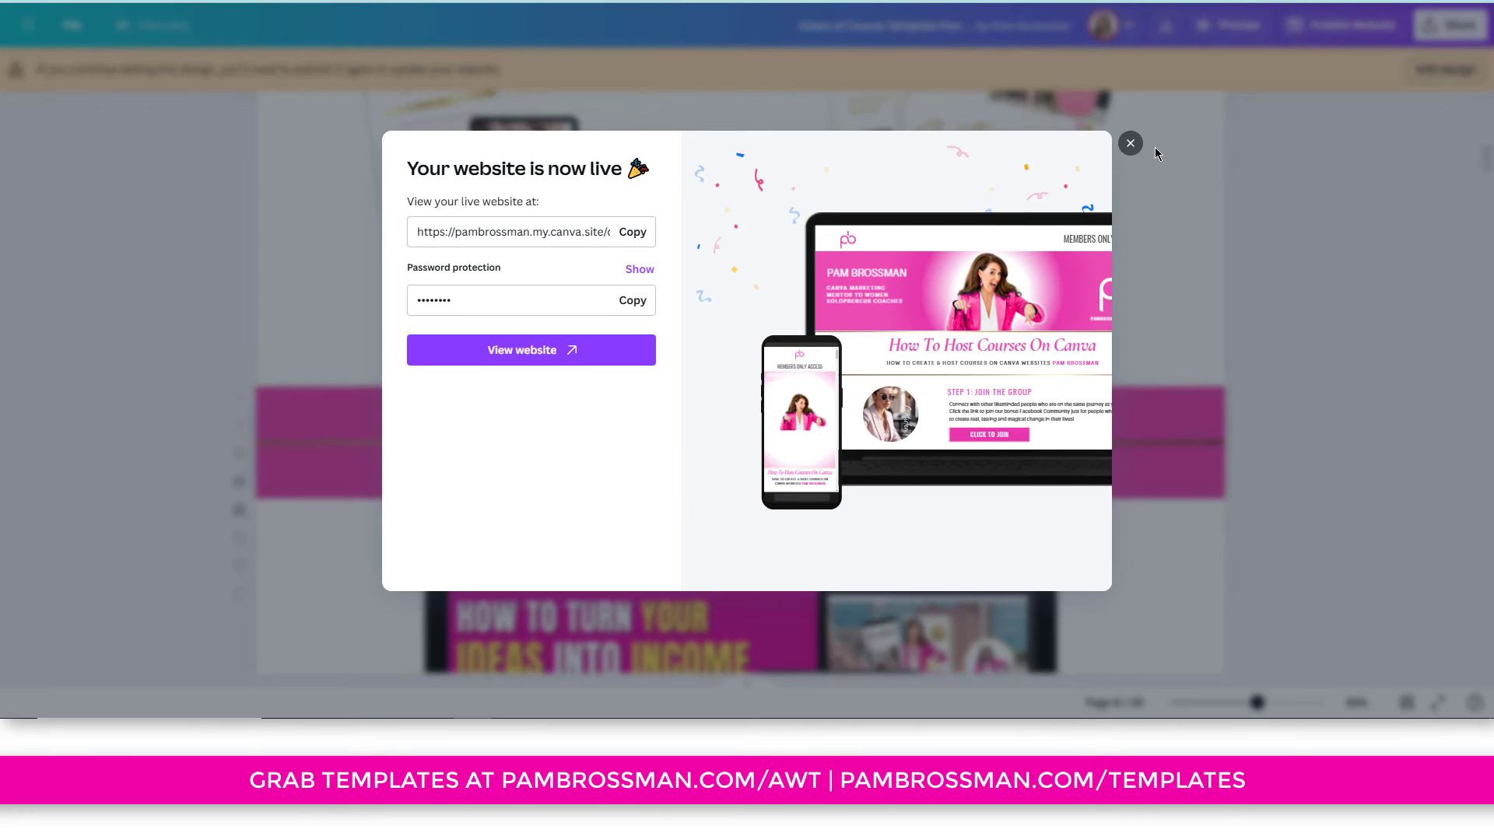
Close the published-website notice and examine the steps, template downloads and training videos in the "Idea To Income Bundle Two" design.
click(1130, 143)
scroll(1214, 369, up, 4)
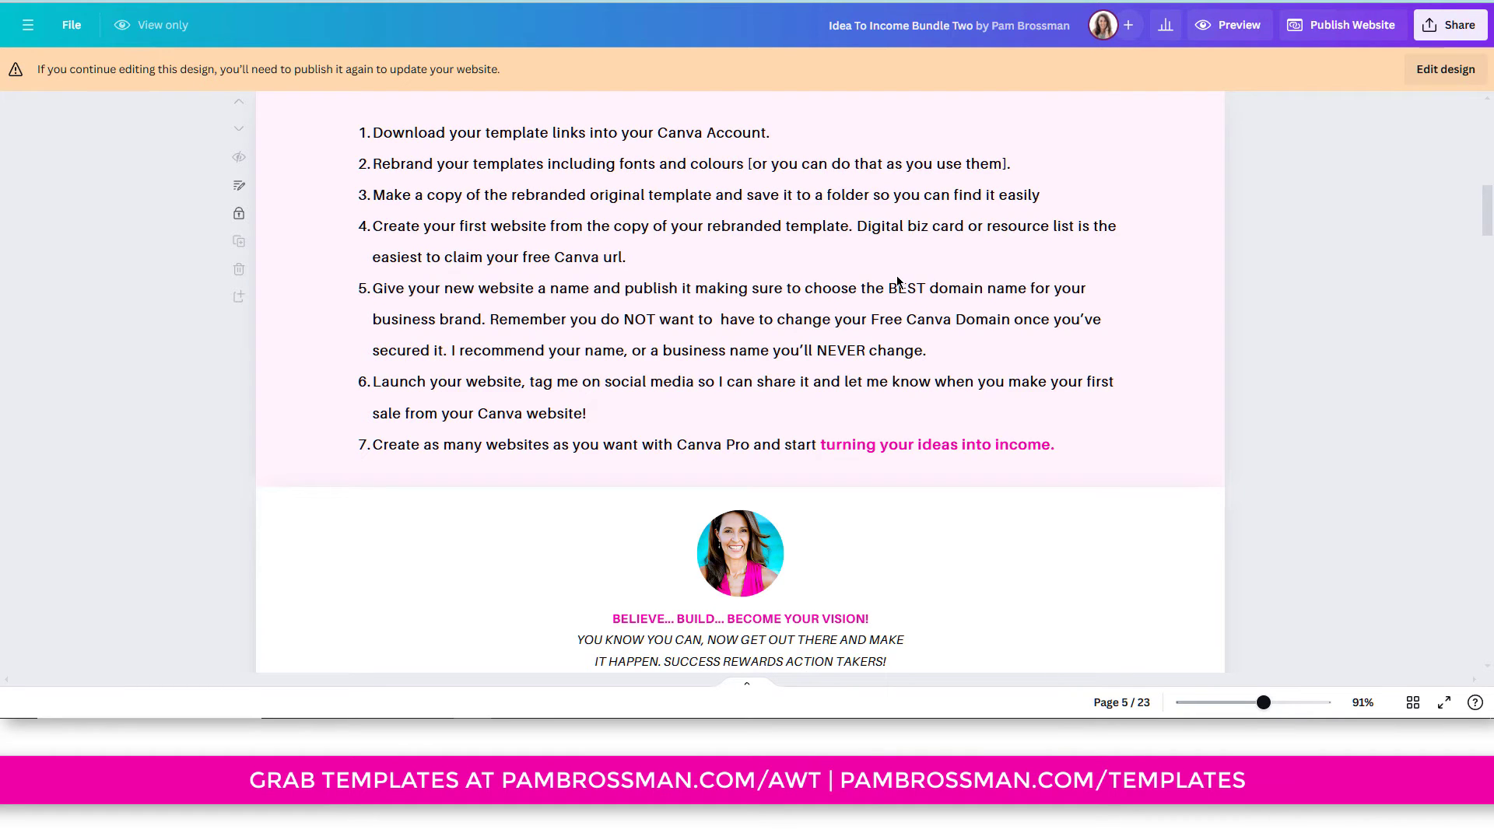
scroll(897, 282, down, 20)
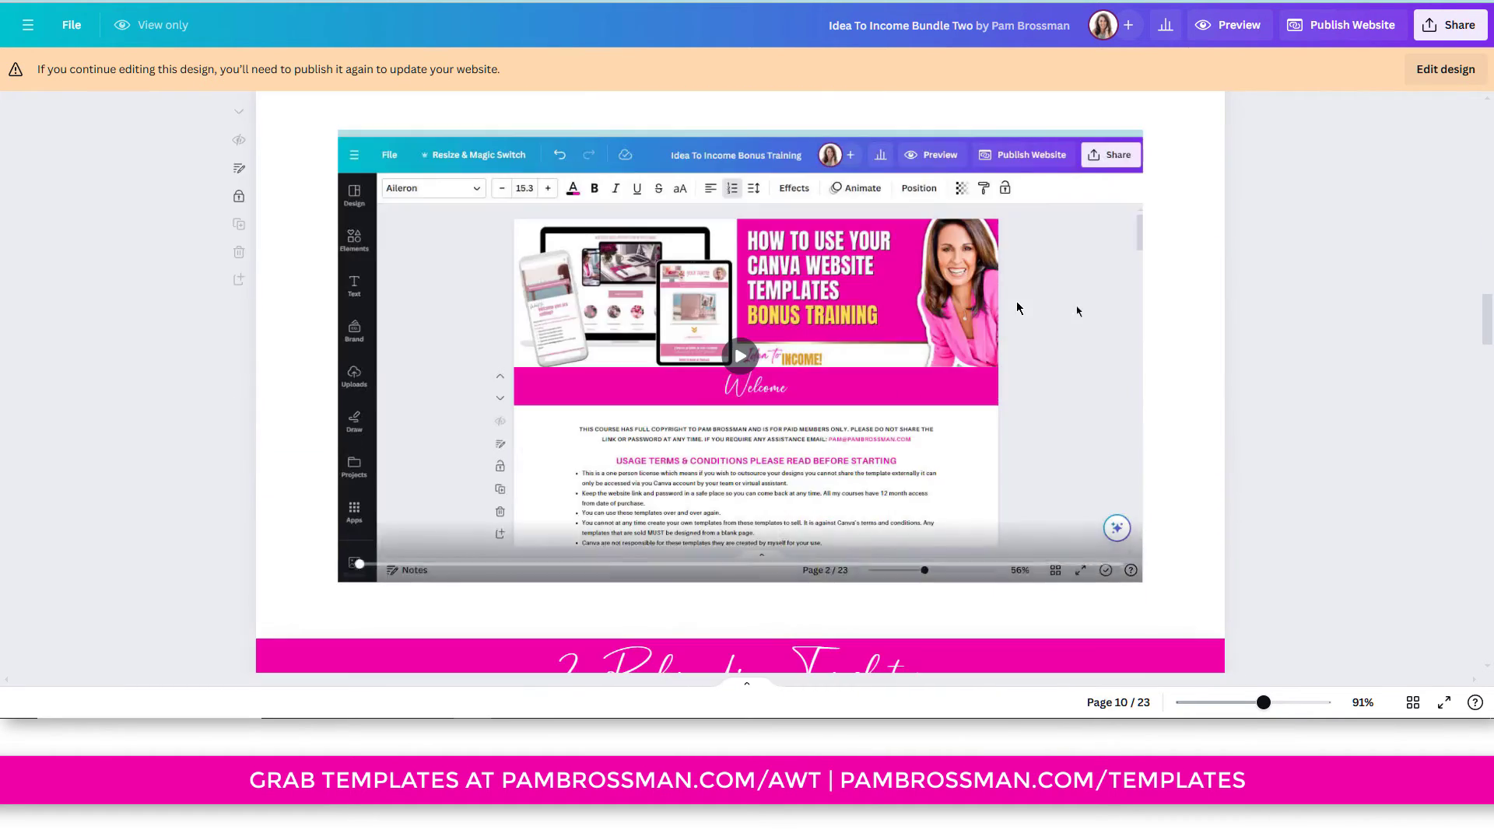
scroll(1017, 302, up, 8)
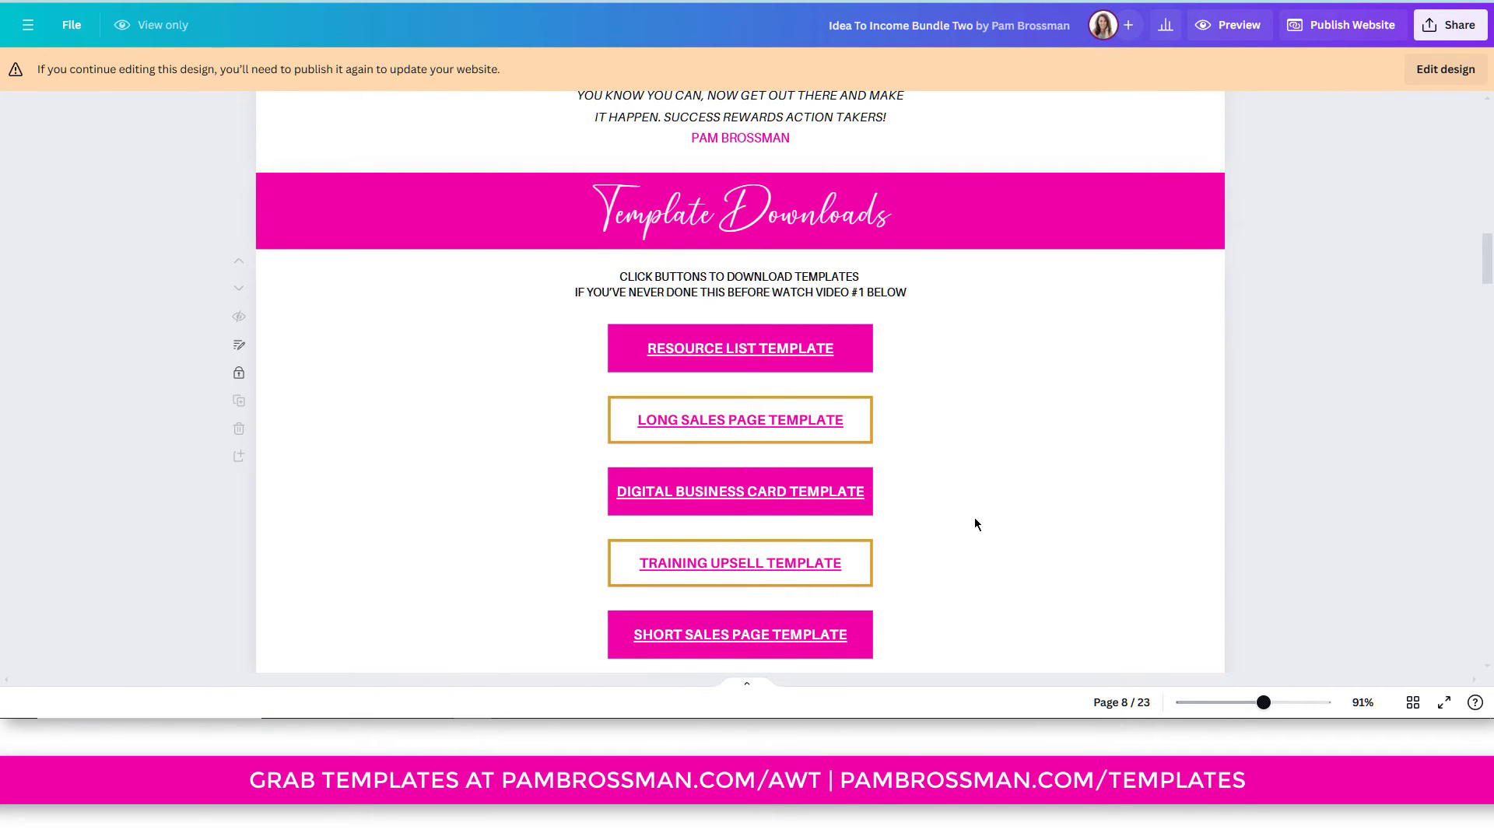
Examine the template downloads, numbered training videos and closing section of the "Idea To Income Bundle Two" design.
scroll(992, 510, down, 8)
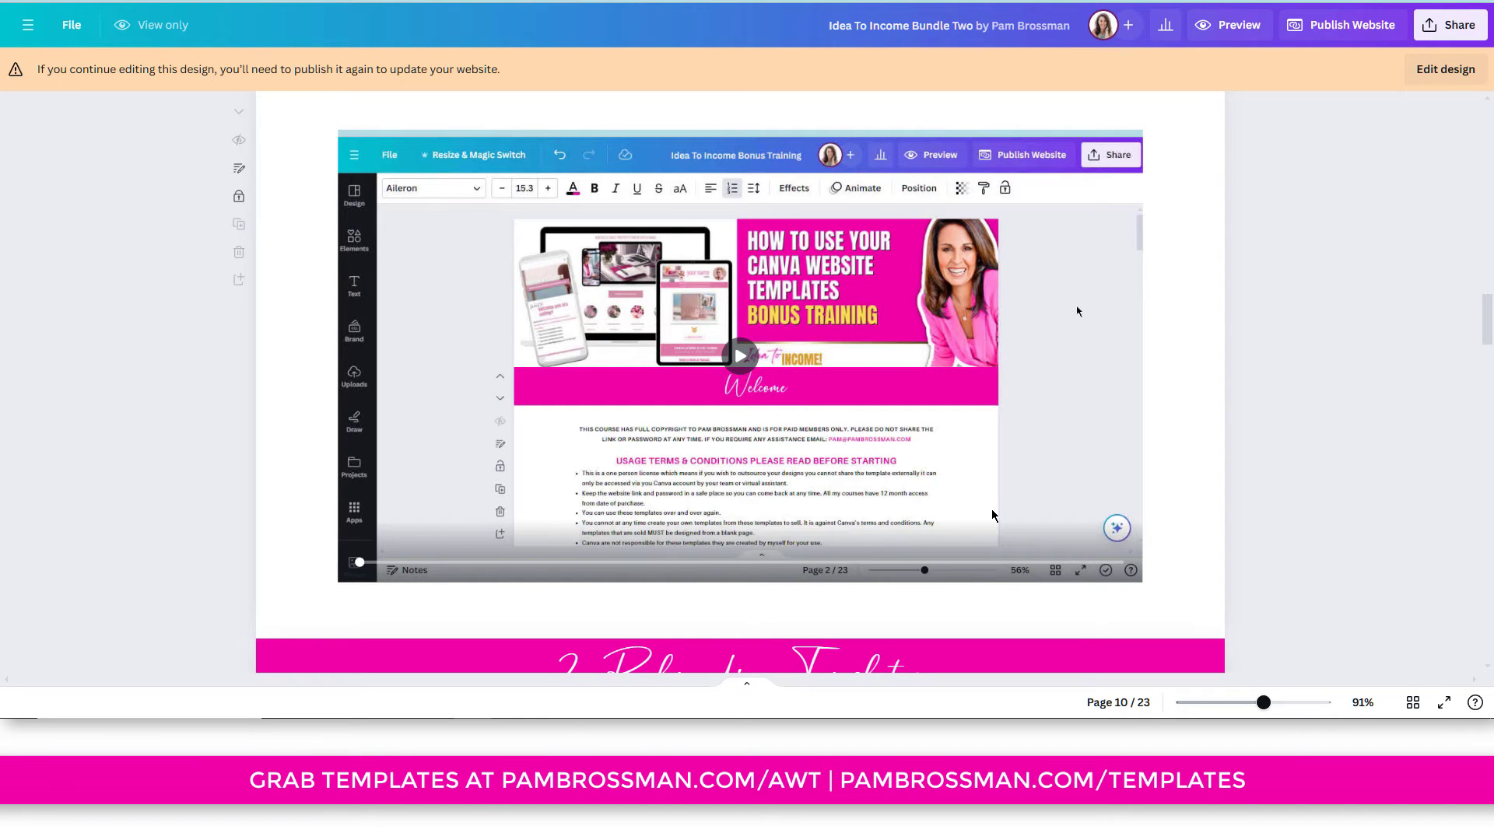
scroll(999, 456, down, 5)
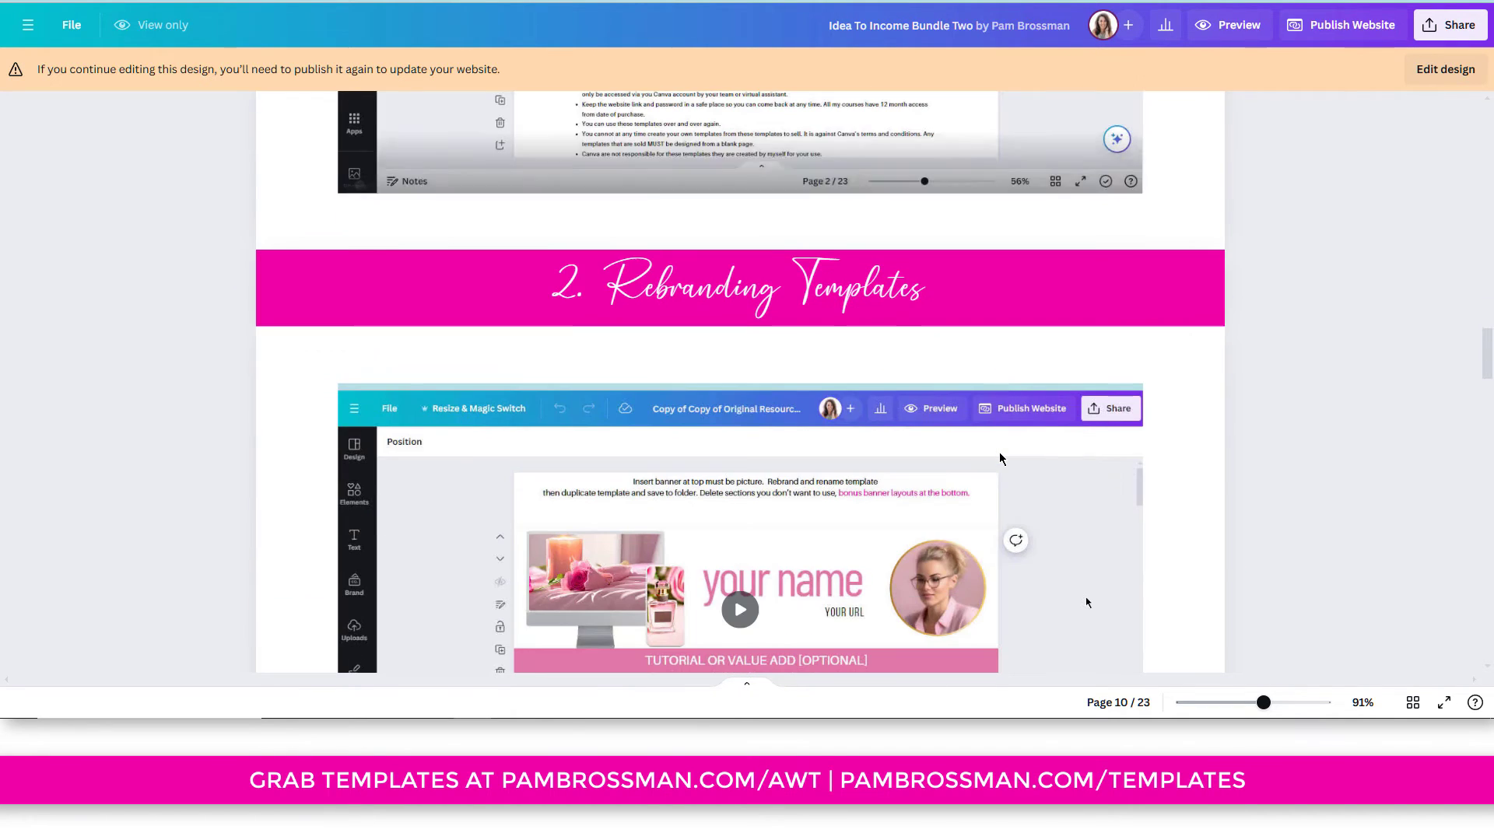
scroll(999, 458, down, 12)
scroll(1001, 459, down, 6)
scroll(956, 419, down, 3)
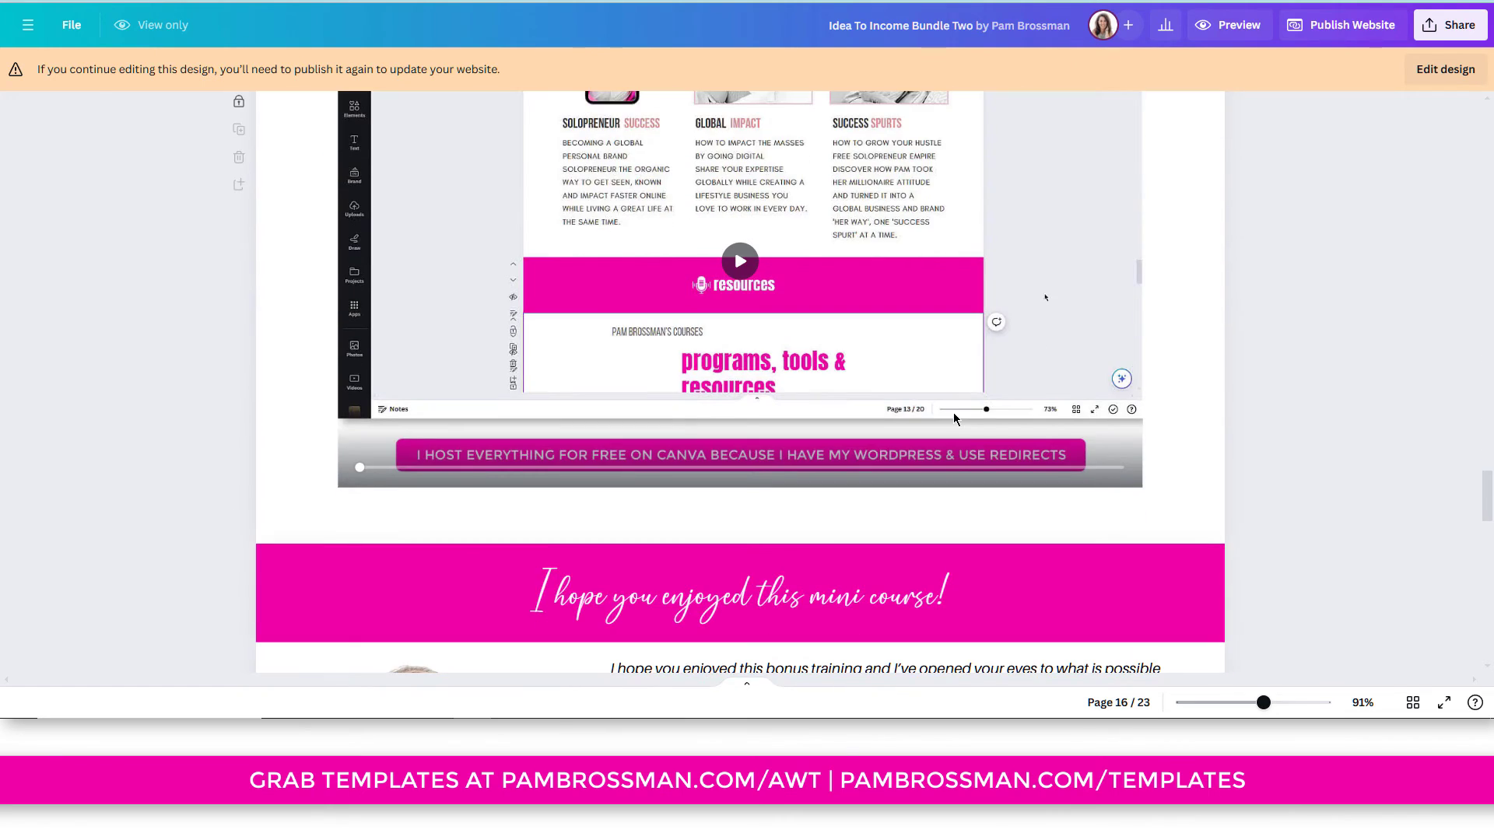
scroll(956, 419, up, 10)
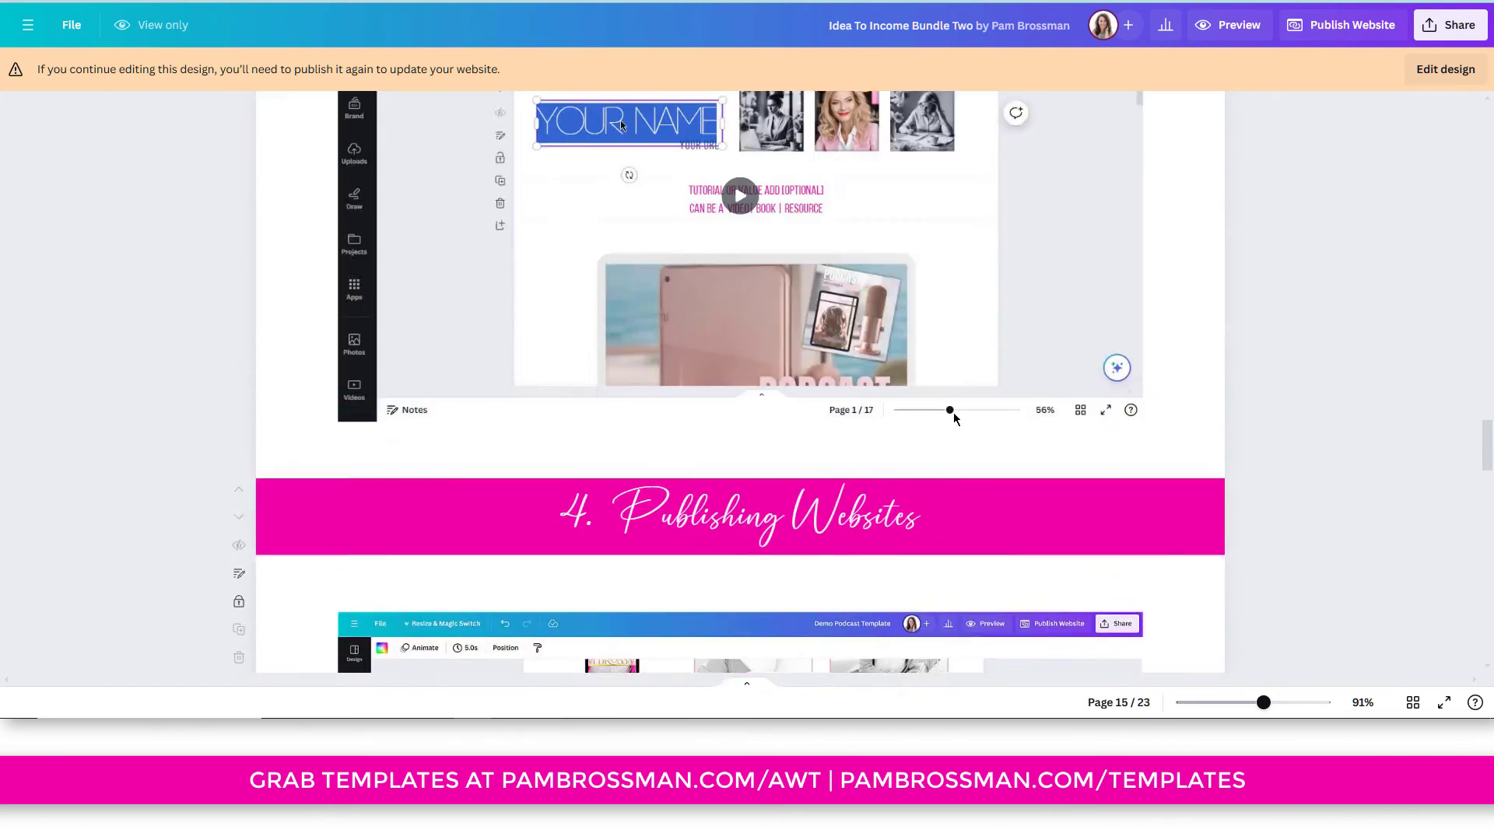
scroll(956, 419, up, 15)
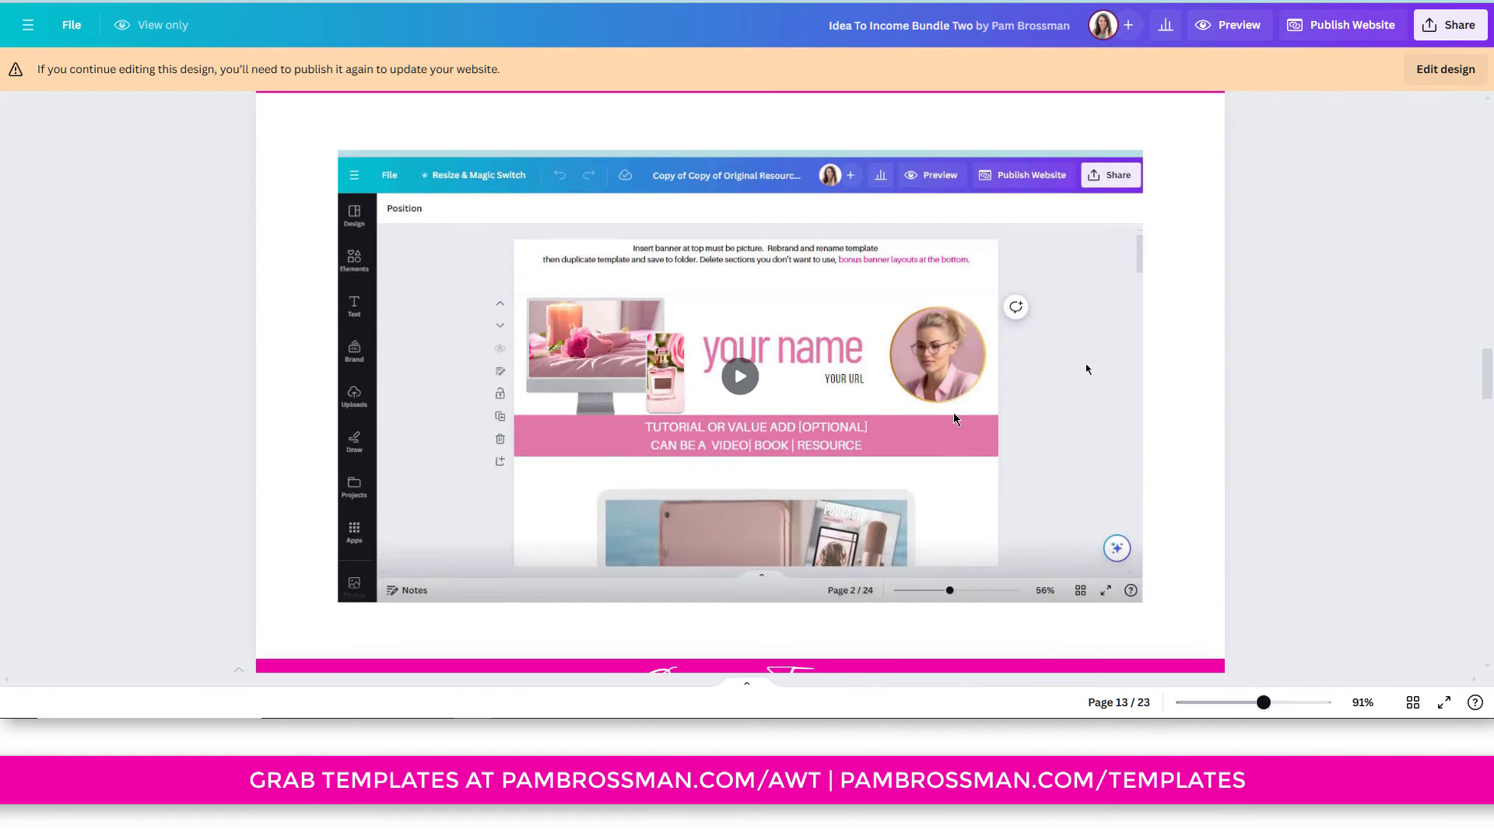
scroll(954, 419, up, 15)
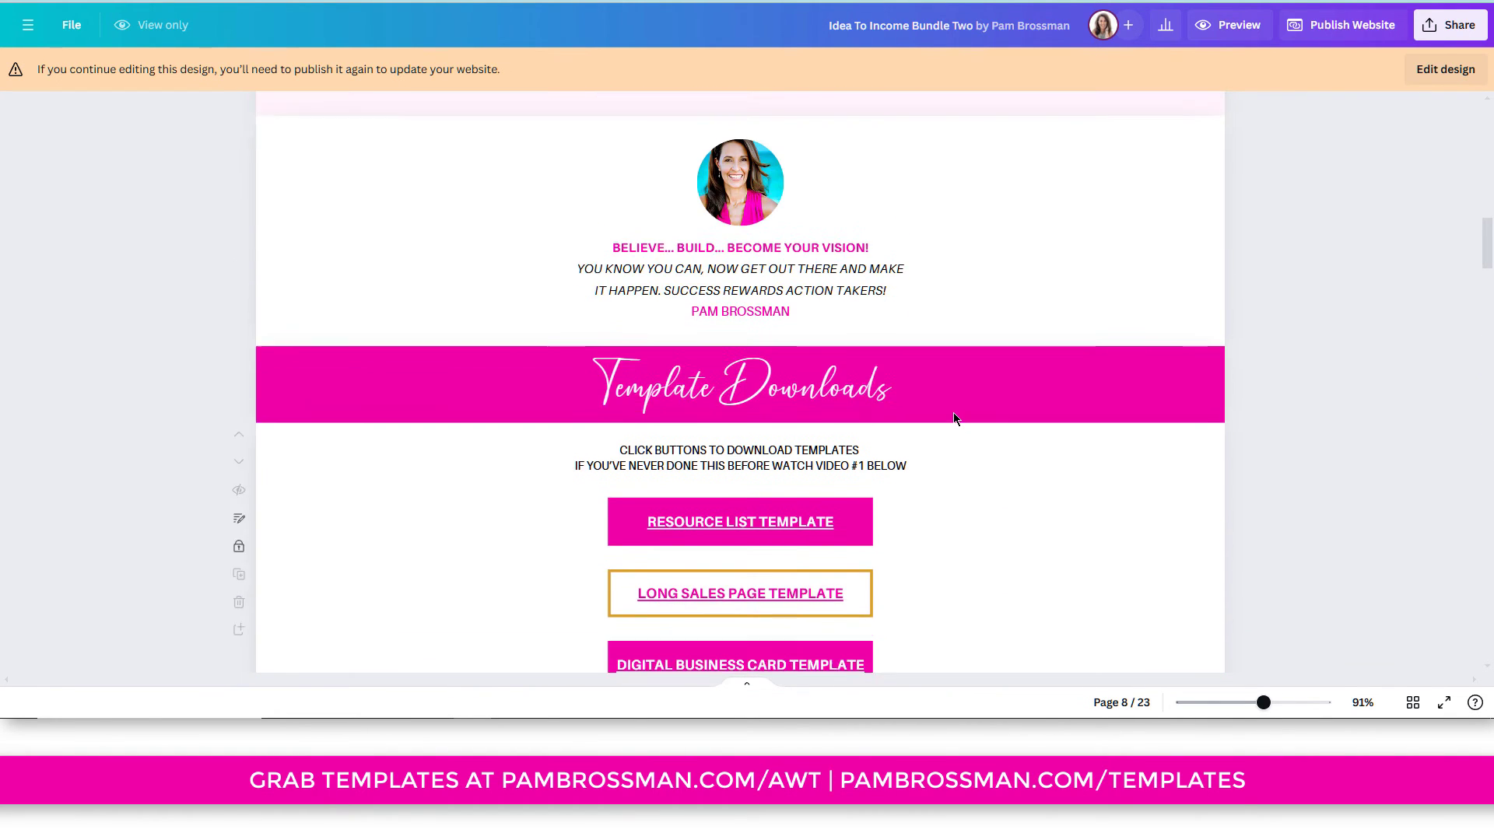
scroll(954, 420, up, 1)
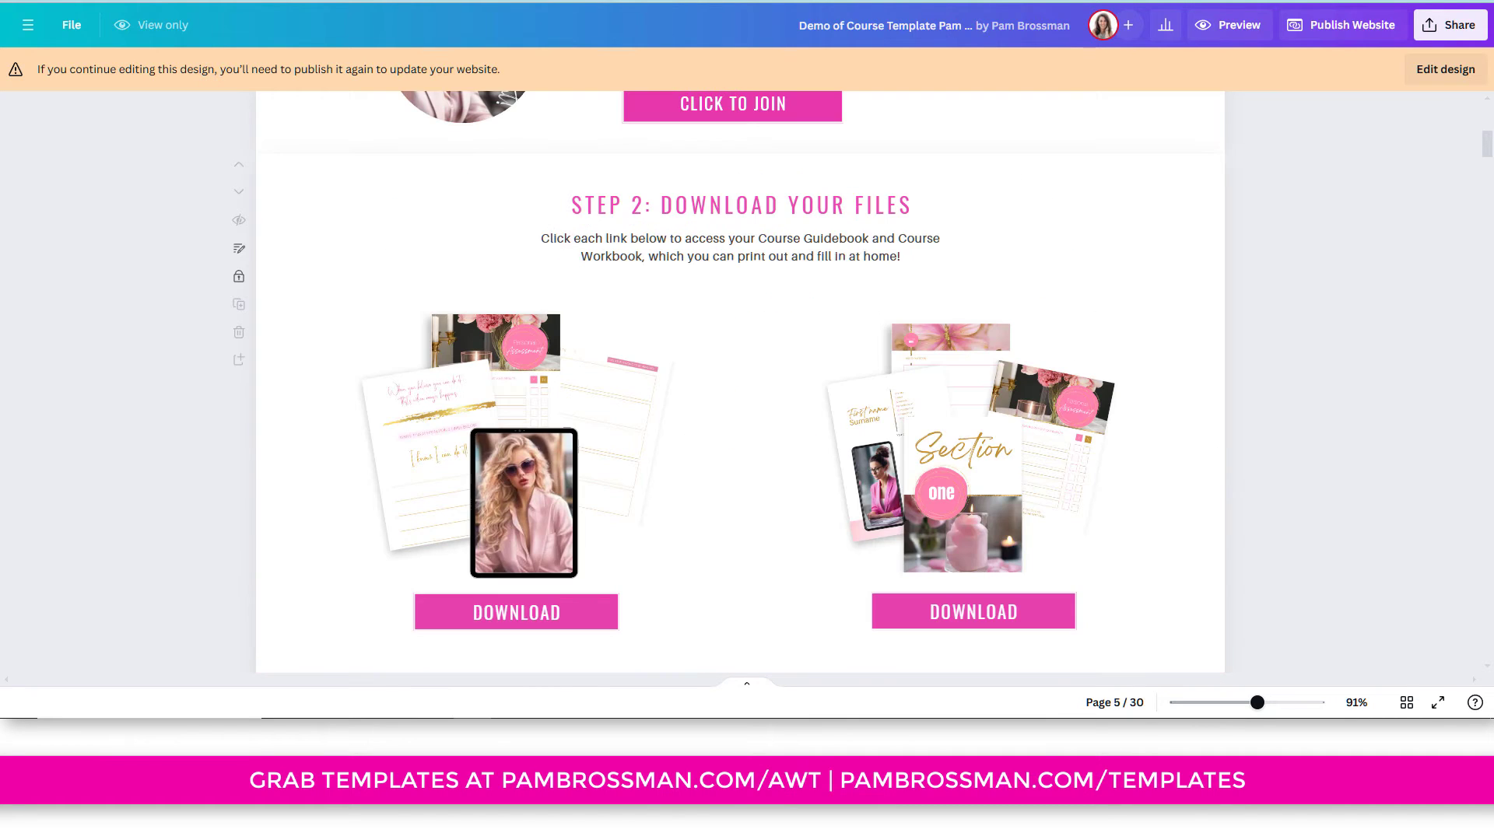
Review the demo course template design from its header and download files through the introduction videos to Module One.
scroll(840, 427, up, 5)
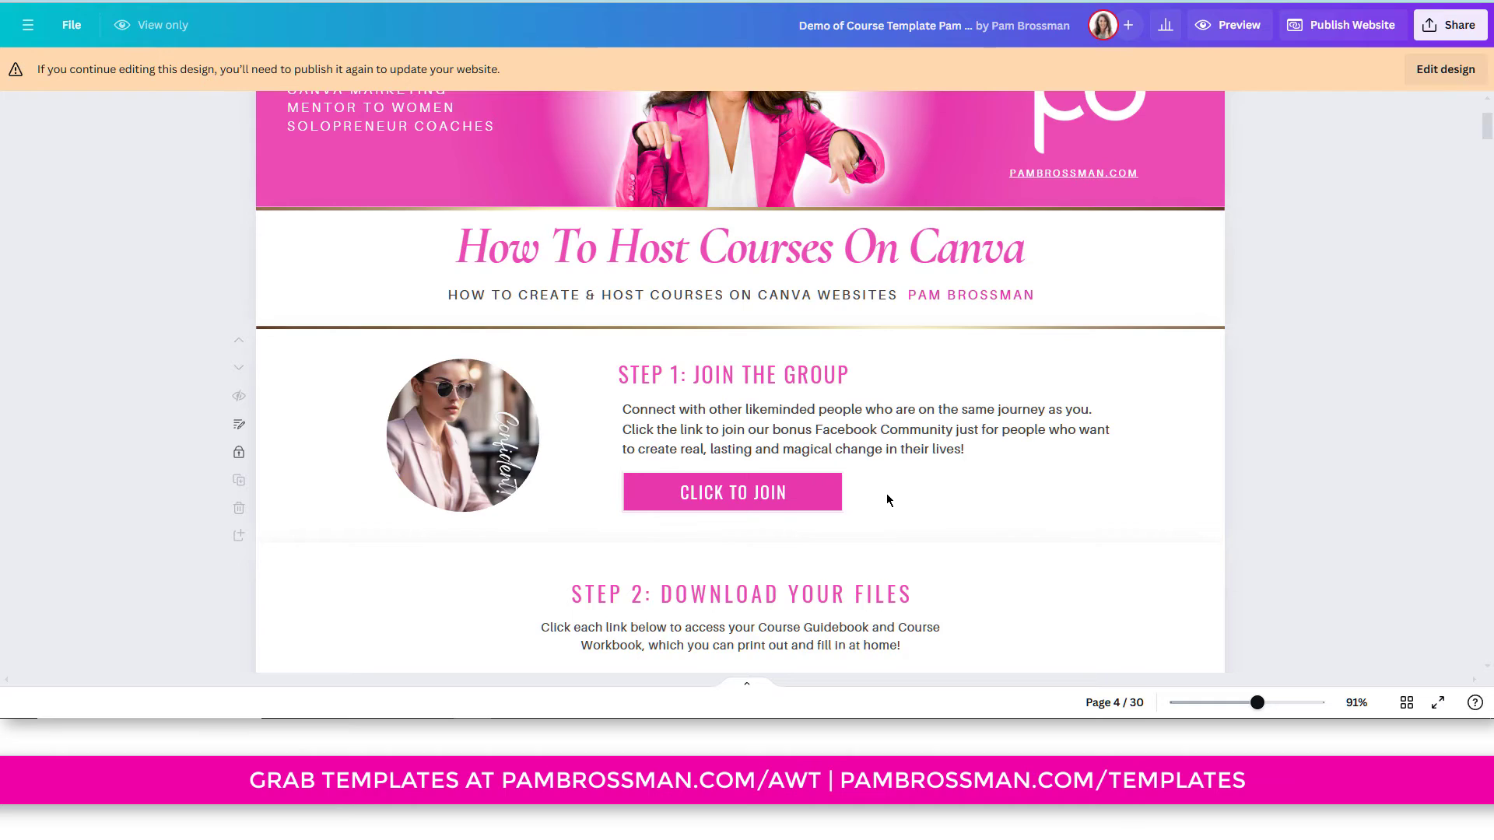
scroll(887, 500, up, 3)
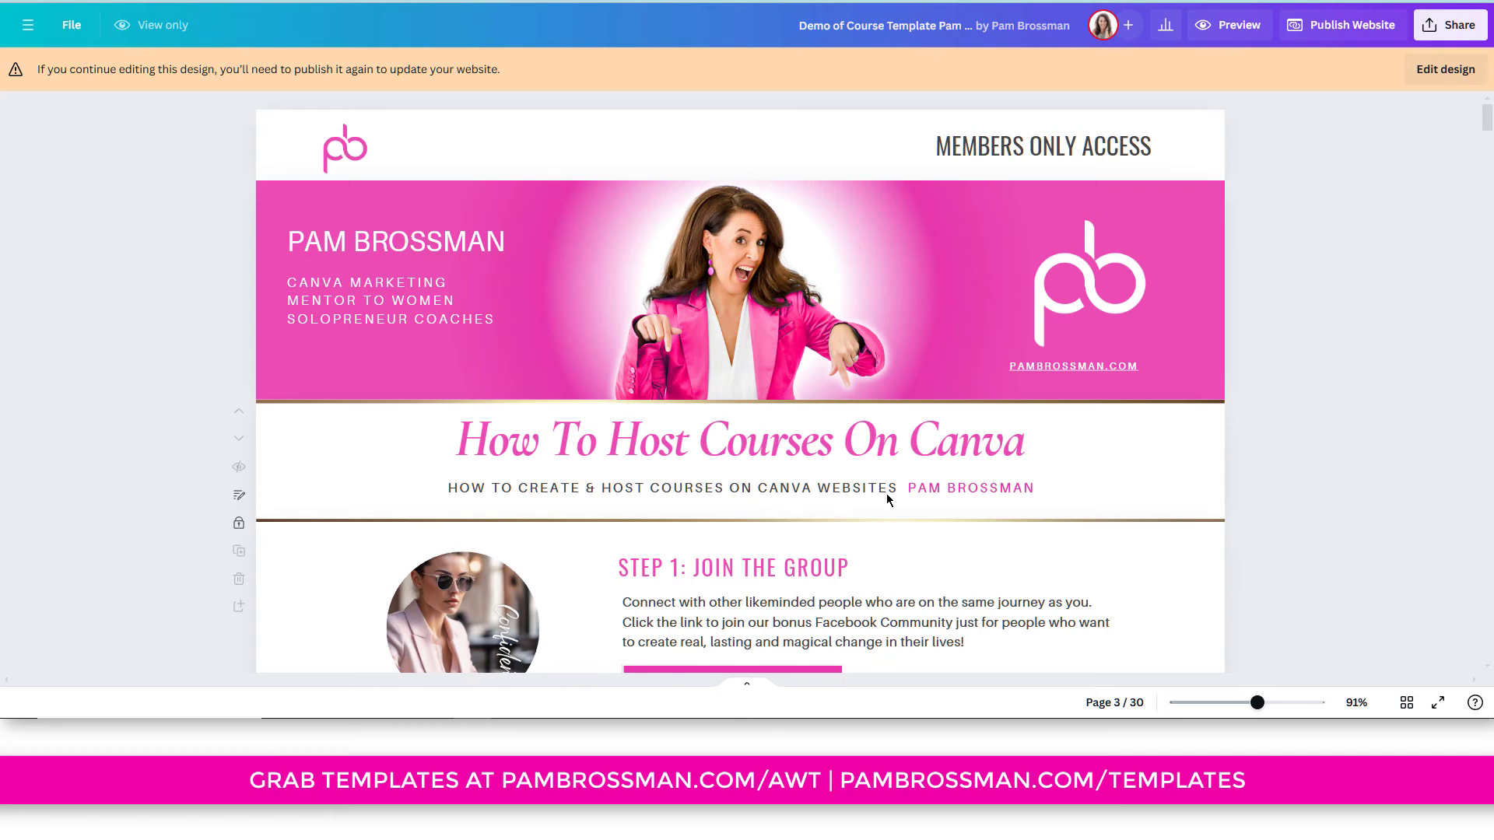
scroll(887, 499, down, 12)
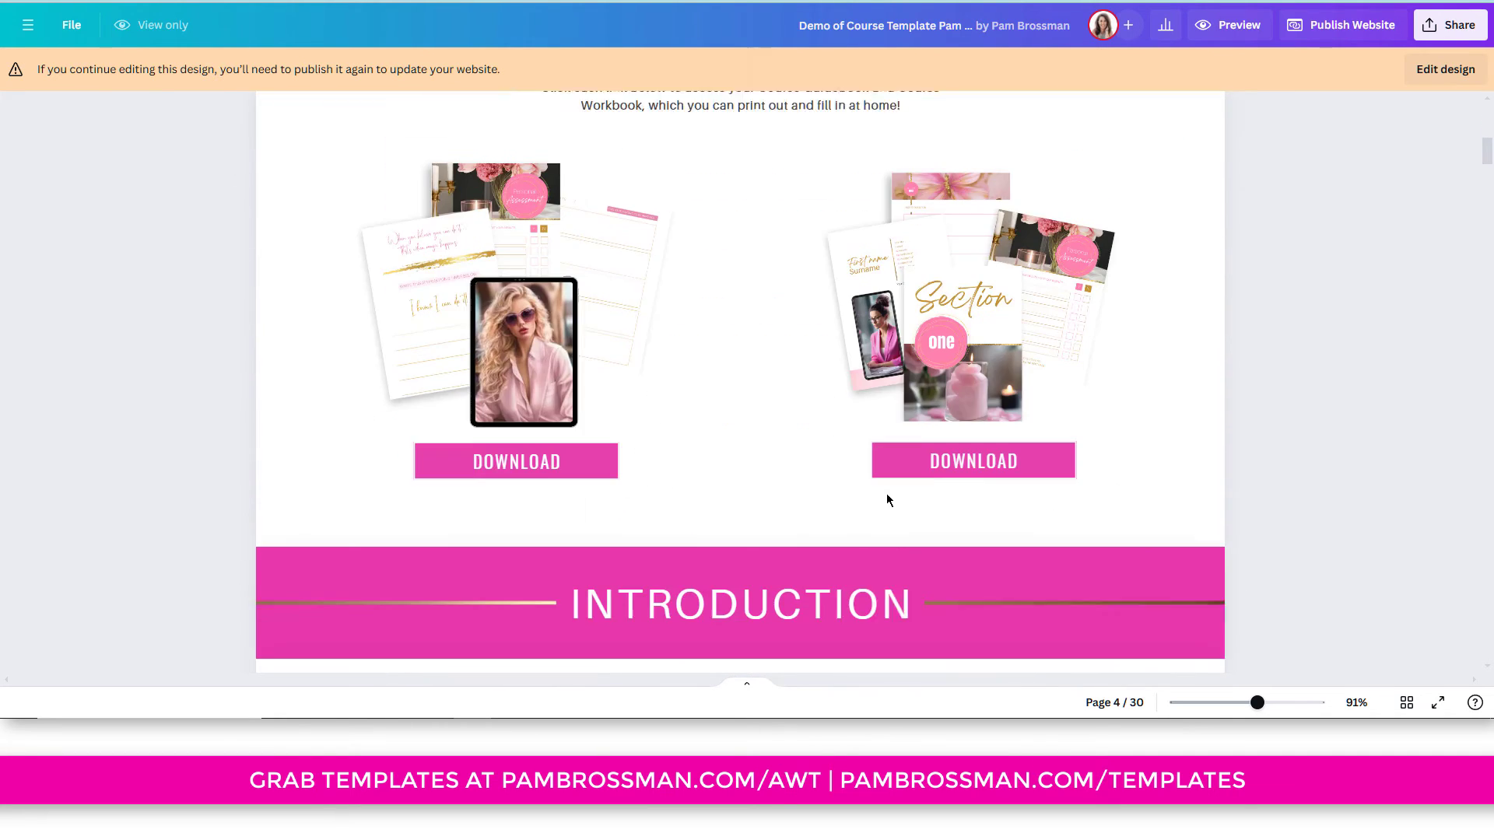
scroll(887, 500, down, 3)
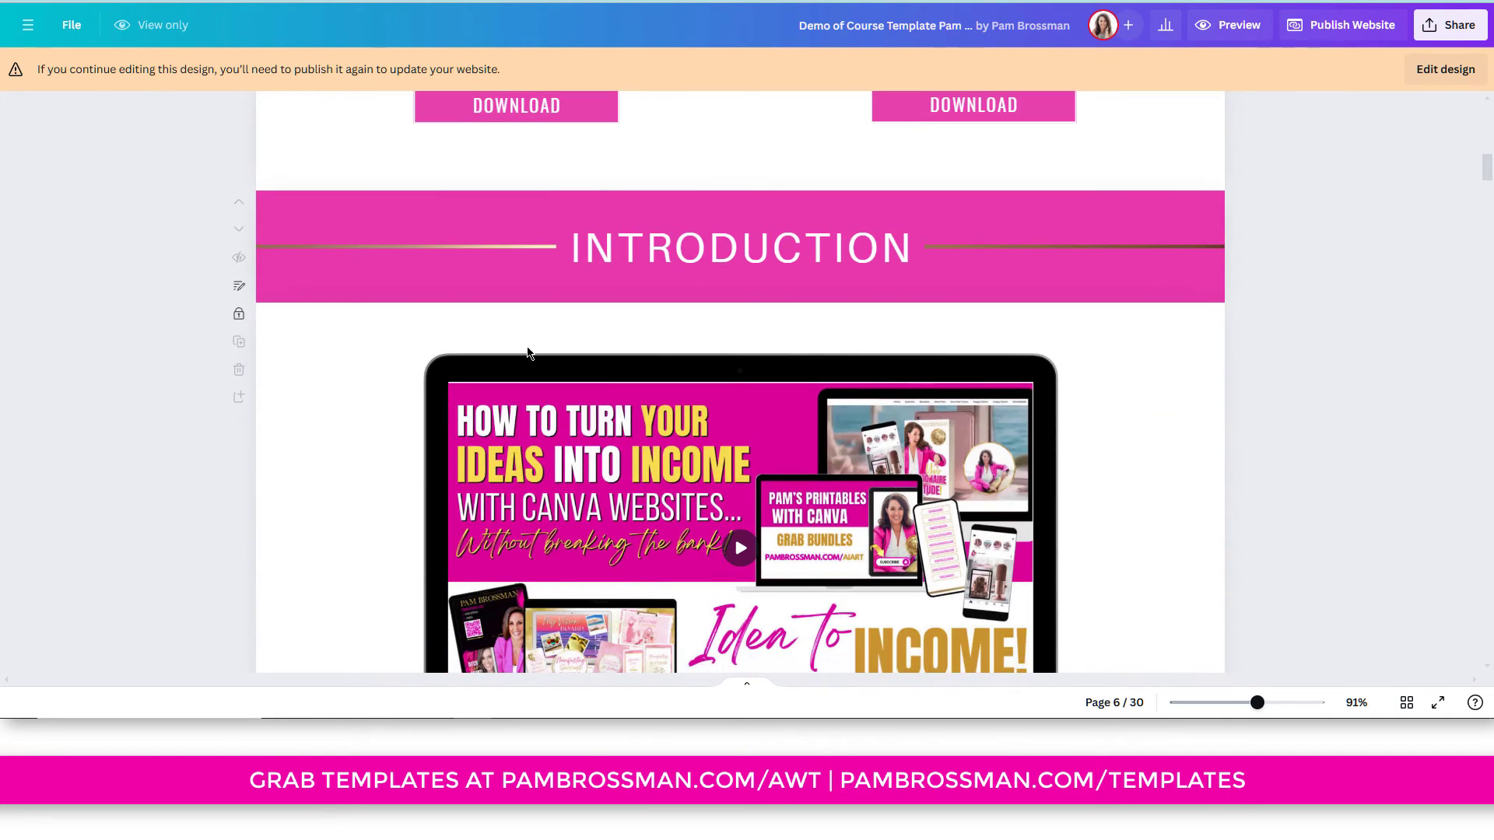
scroll(567, 386, down, 10)
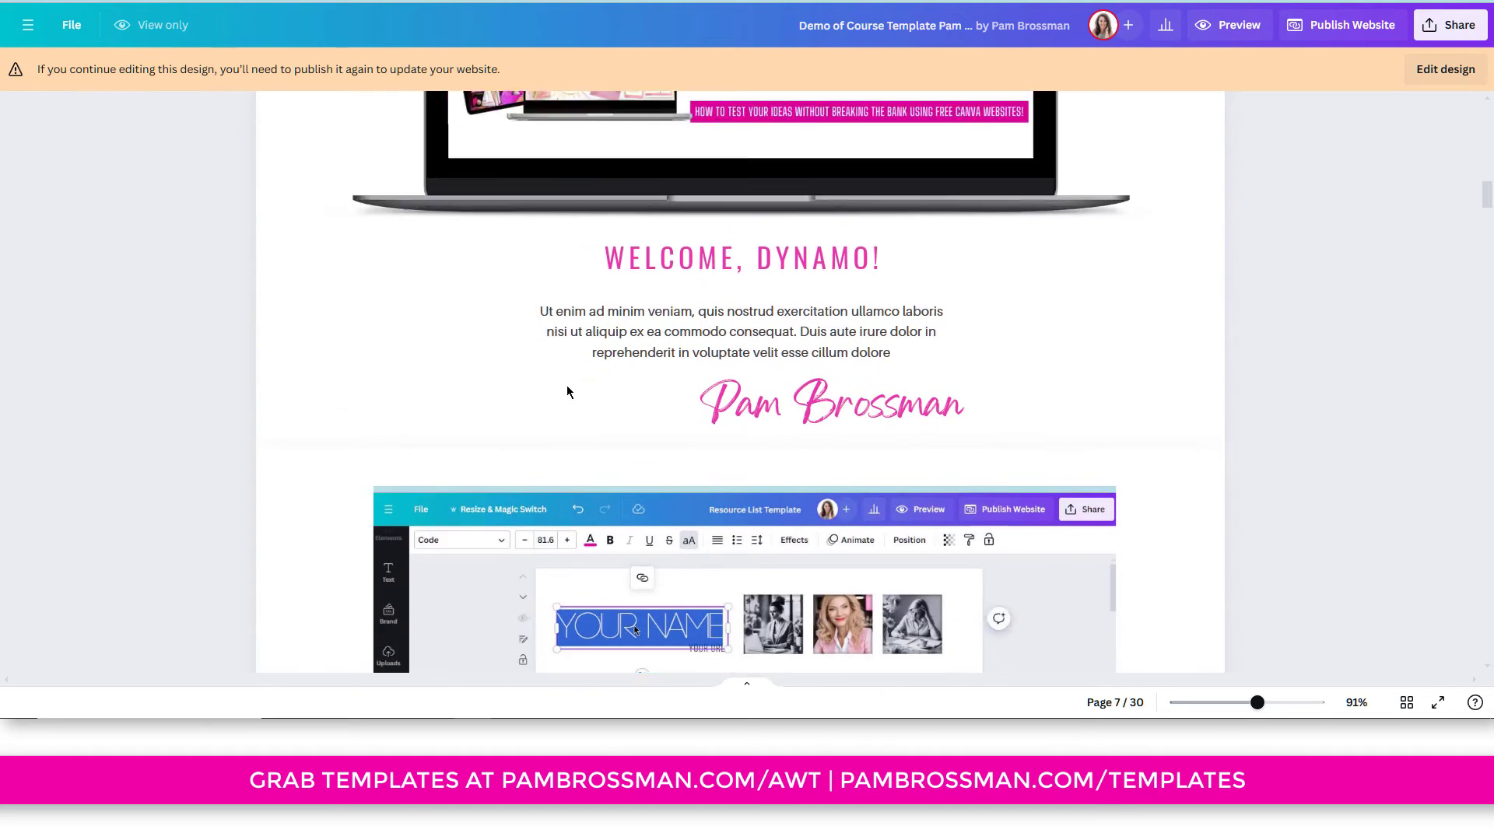
scroll(567, 387, down, 1)
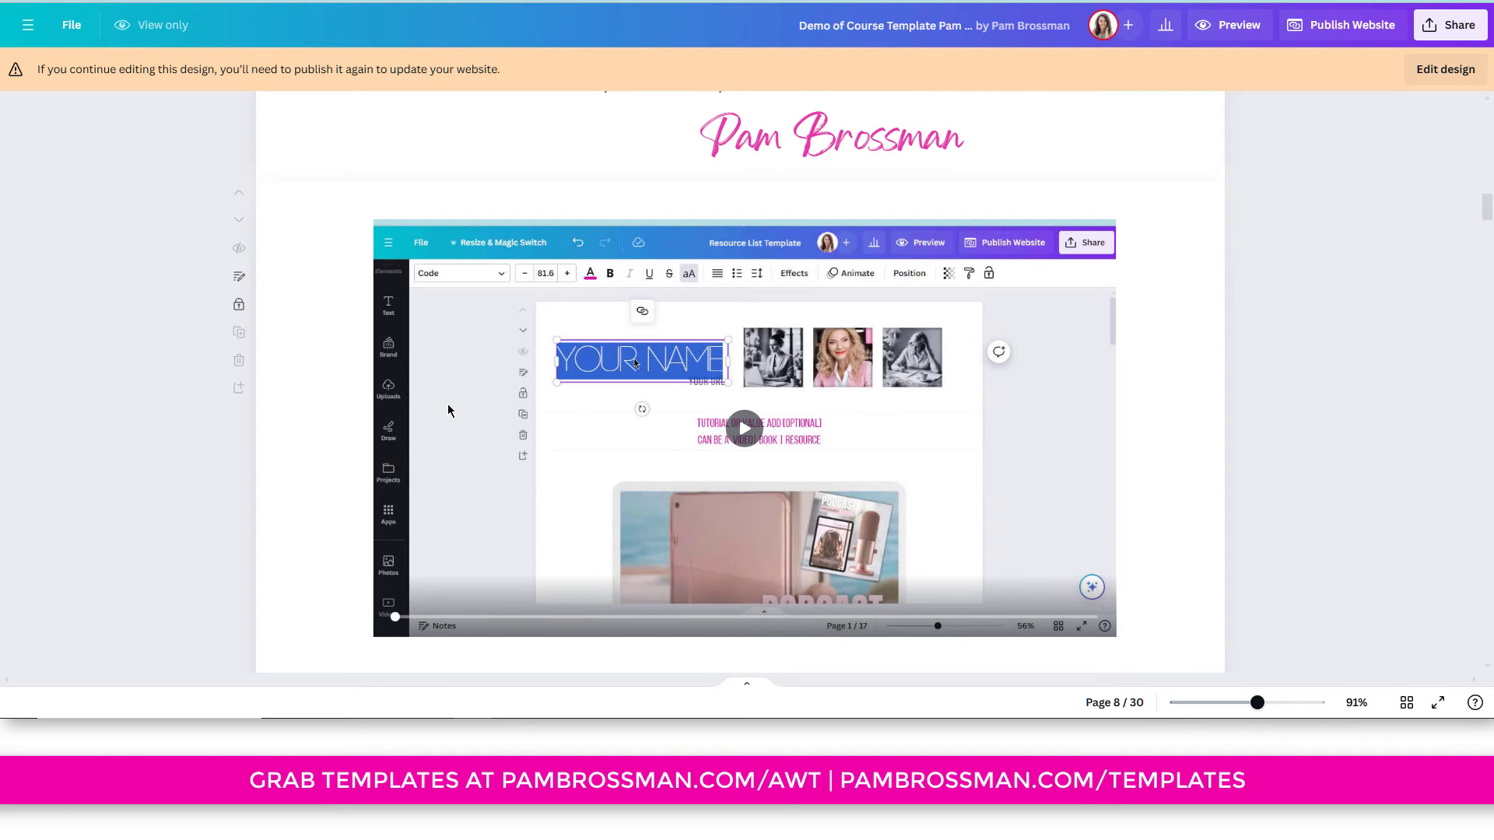
scroll(448, 410, down, 5)
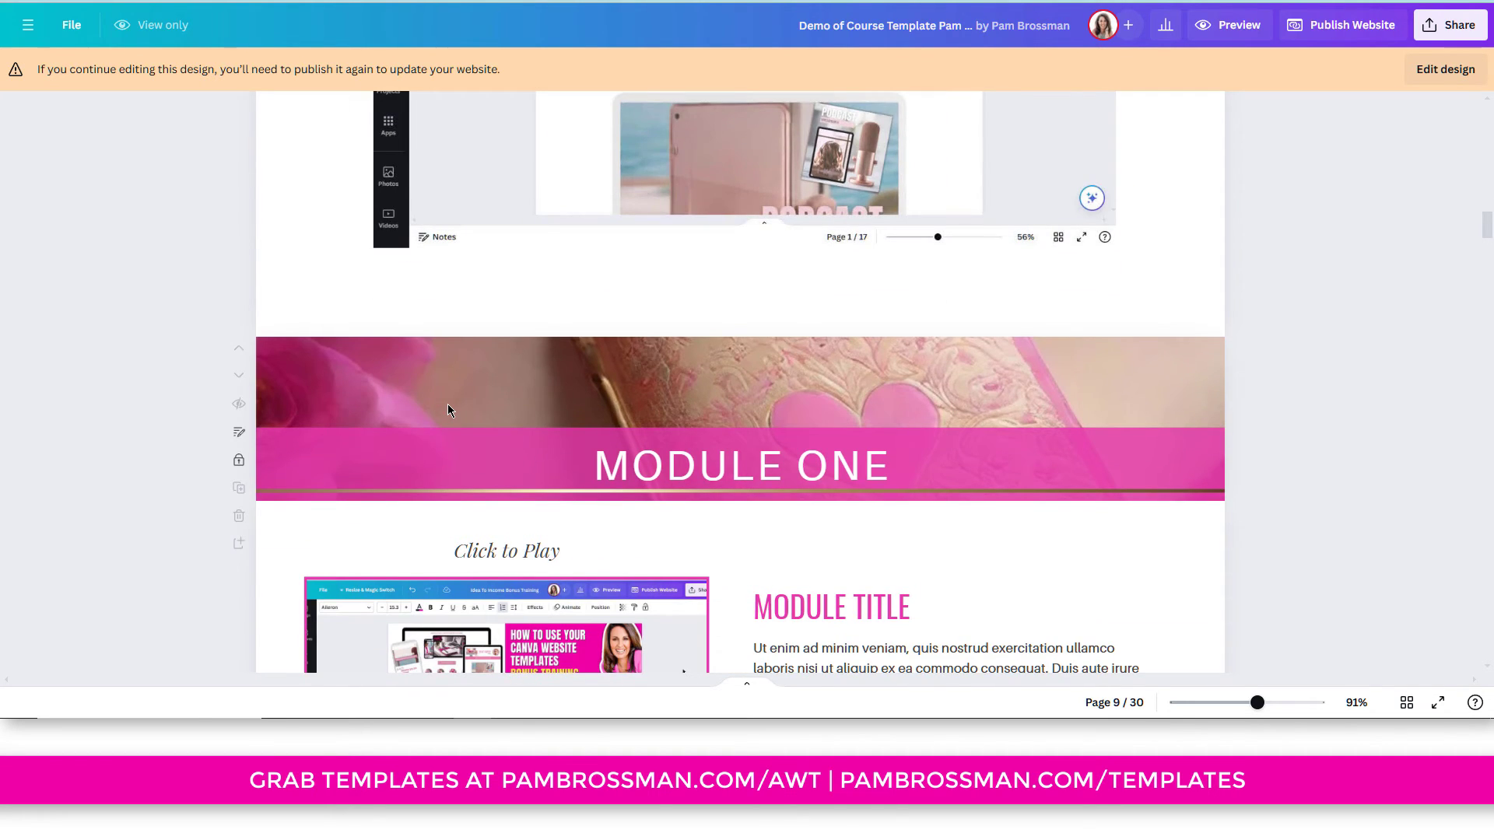
scroll(447, 410, down, 3)
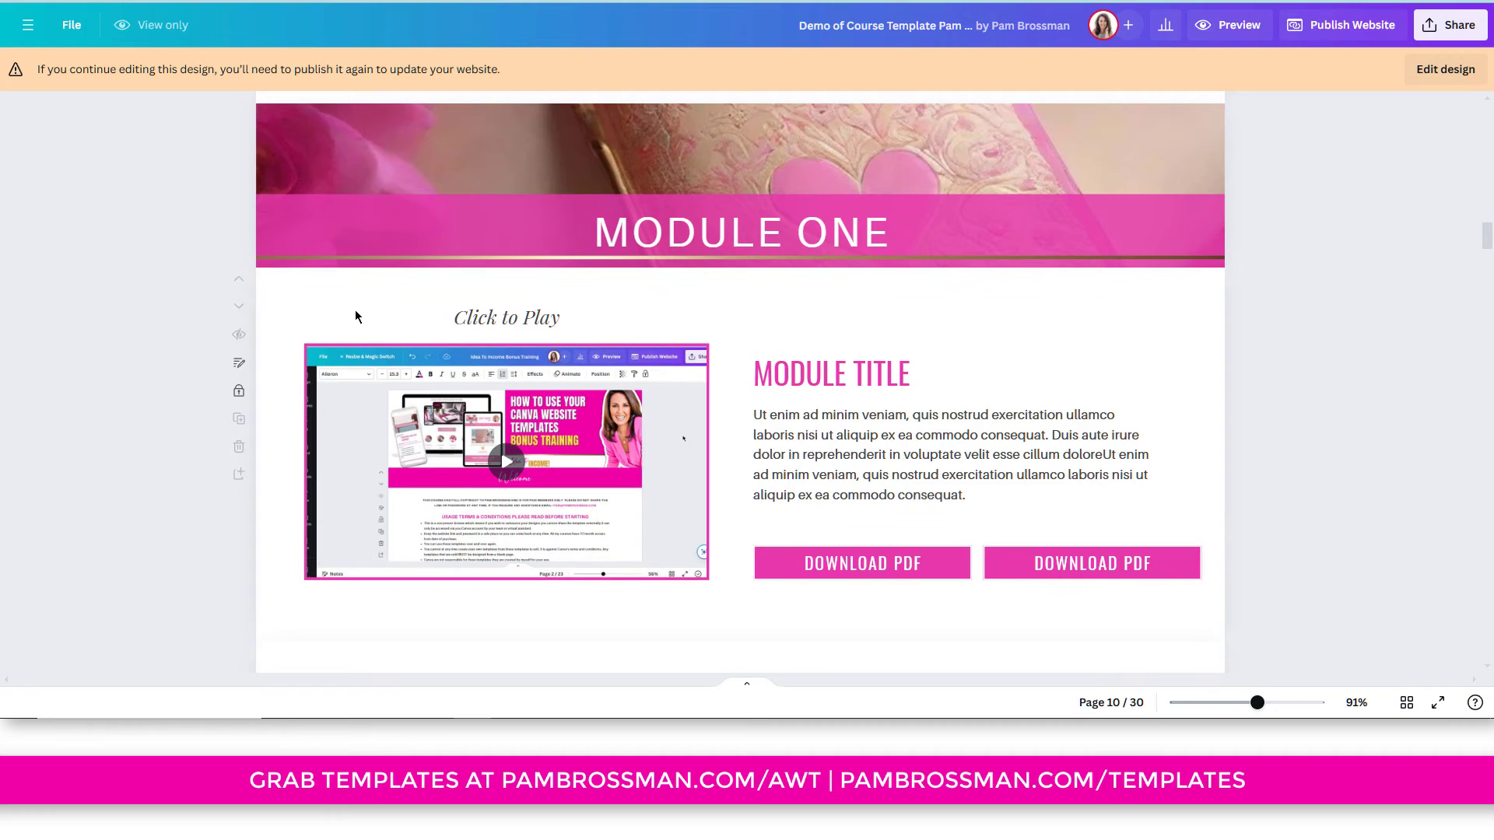
Reopen the demo course design for editing and hide the three Module One content pages below the module banner.
click(1440, 70)
click(542, 301)
scroll(1110, 336, down, 15)
scroll(1115, 347, down, 15)
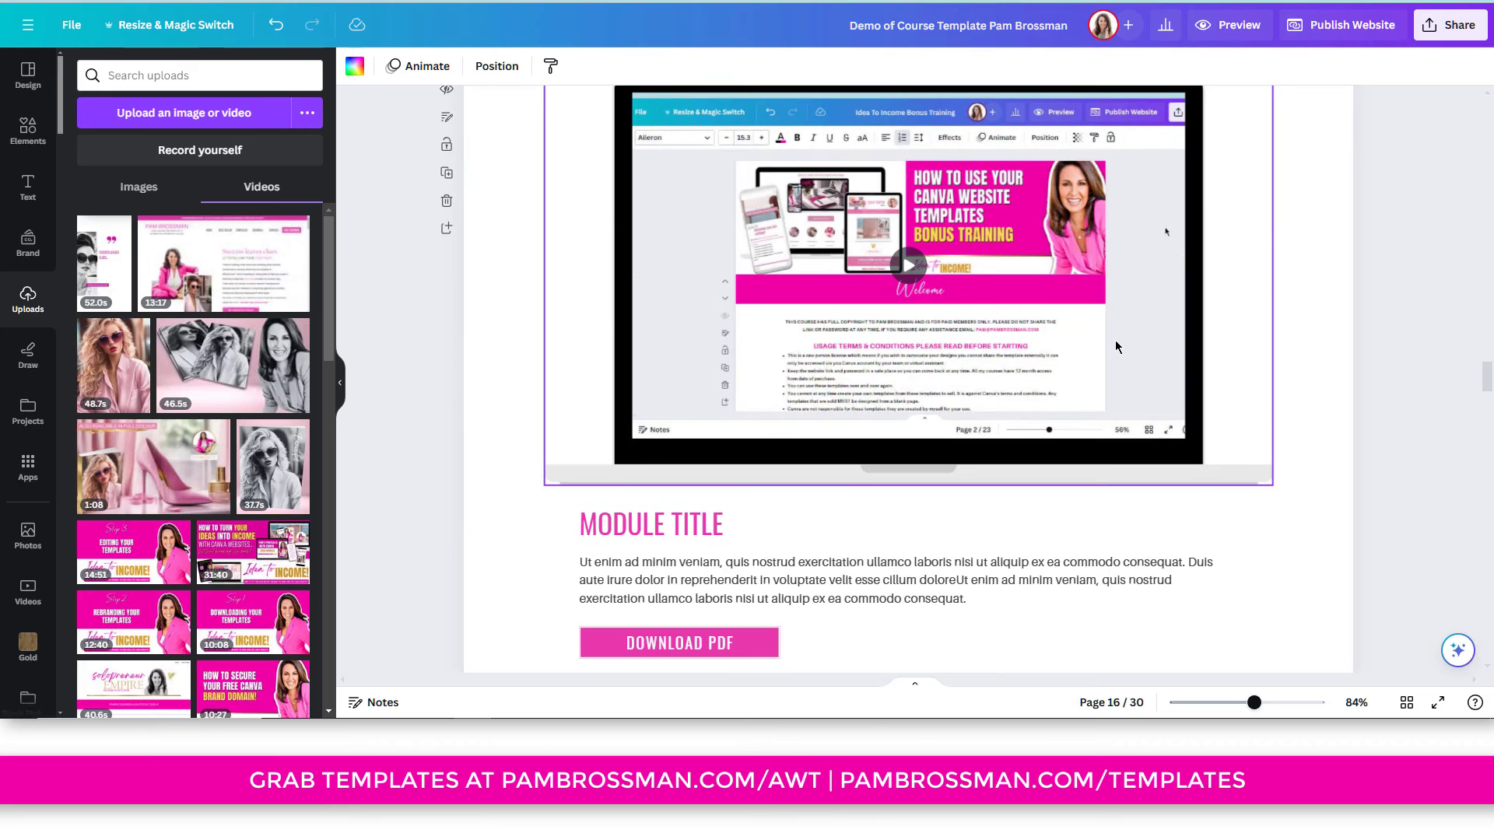
scroll(1115, 347, up, 15)
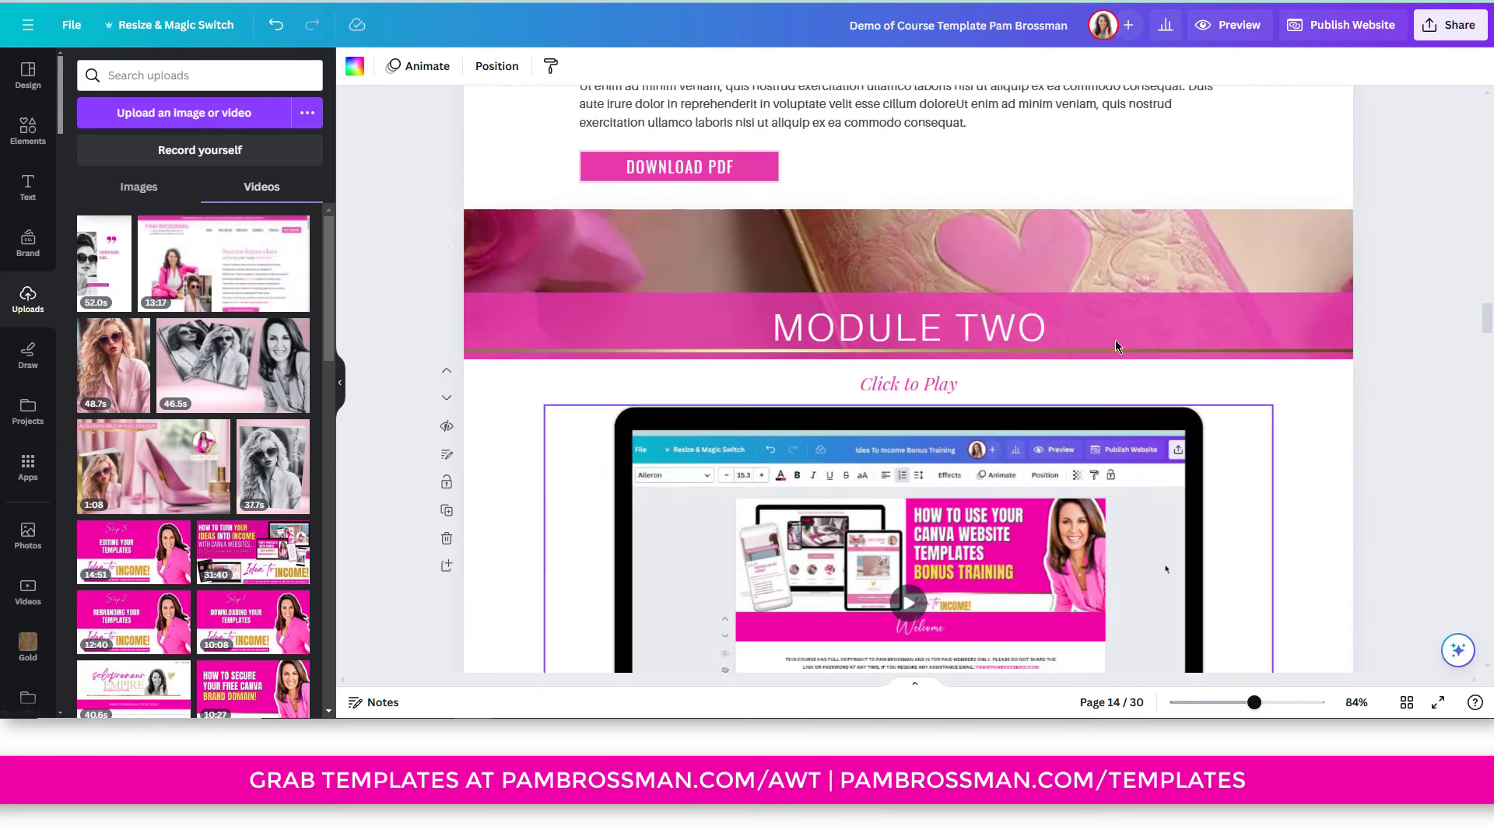
scroll(1115, 347, up, 15)
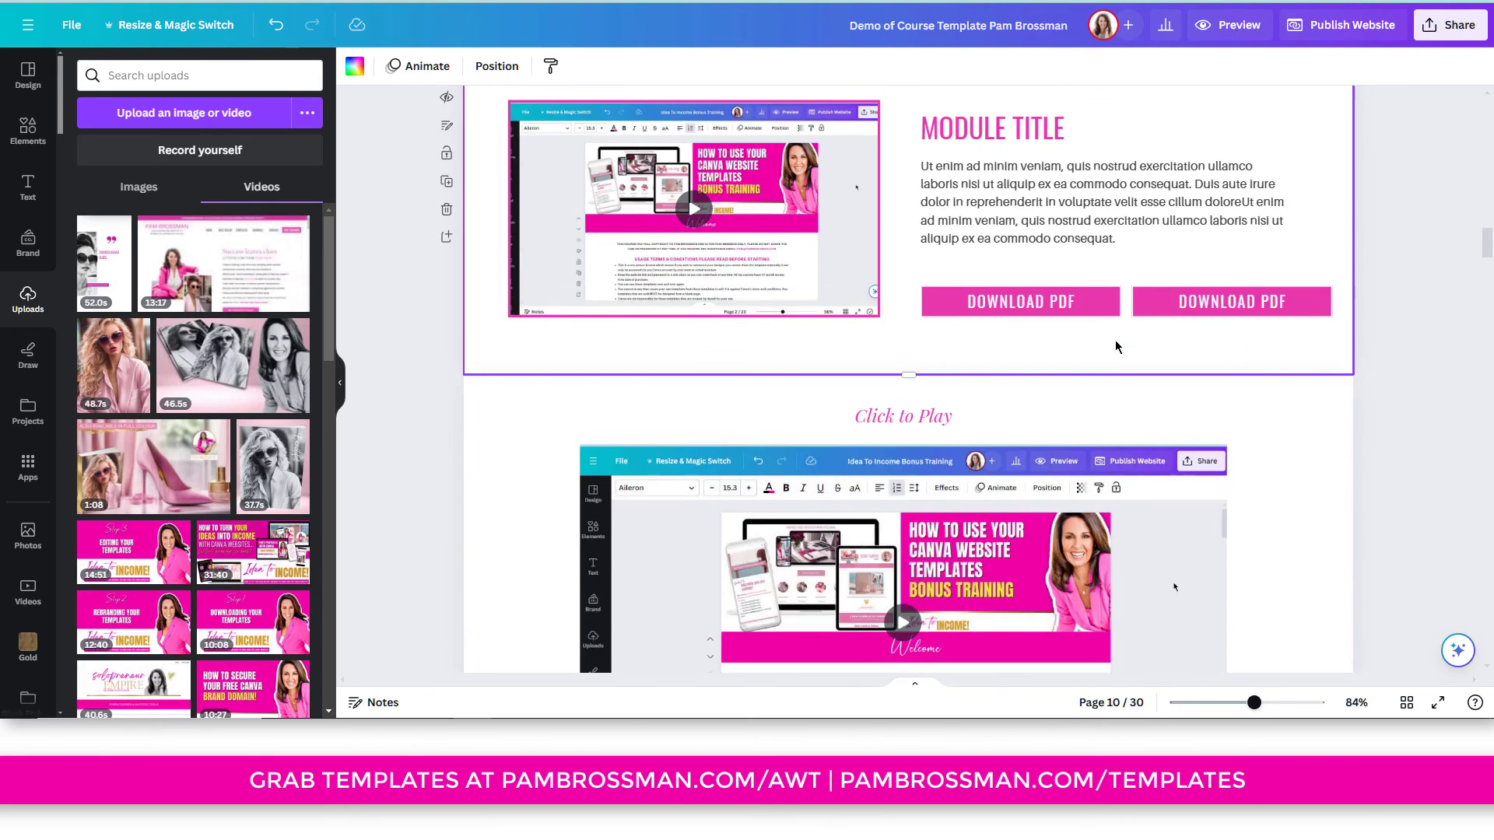
scroll(1116, 343, up, 1)
scroll(766, 300, down, 3)
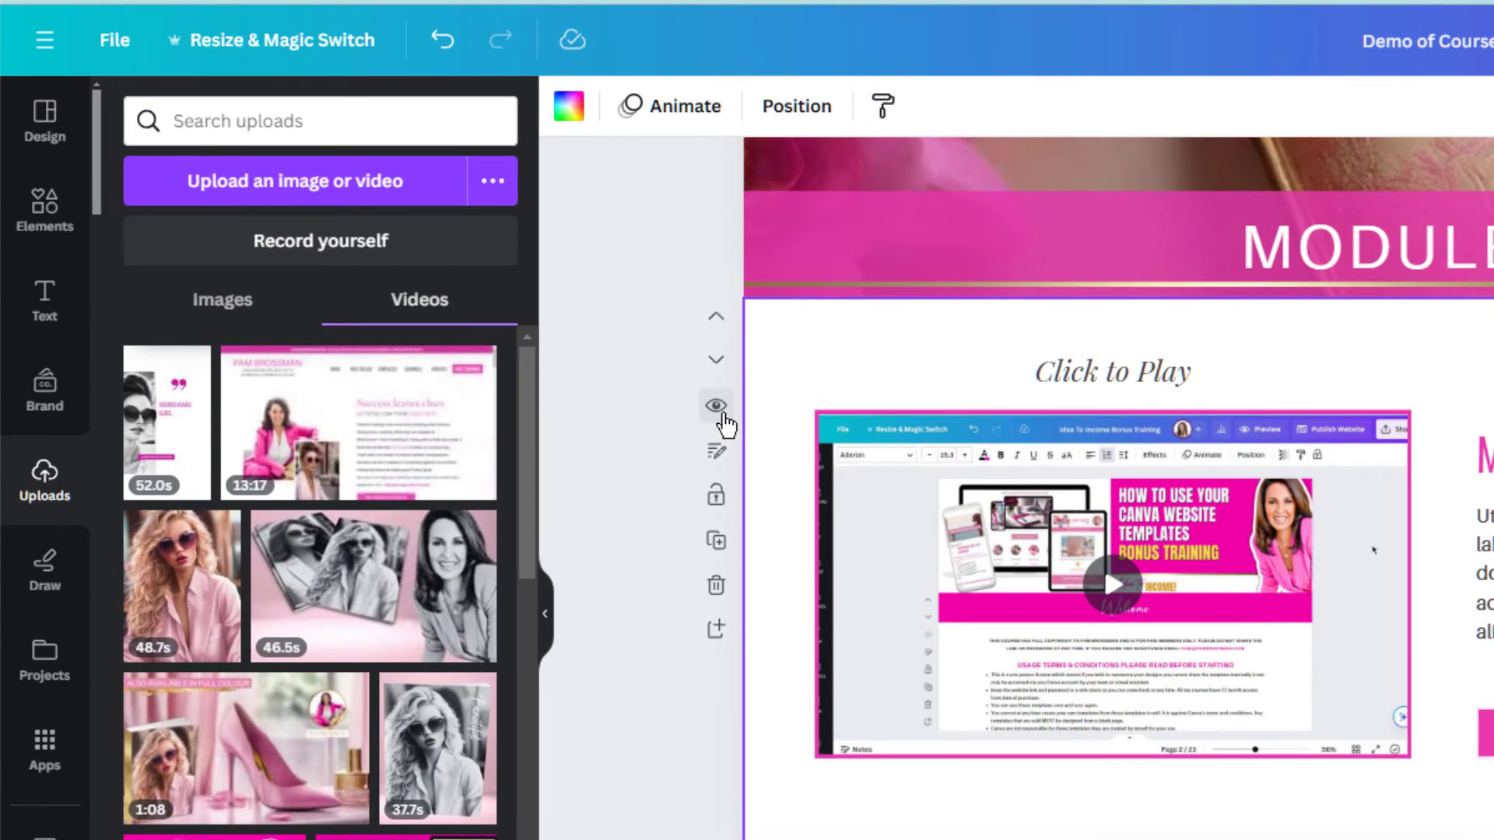
click(716, 405)
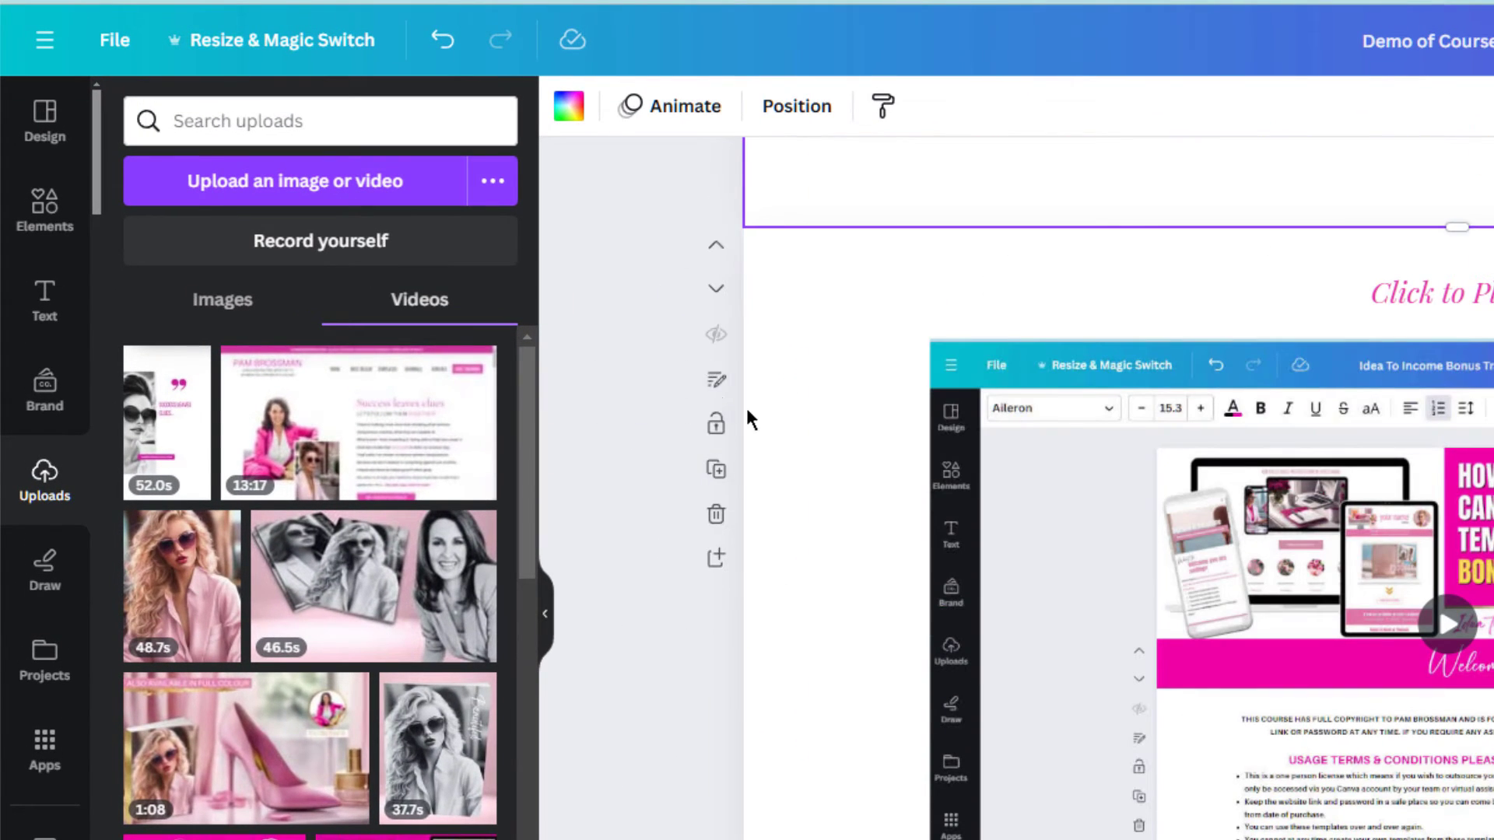
click(716, 335)
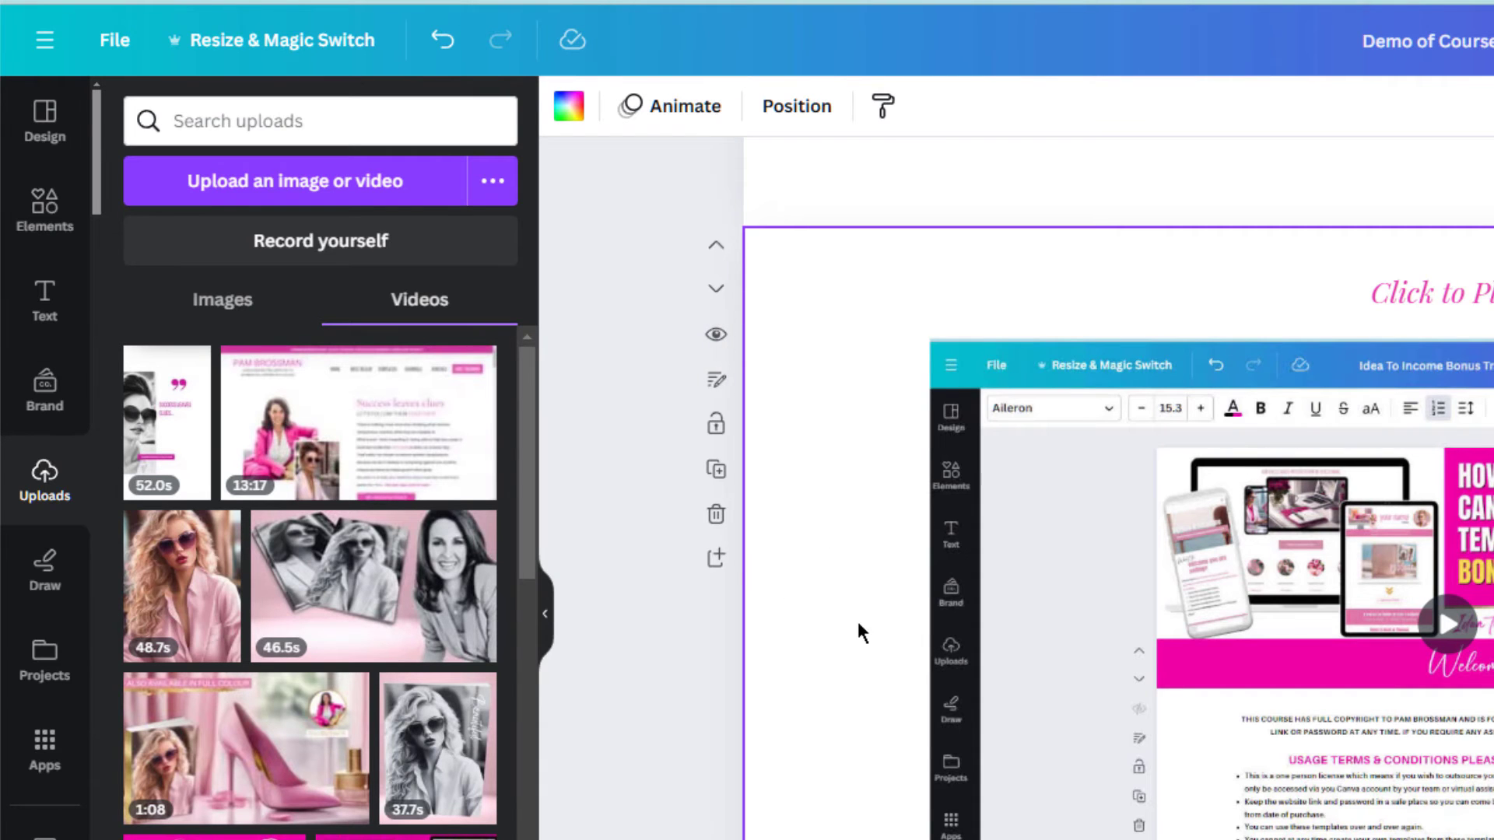
scroll(845, 586, up, 5)
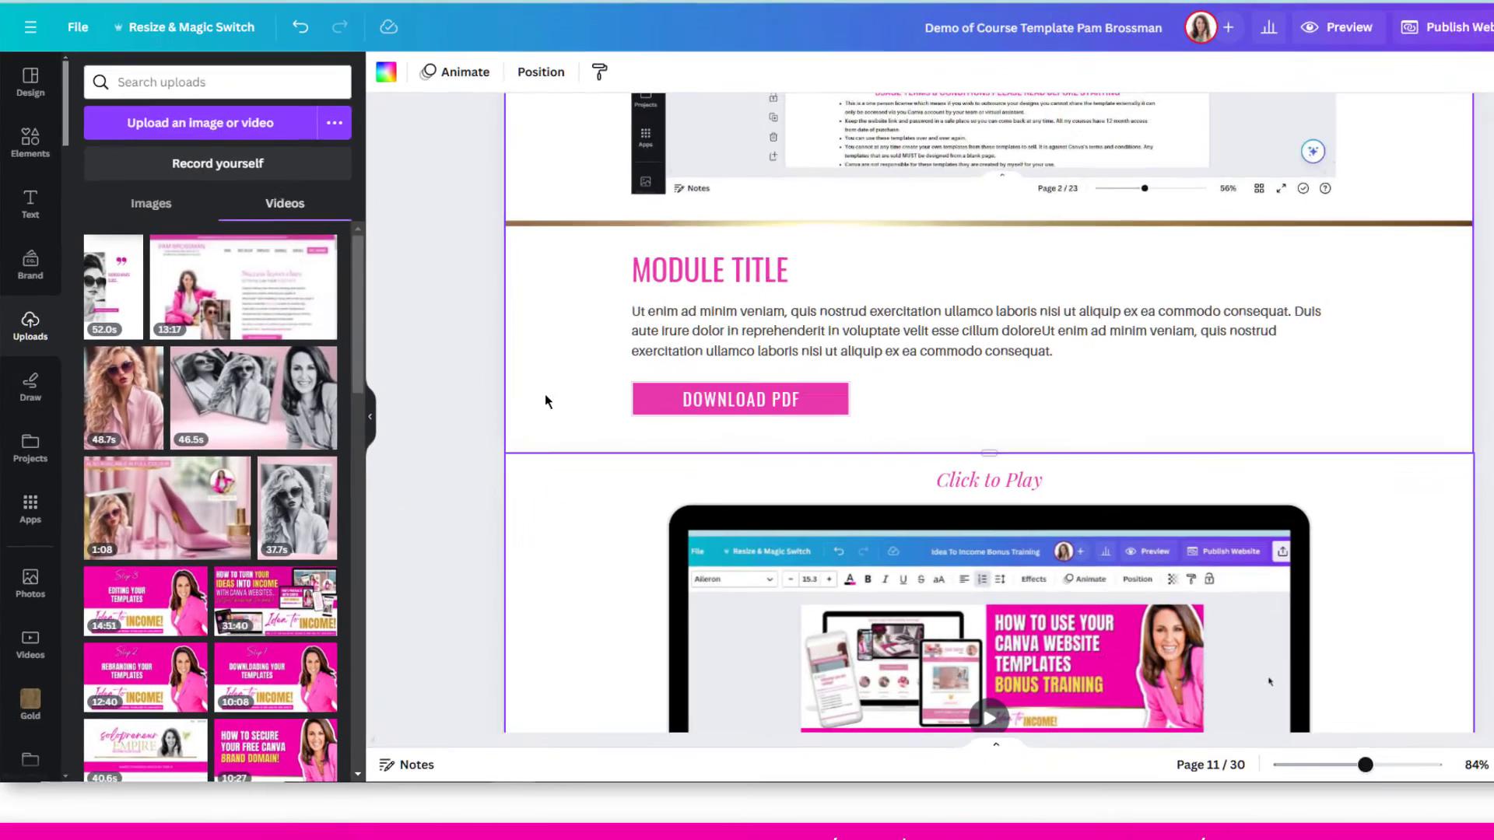
scroll(520, 353, down, 4)
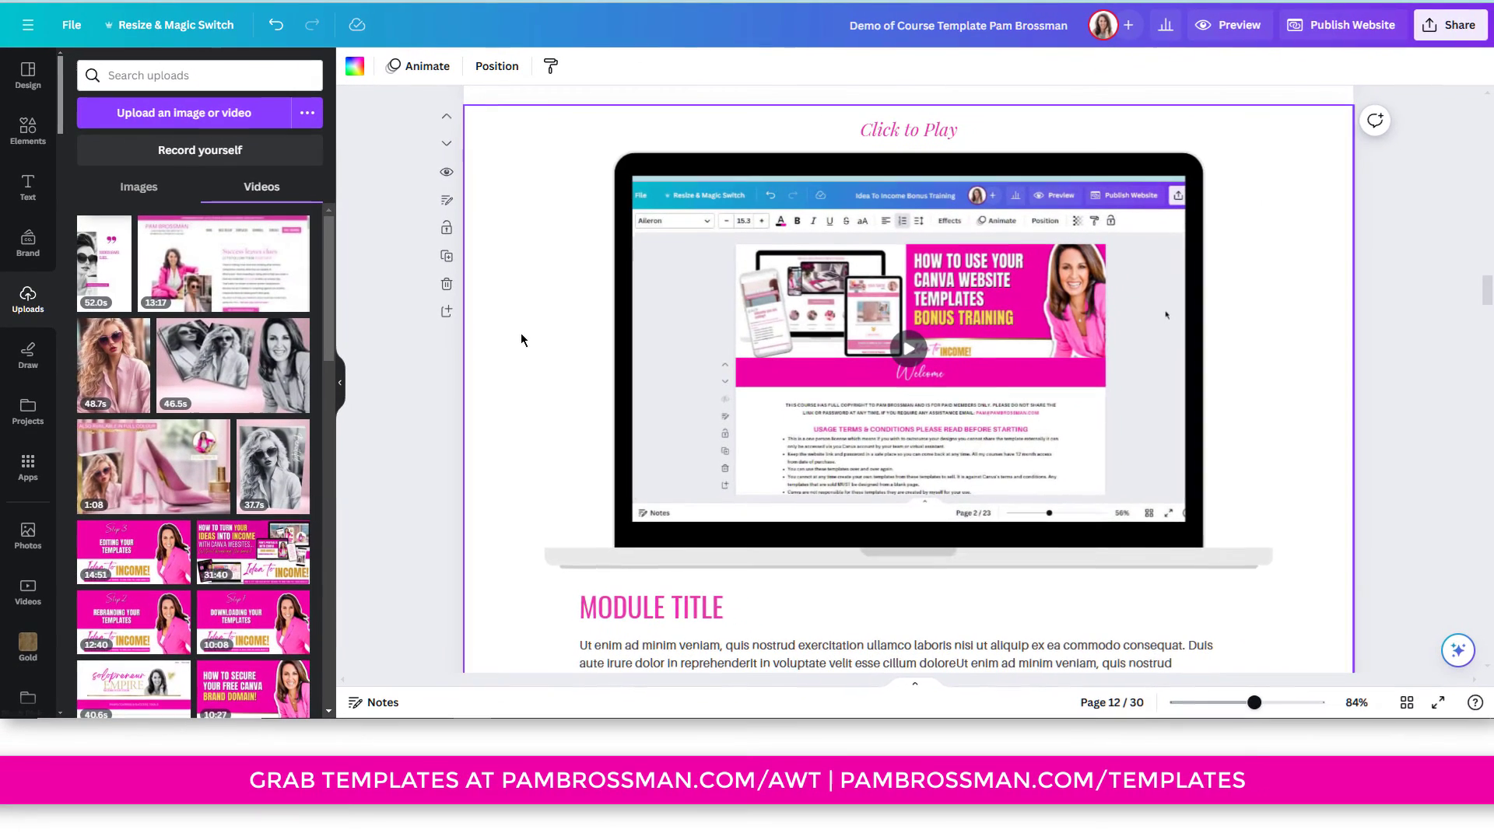
Republish the course website with its existing settings and open the live site.
scroll(592, 396, up, 2)
scroll(589, 410, up, 10)
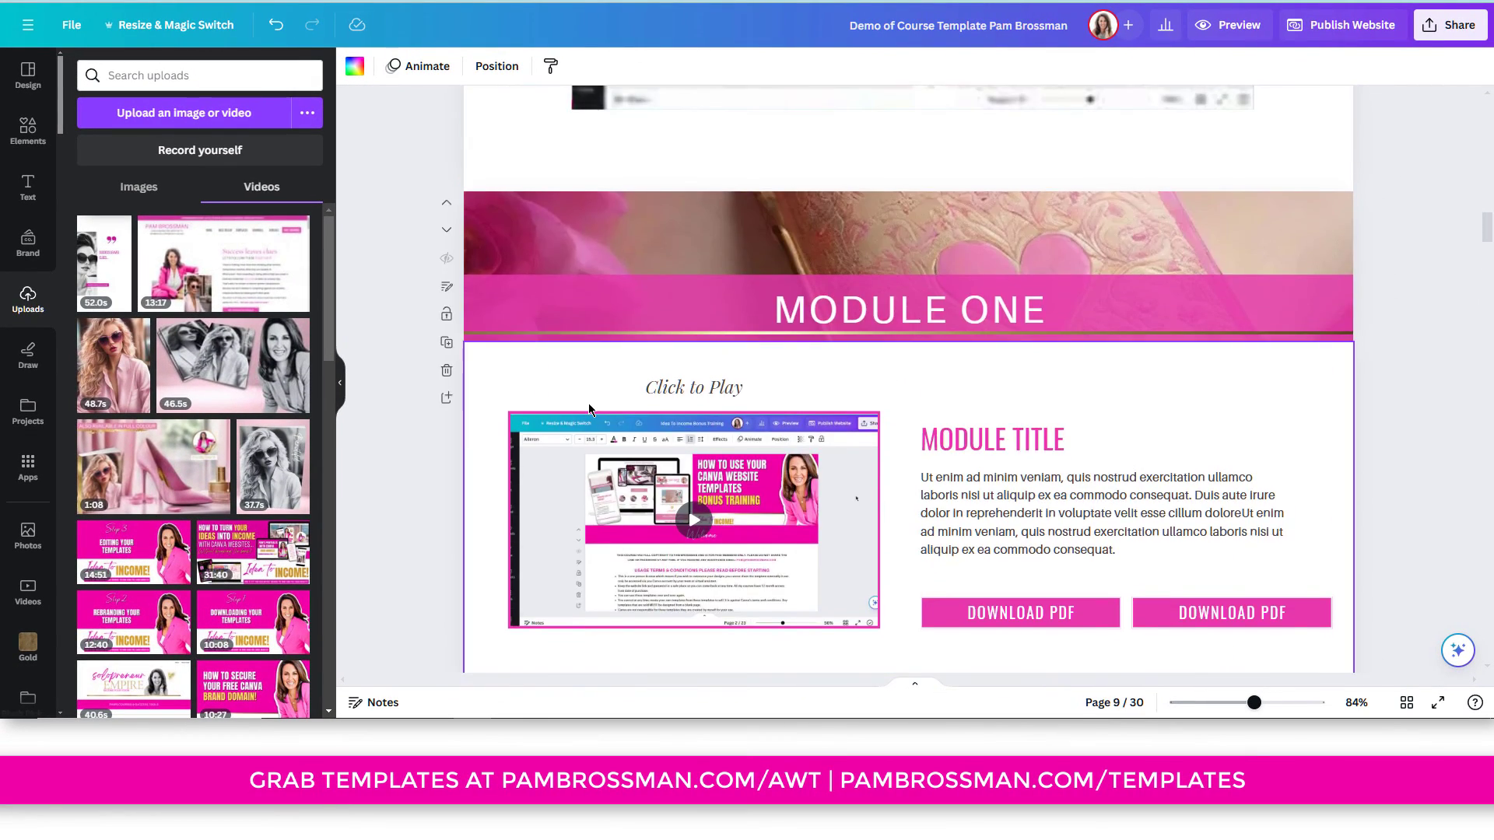
scroll(589, 410, up, 10)
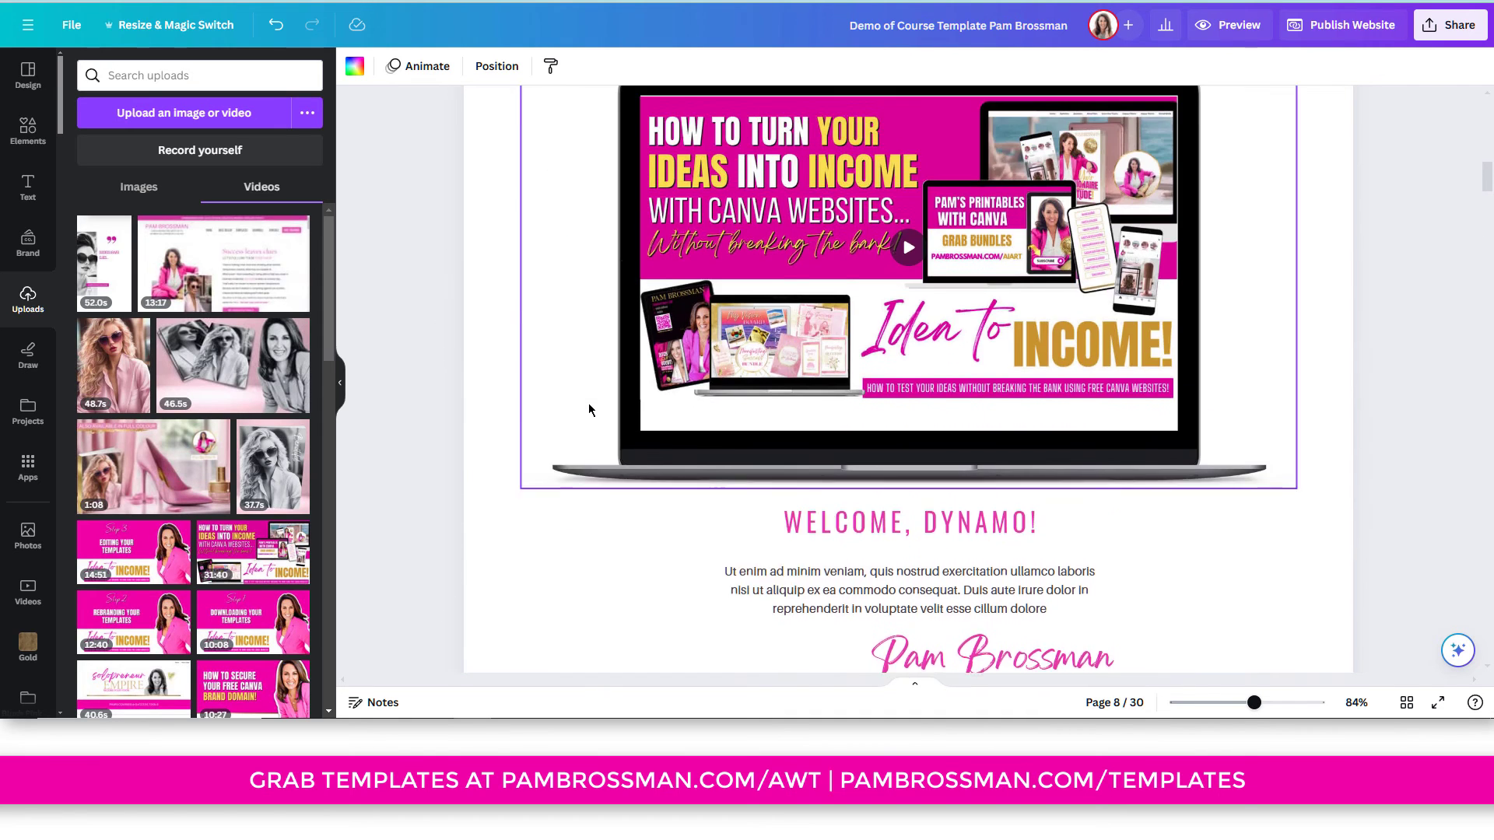
scroll(589, 410, up, 10)
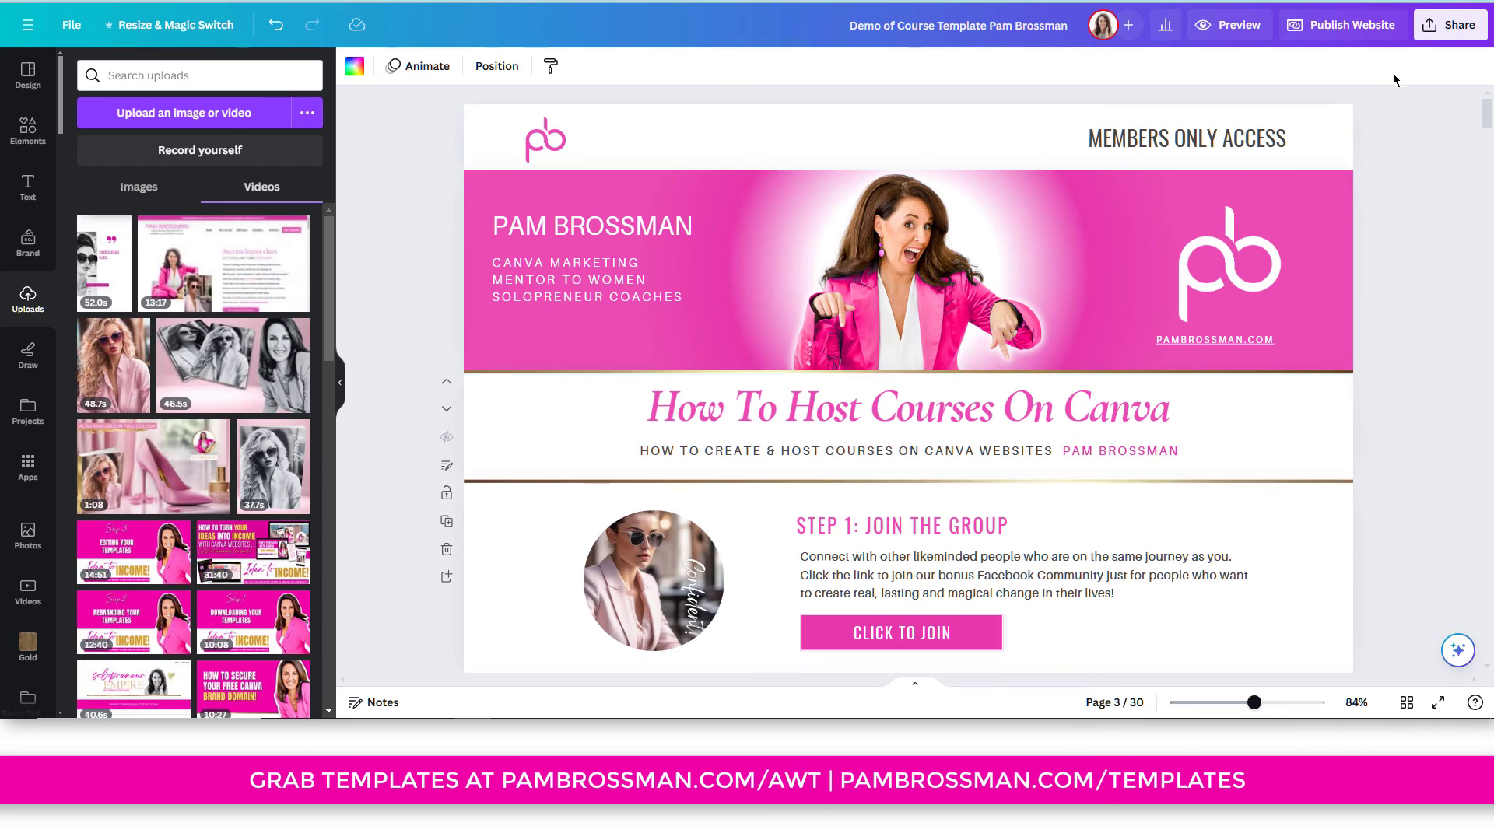
click(1340, 28)
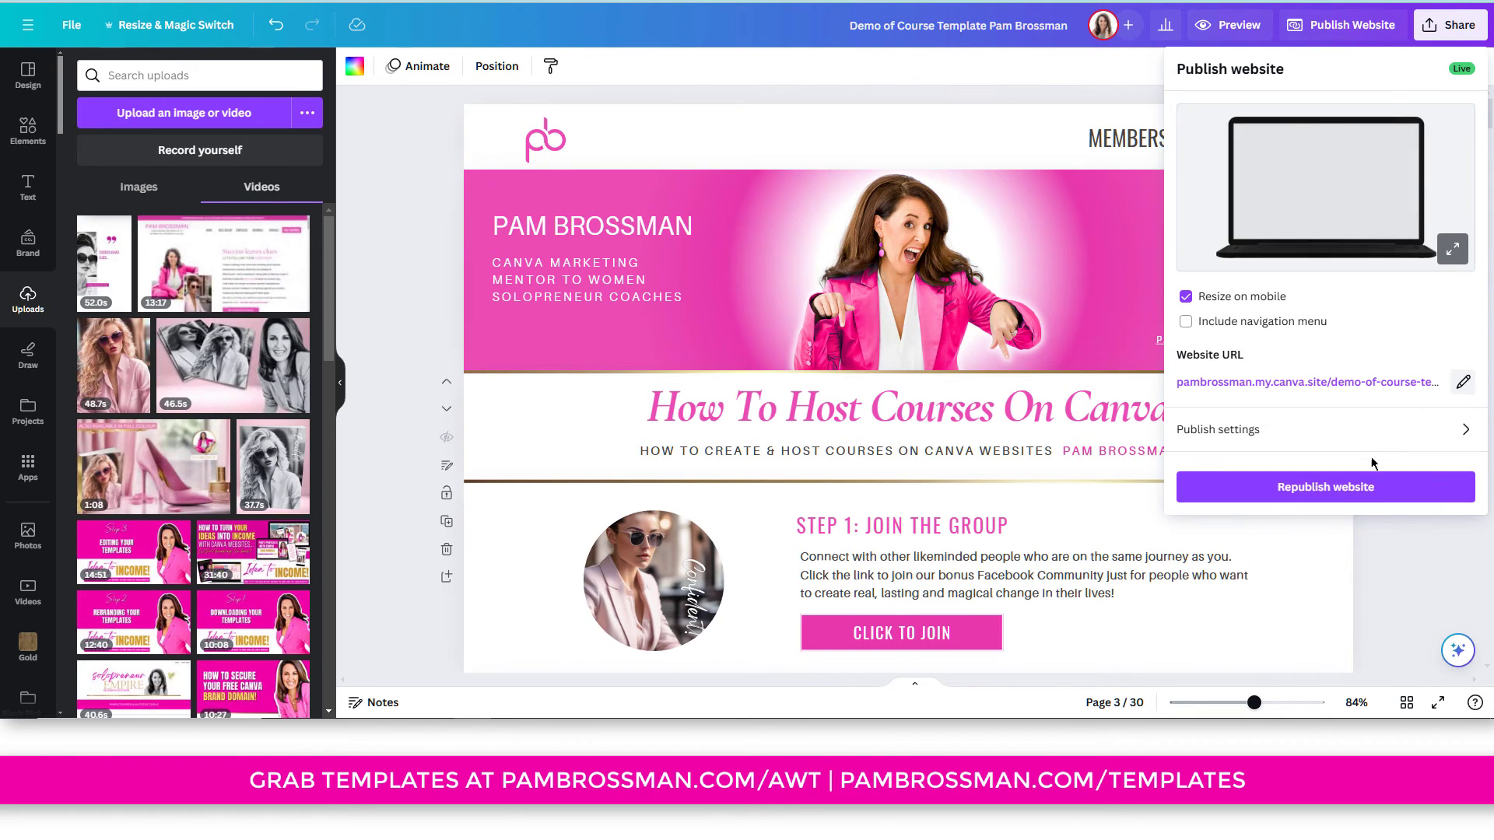
click(1327, 487)
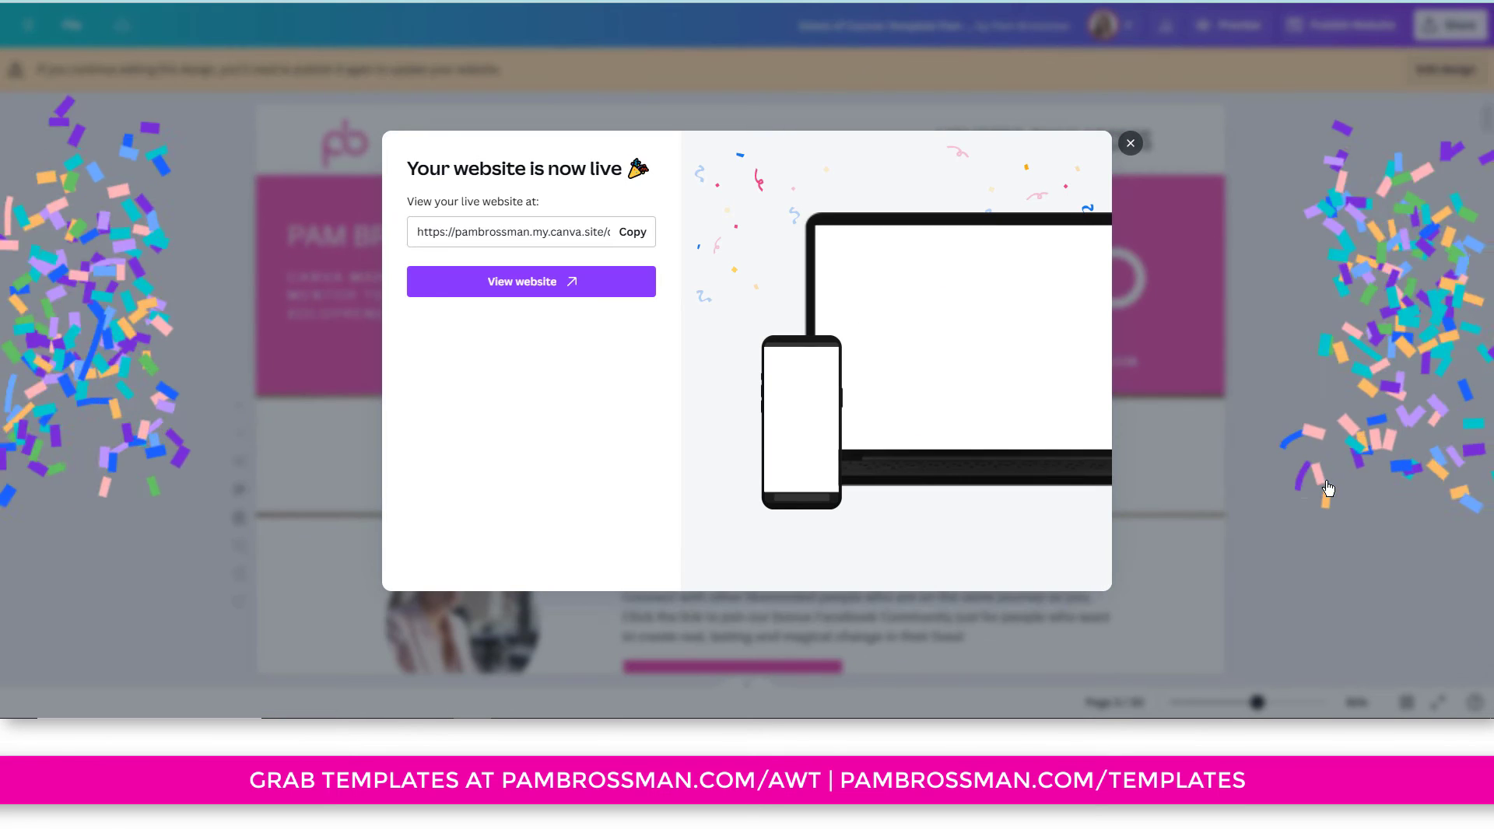
click(566, 288)
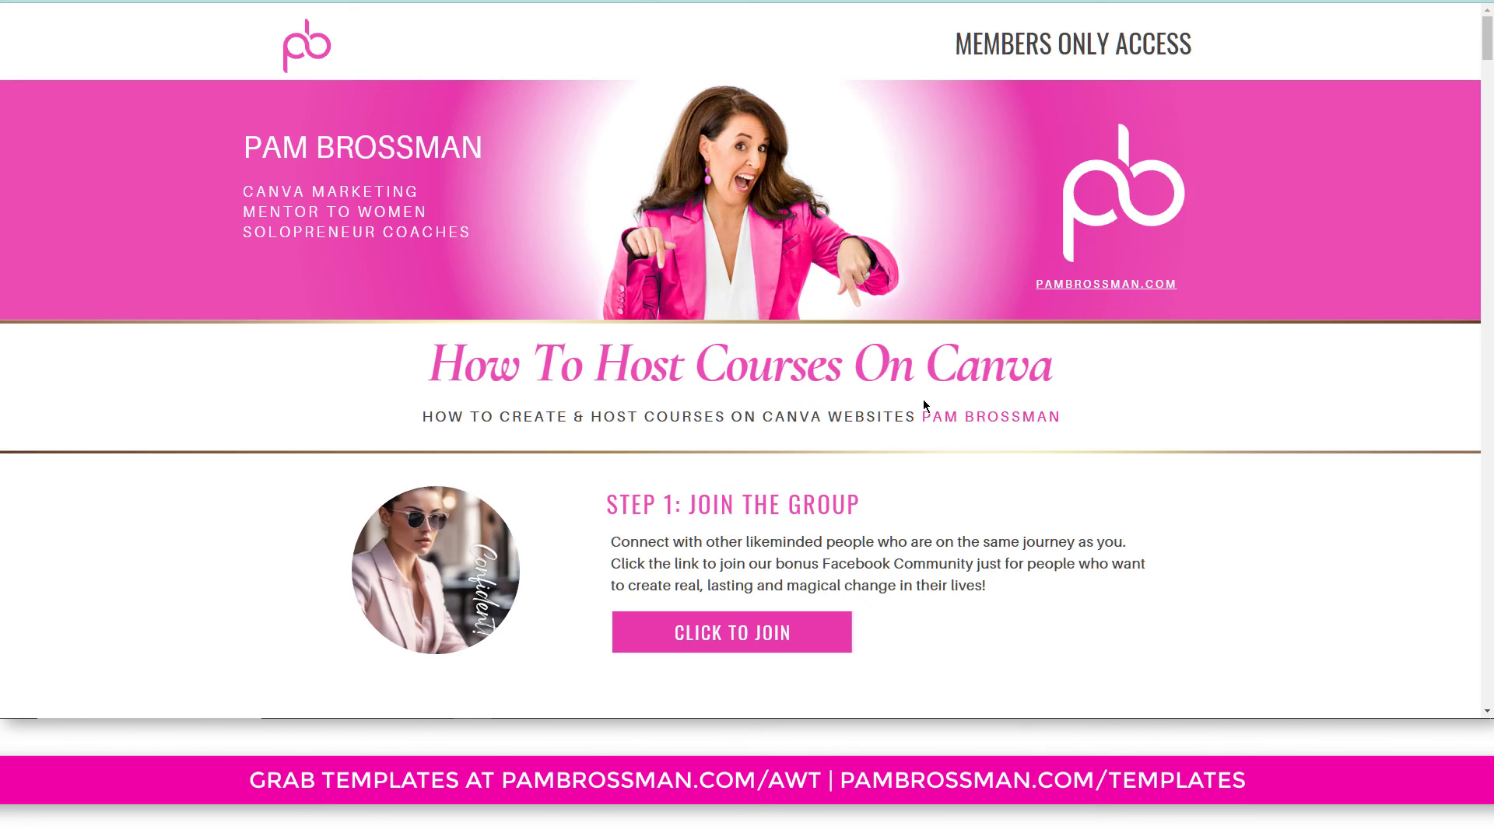
Check the live course page from the introduction to Module Three, focusing on the area between the Module One and Module Two banners.
scroll(922, 401, down, 8)
scroll(927, 398, down, 15)
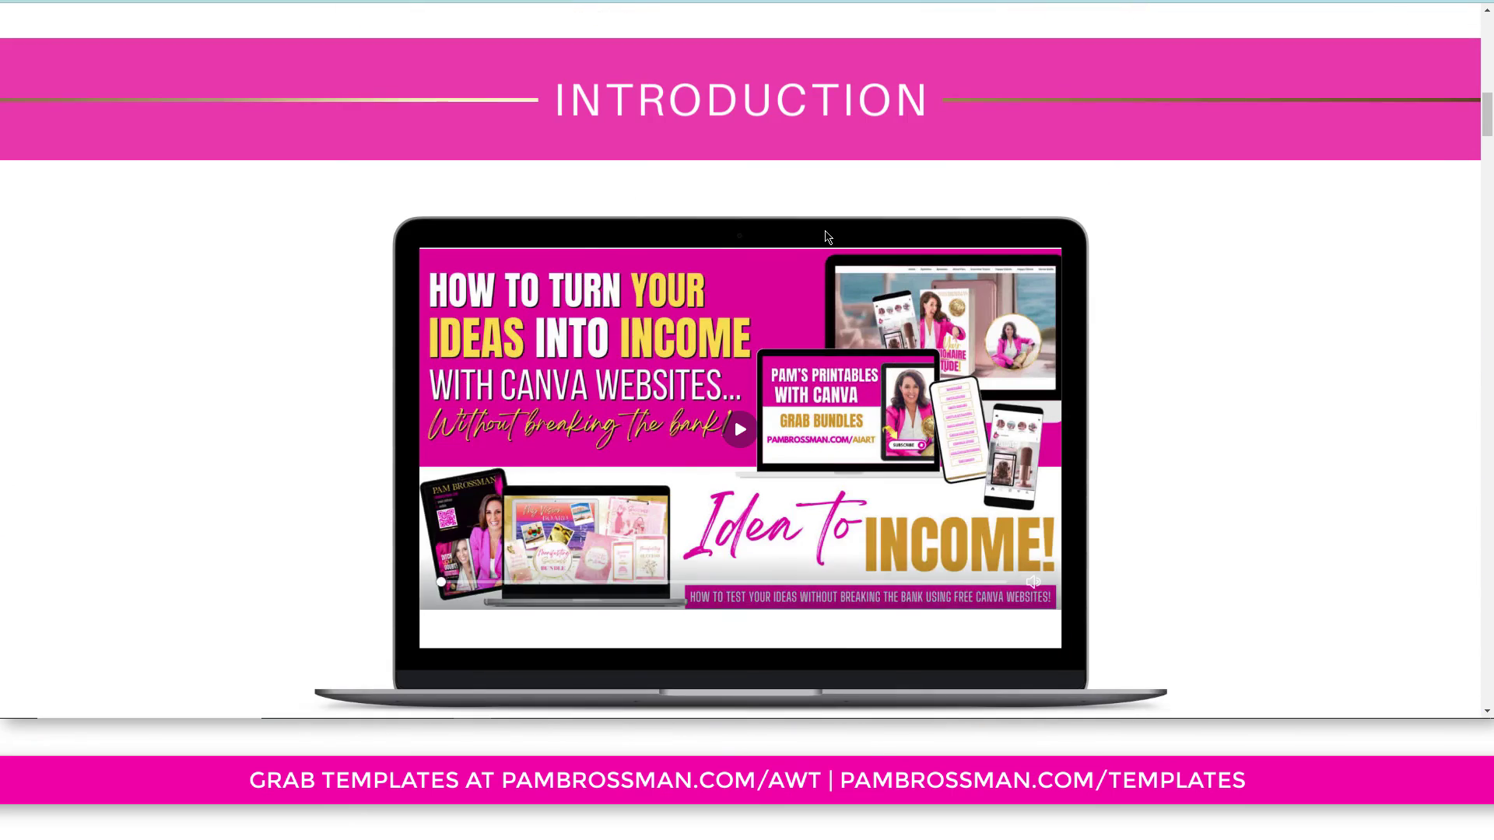
scroll(697, 402, down, 8)
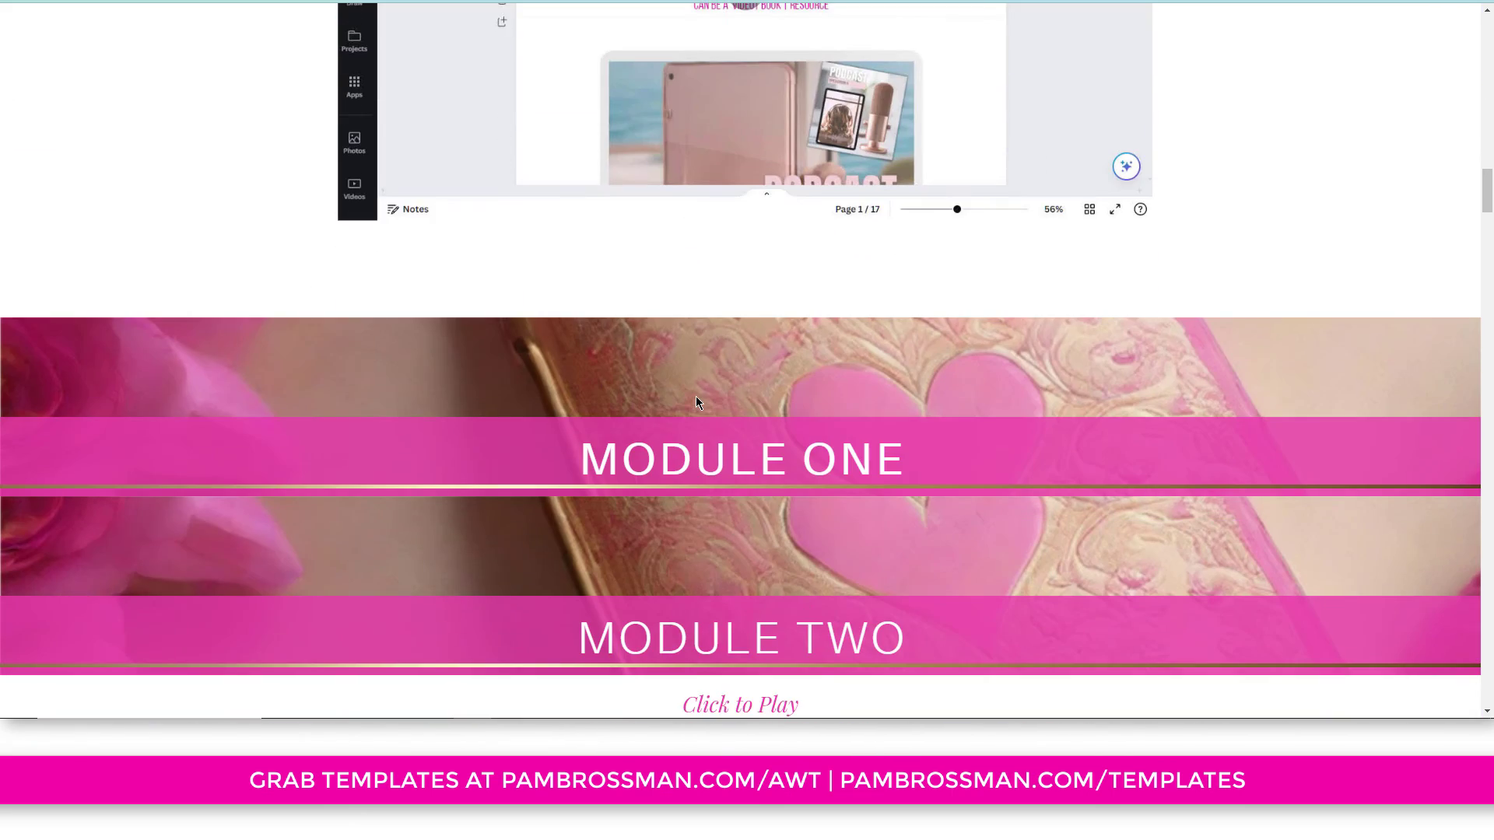
scroll(555, 343, down, 3)
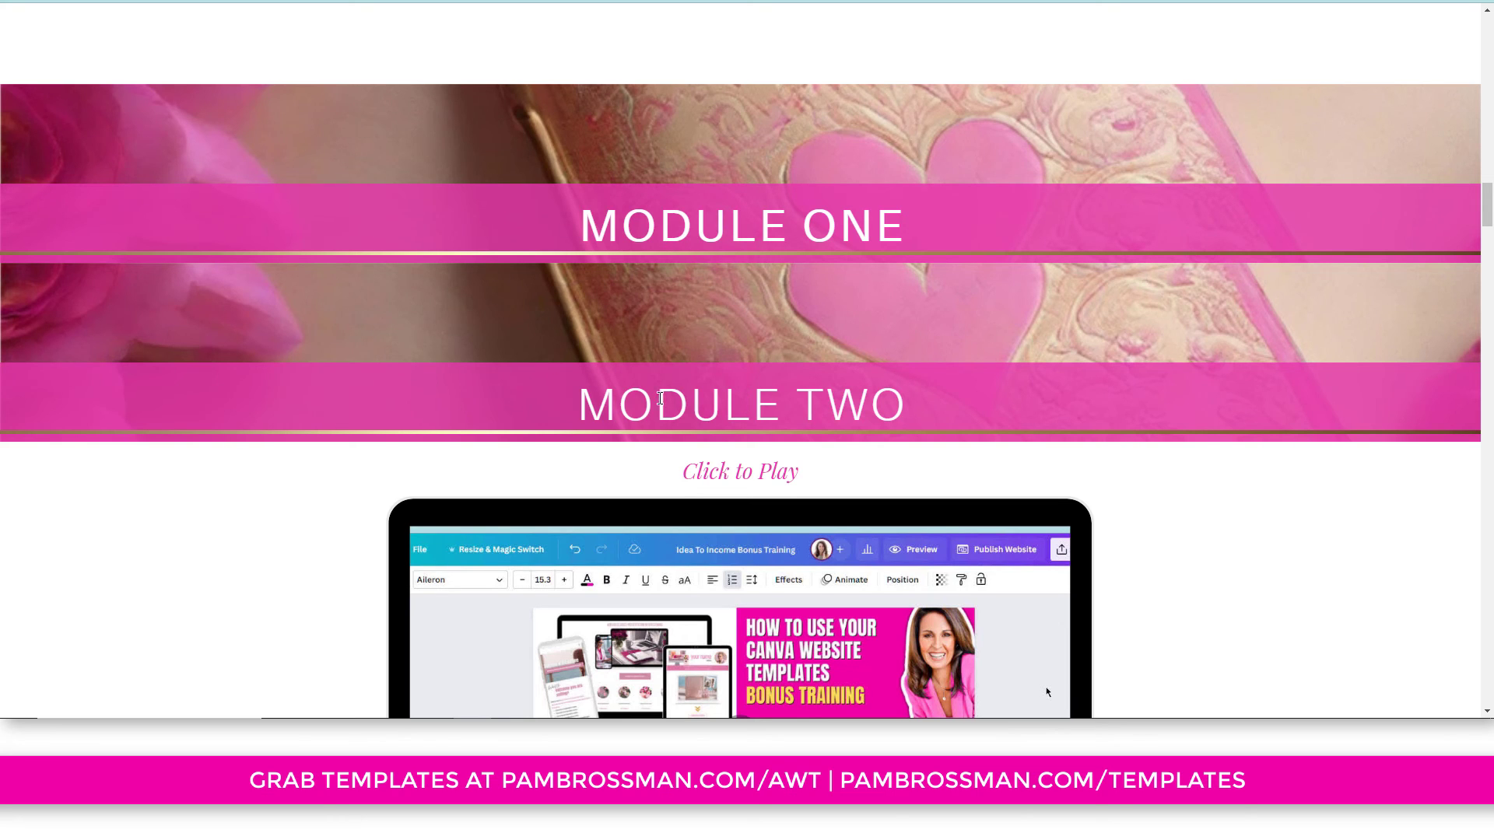
scroll(904, 405, down, 8)
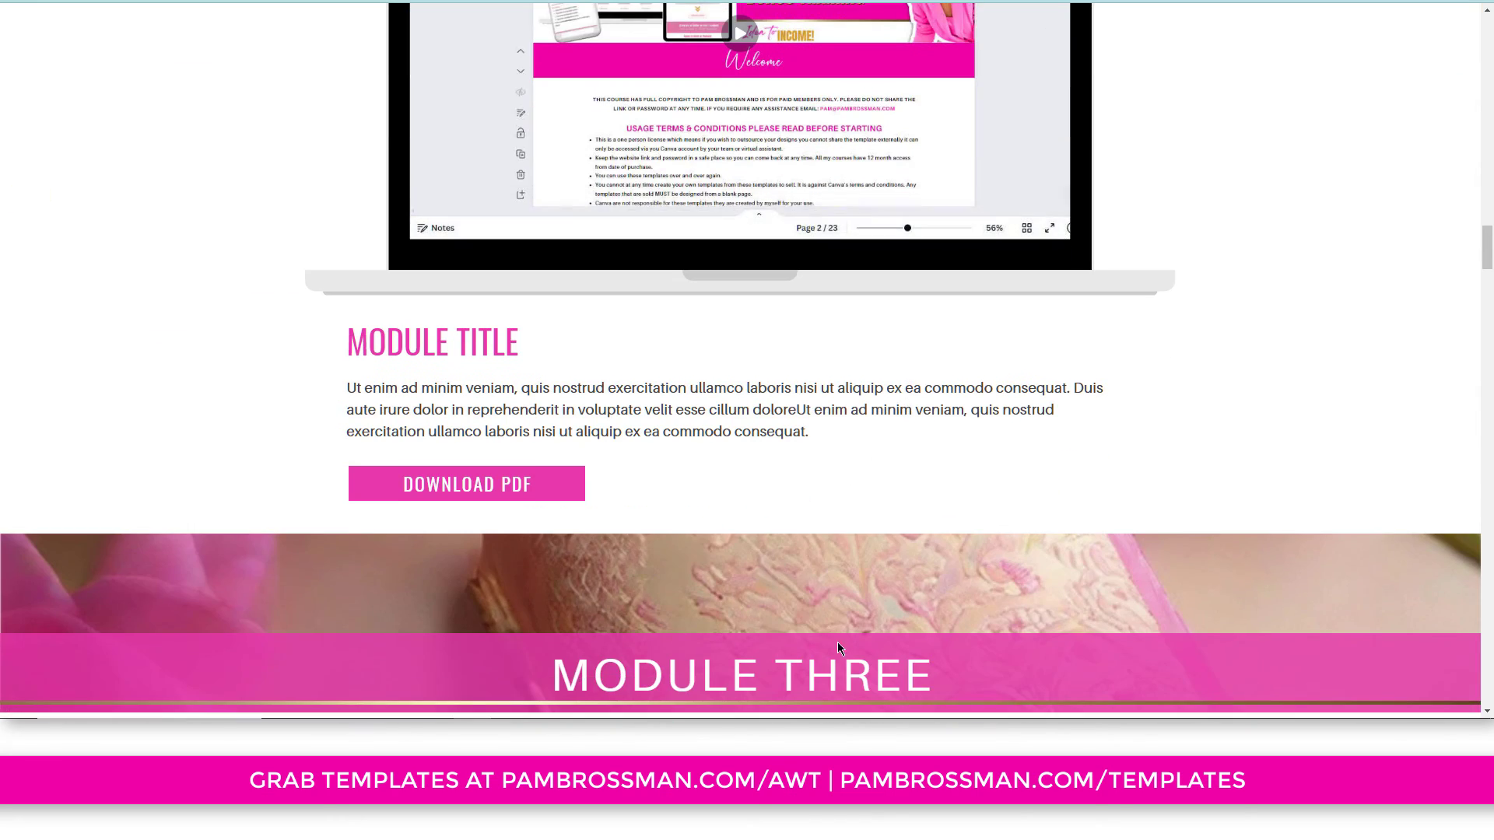
scroll(837, 641, up, 15)
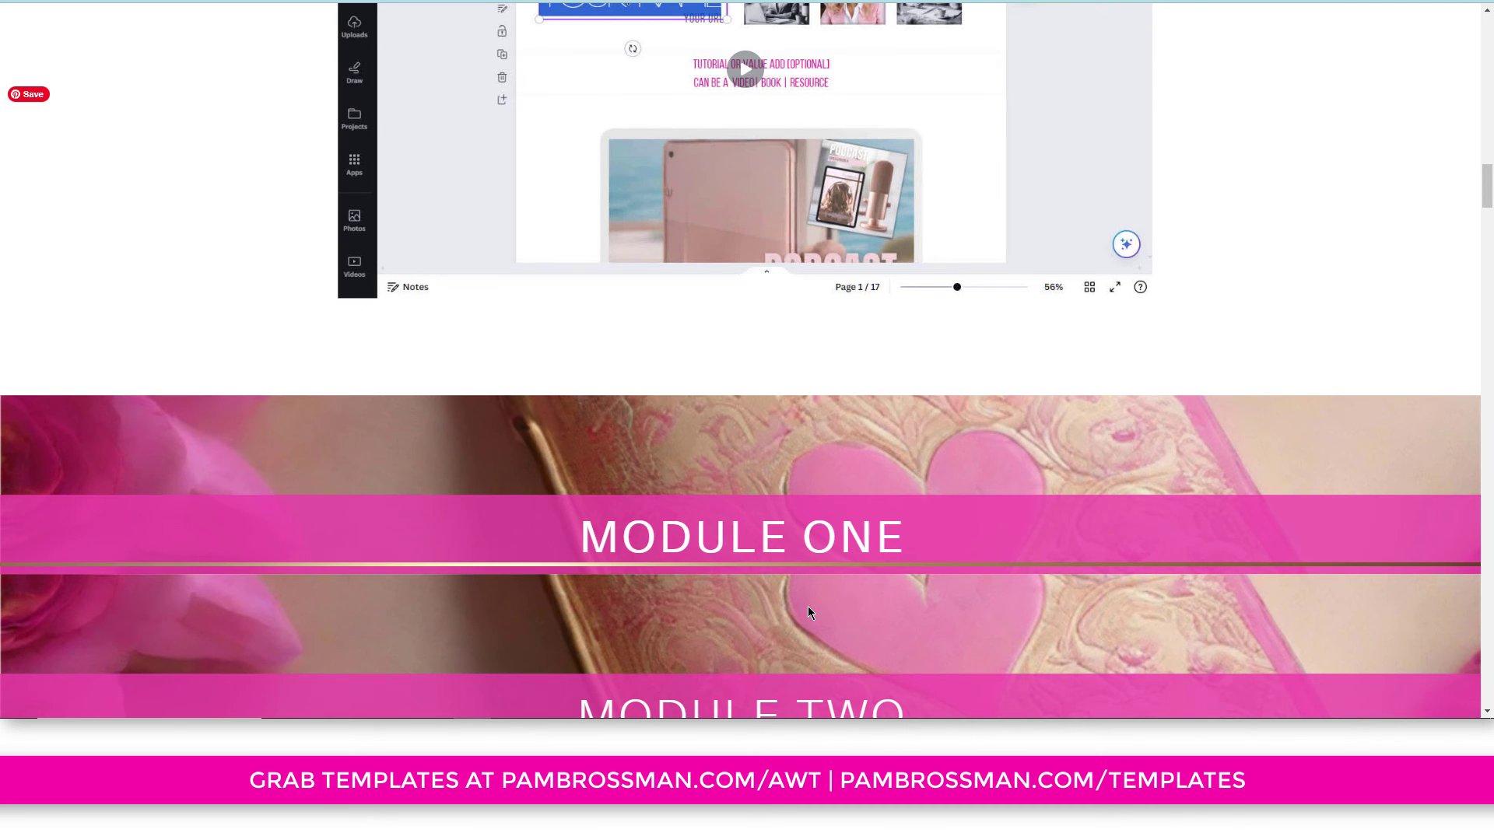
scroll(807, 612, down, 4)
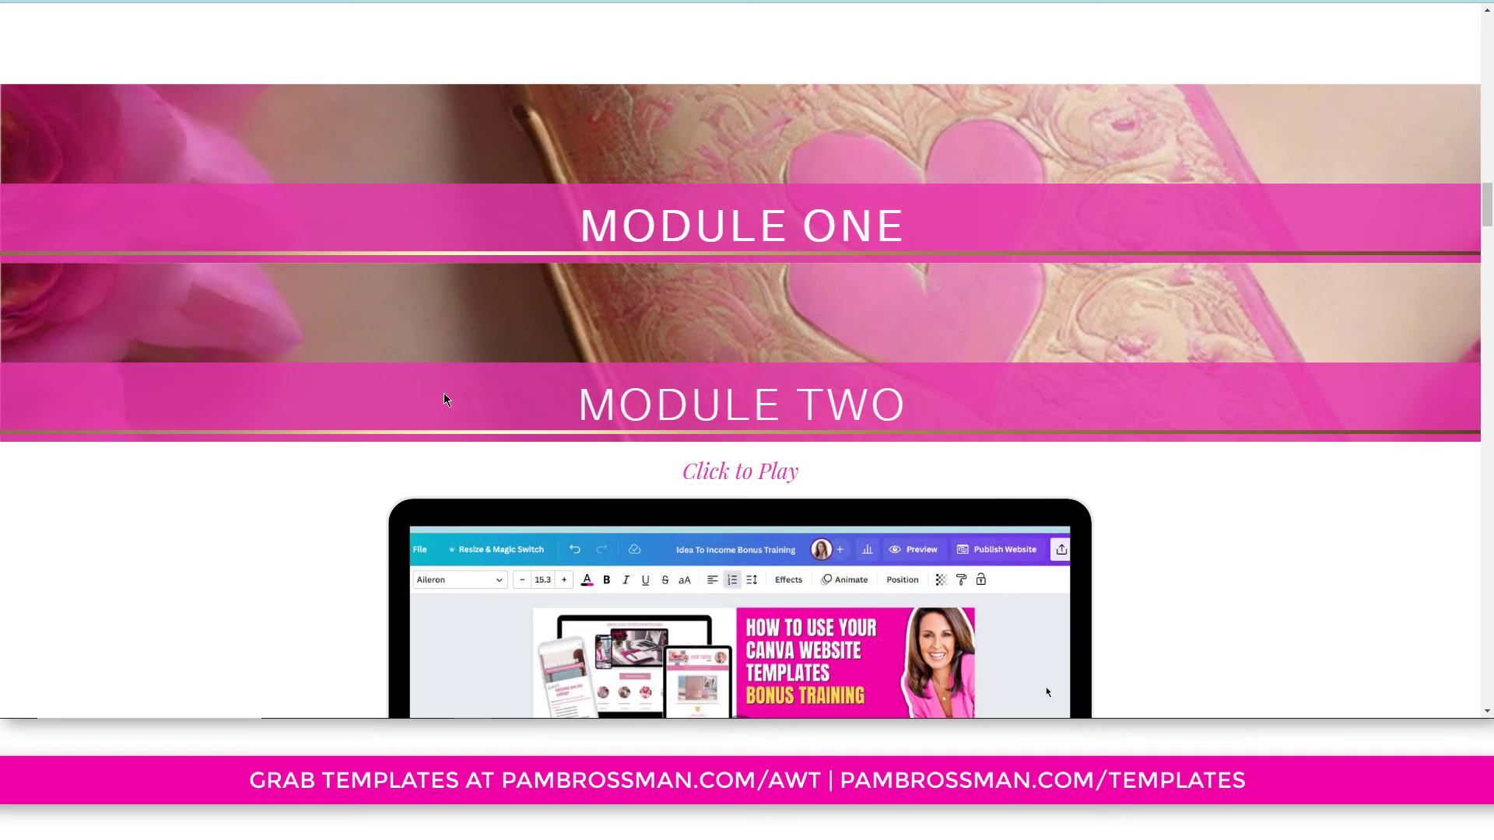
scroll(932, 484, up, 8)
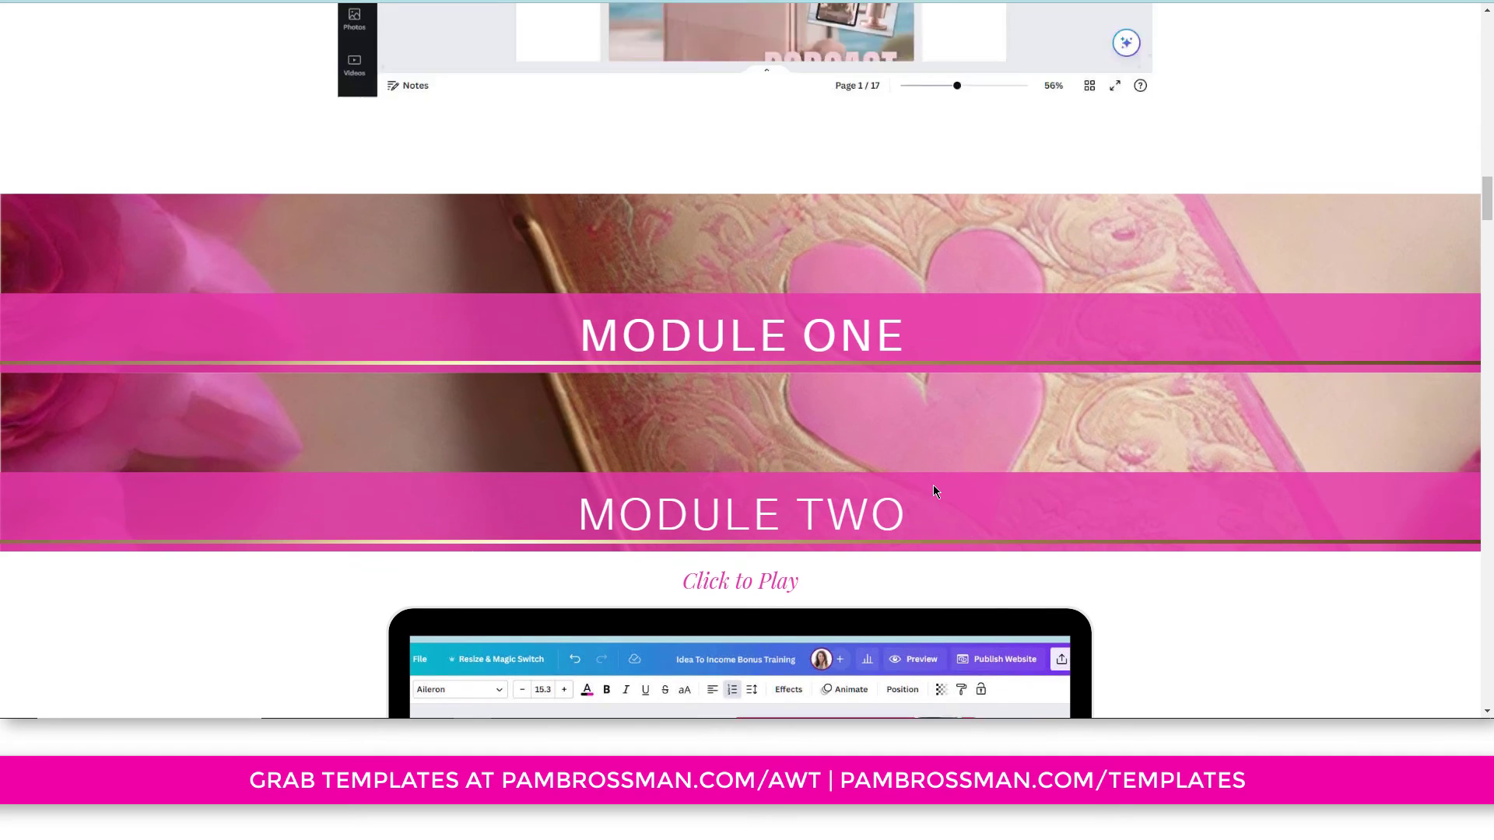
scroll(934, 491, up, 5)
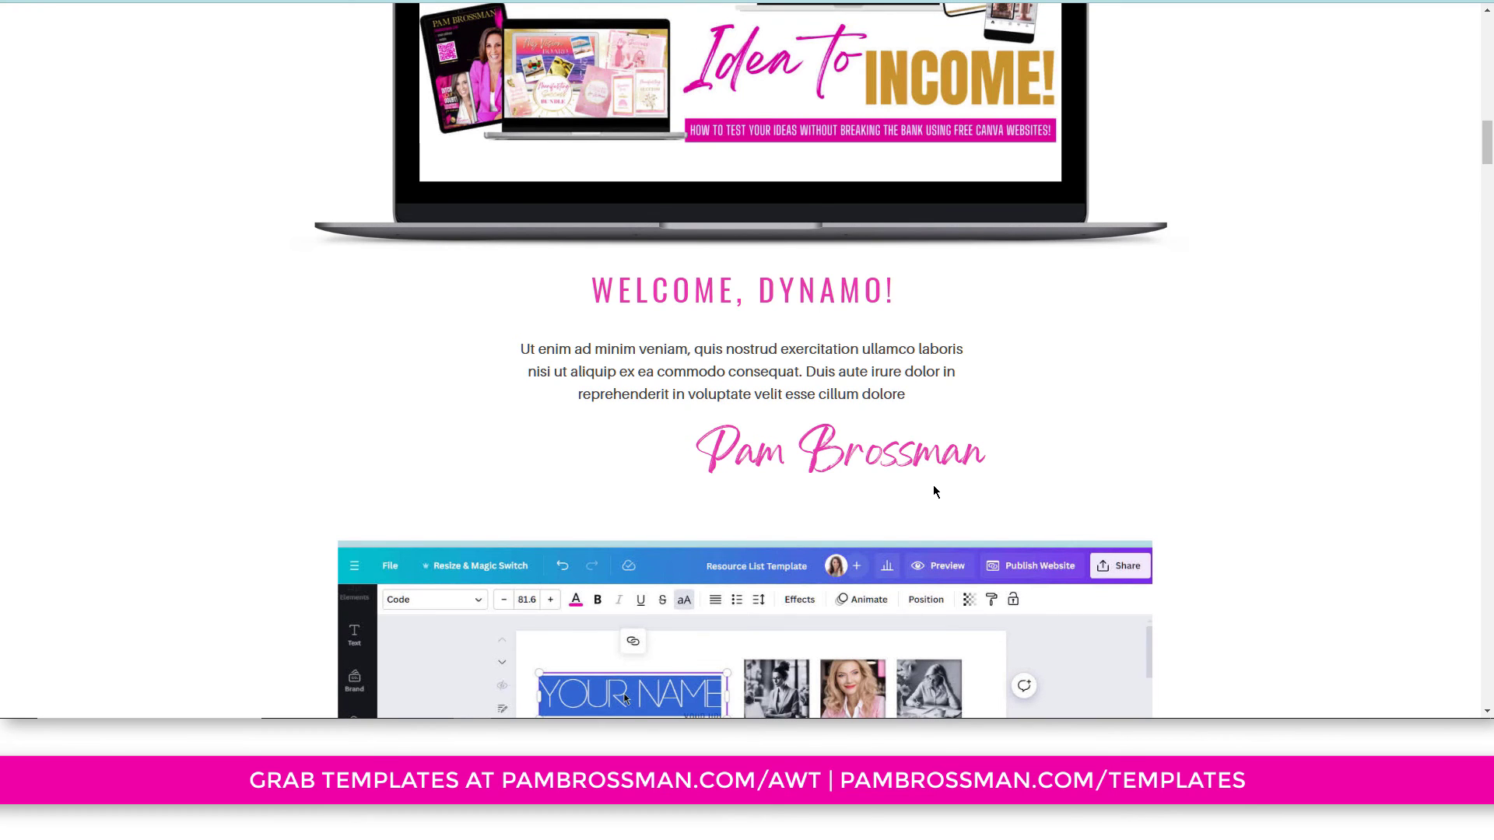